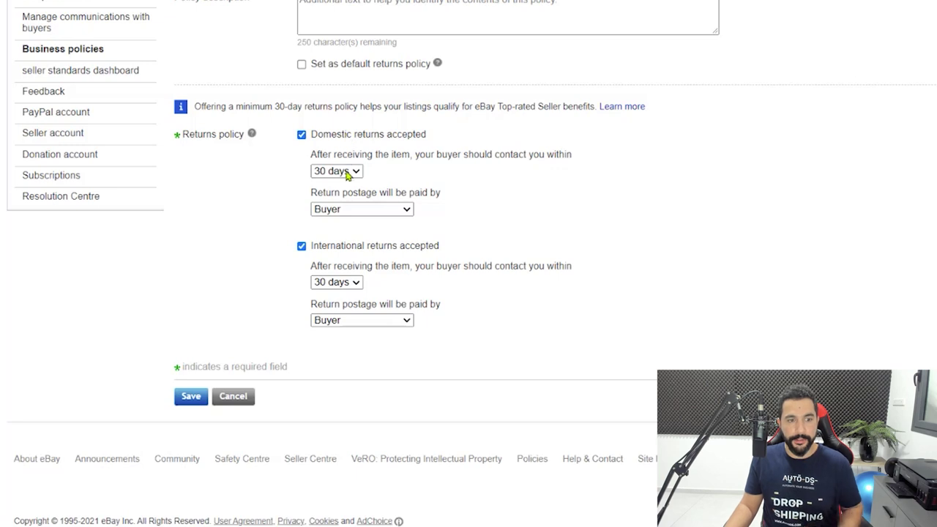
Review the return period and return postage payer options for domestic returns
{"action": "left_click", "coordinate": [349, 173]}
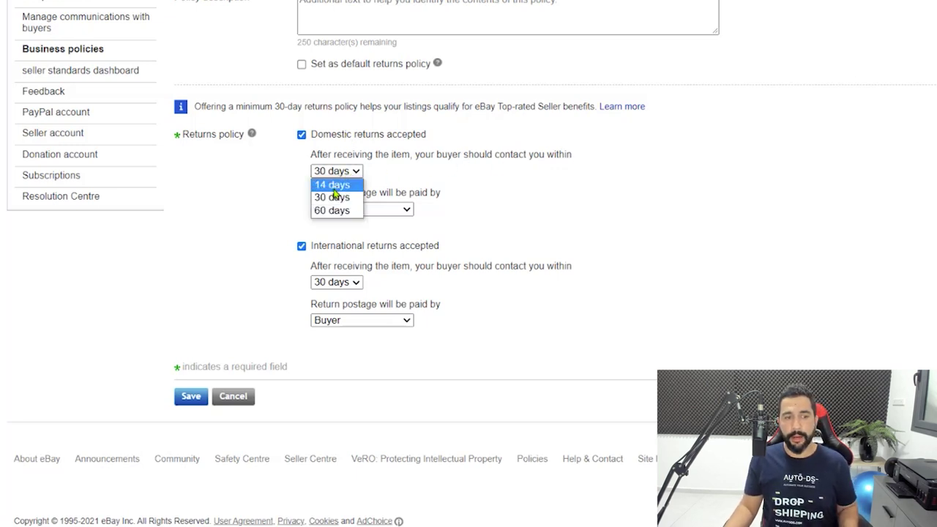
{"action": "left_click", "coordinate": [412, 199]}
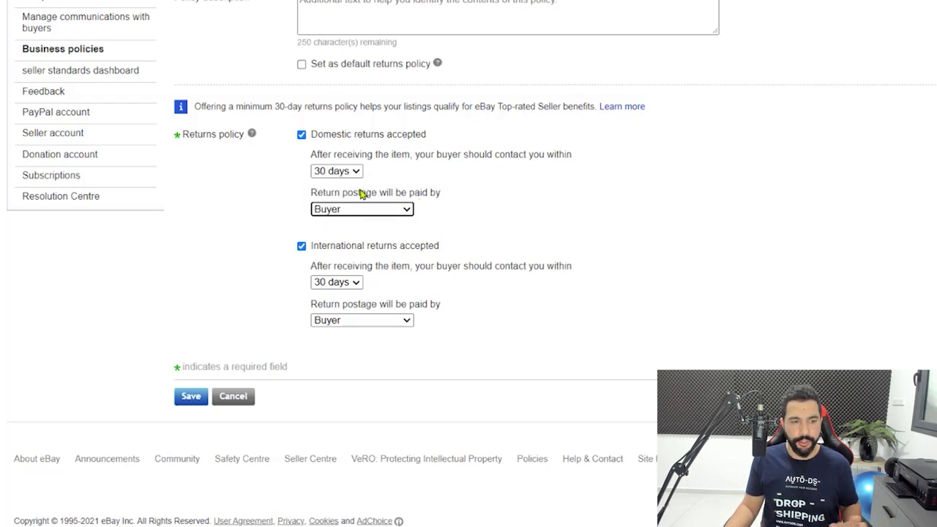
{"action": "left_click", "coordinate": [336, 172]}
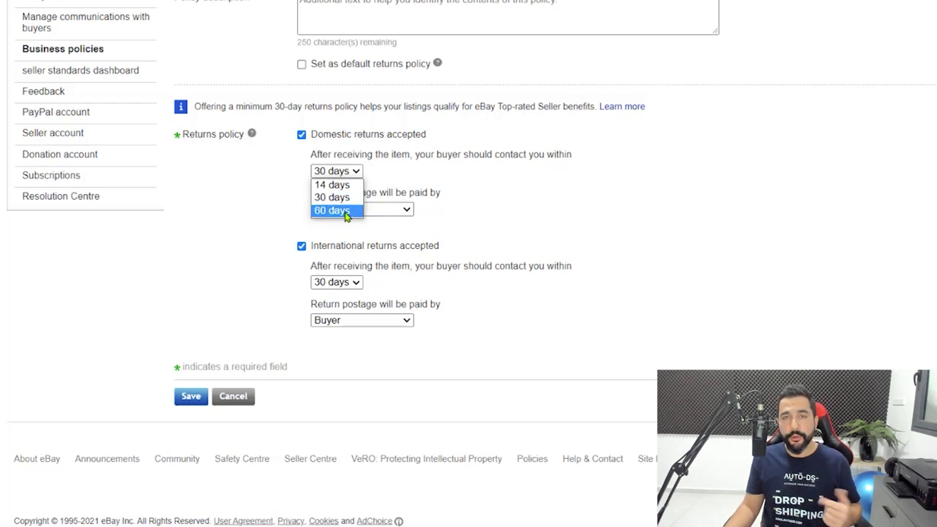
{"action": "left_click", "coordinate": [472, 223]}
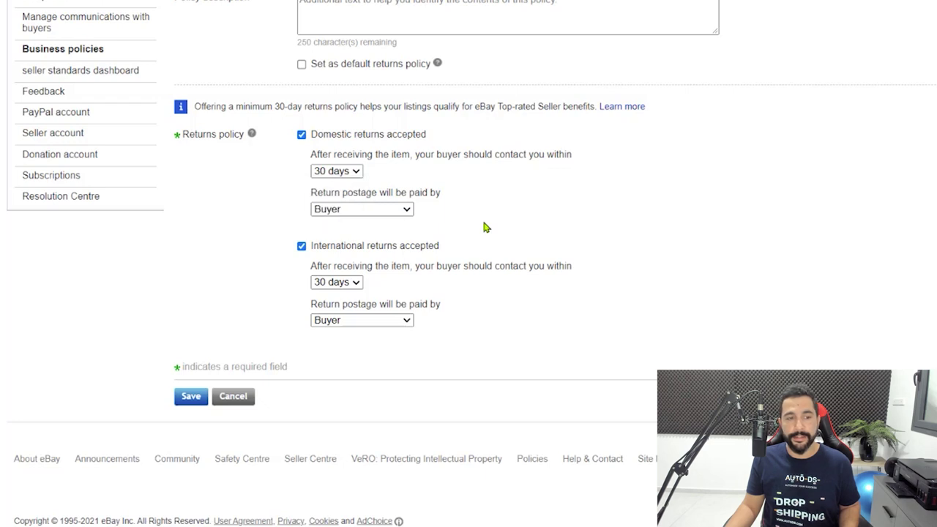
{"action": "left_click", "coordinate": [386, 211]}
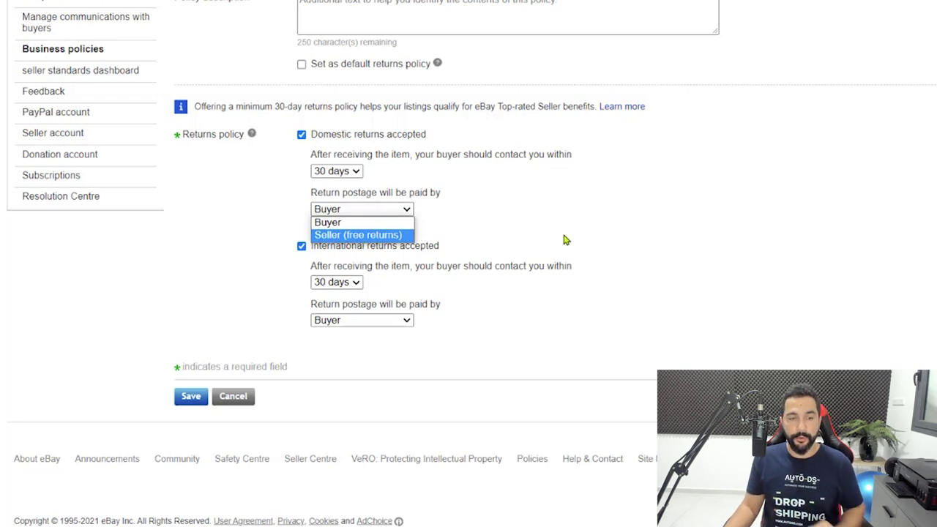
{"action": "left_click", "coordinate": [531, 236]}
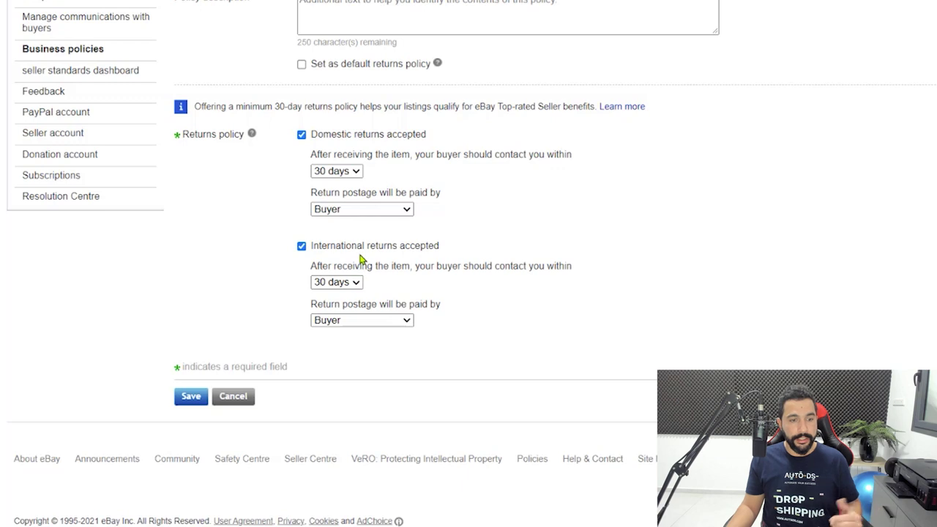
Choose Buyer as the payer of international return postage and save this as the default returns policy
{"action": "left_click", "coordinate": [342, 322]}
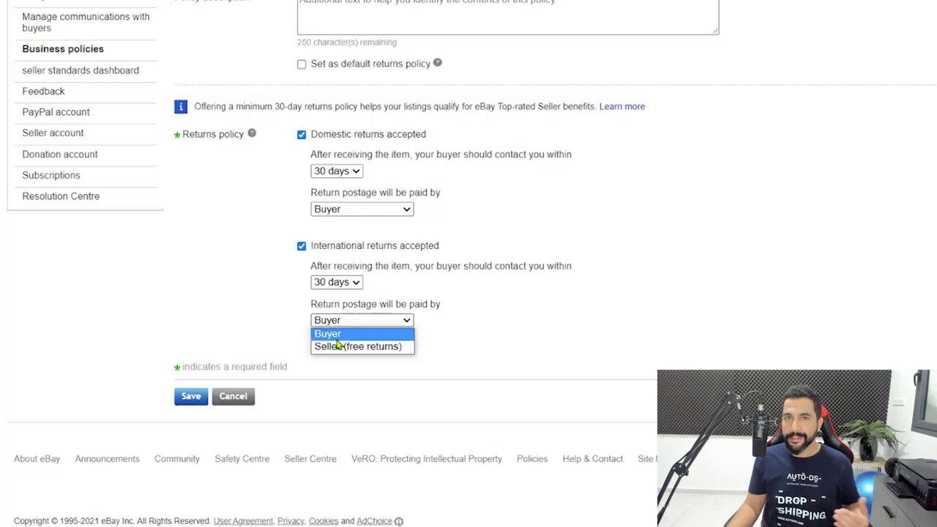
{"action": "key", "text": "Escape"}
{"action": "left_click", "coordinate": [333, 334]}
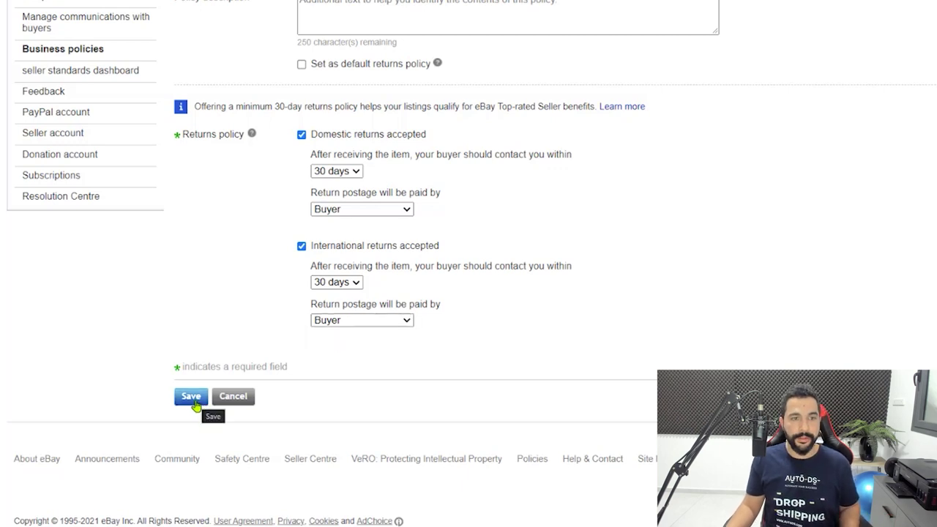
{"action": "left_click", "coordinate": [301, 65]}
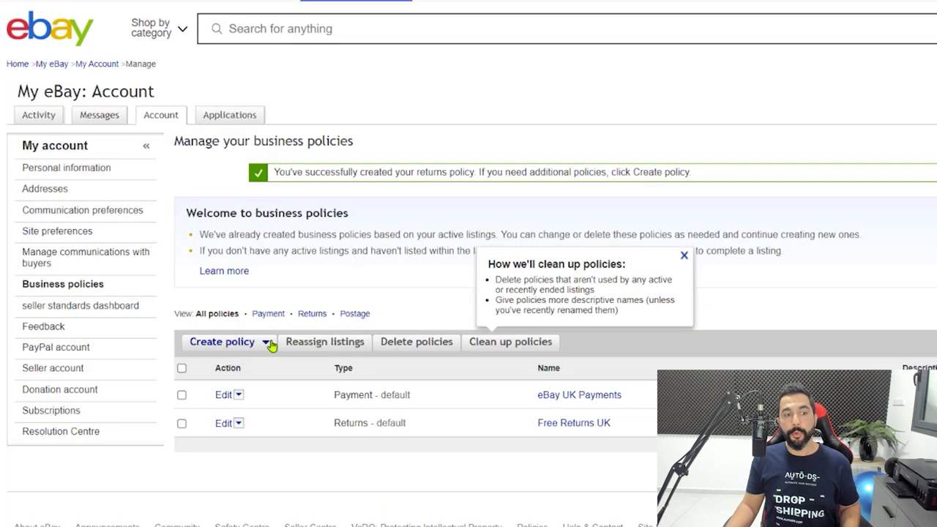
Start another returns policy and name it "Buyer Pays For Returns UK"
{"action": "left_click", "coordinate": [266, 342]}
{"action": "left_click", "coordinate": [245, 379]}
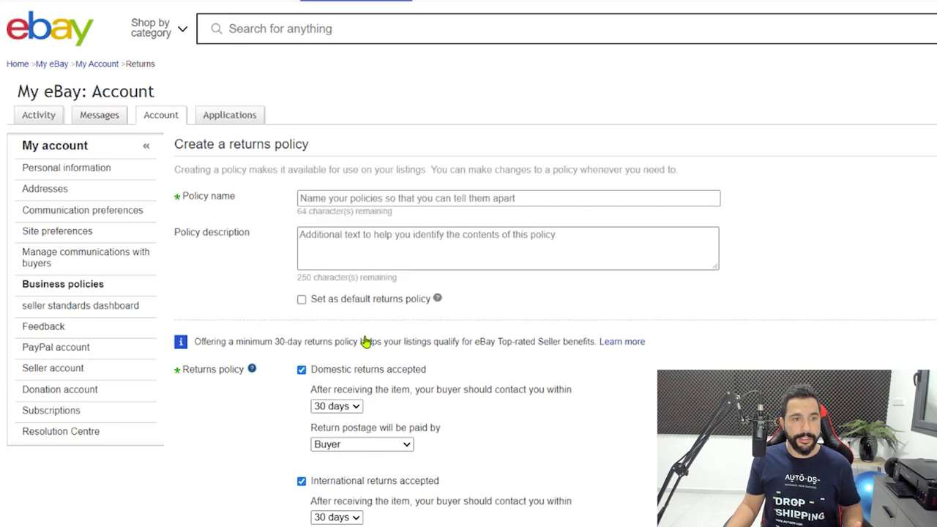
{"action": "left_click", "coordinate": [355, 201]}
{"action": "left_click", "coordinate": [354, 202]}
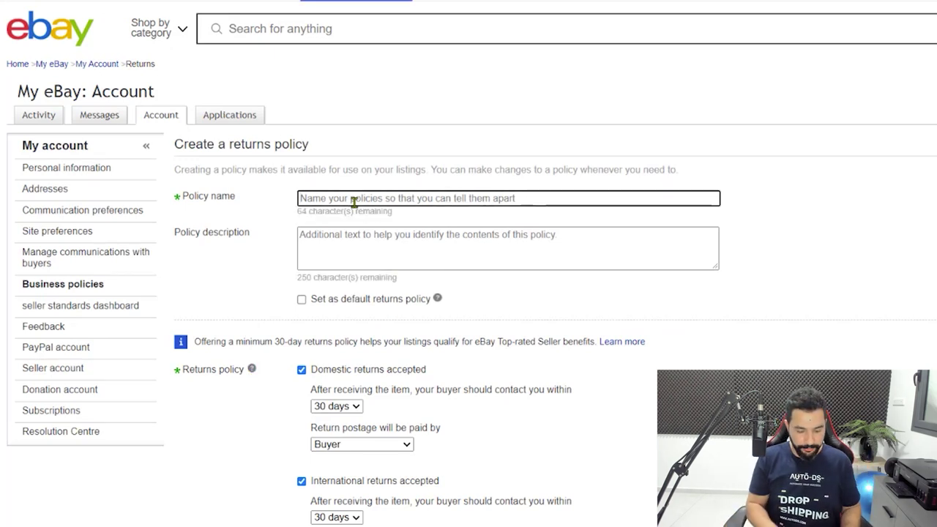
{"action": "type", "text": "Buyer Pays For Returns UK"}
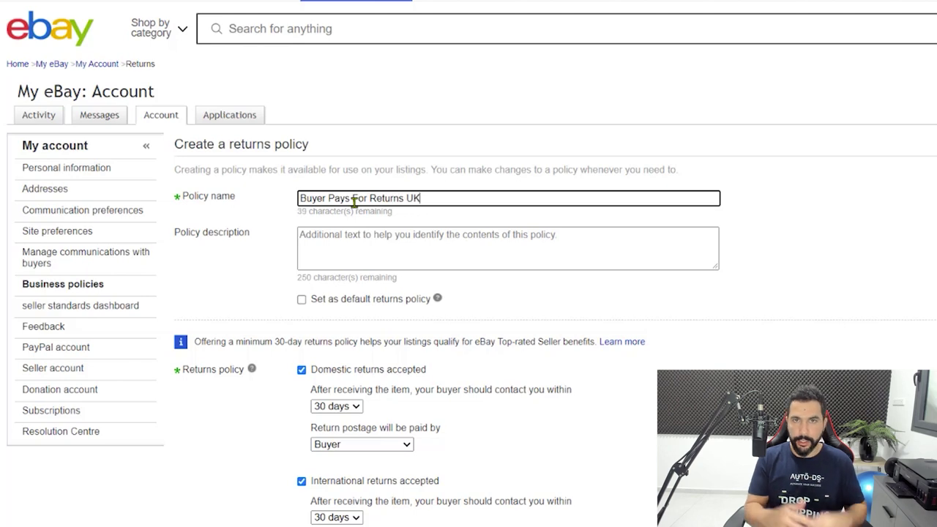
Set both domestic and international return postage to Seller (free returns) and save the policy
{"action": "scroll", "coordinate": [354, 202], "scroll_direction": "down", "scroll_amount": 3}
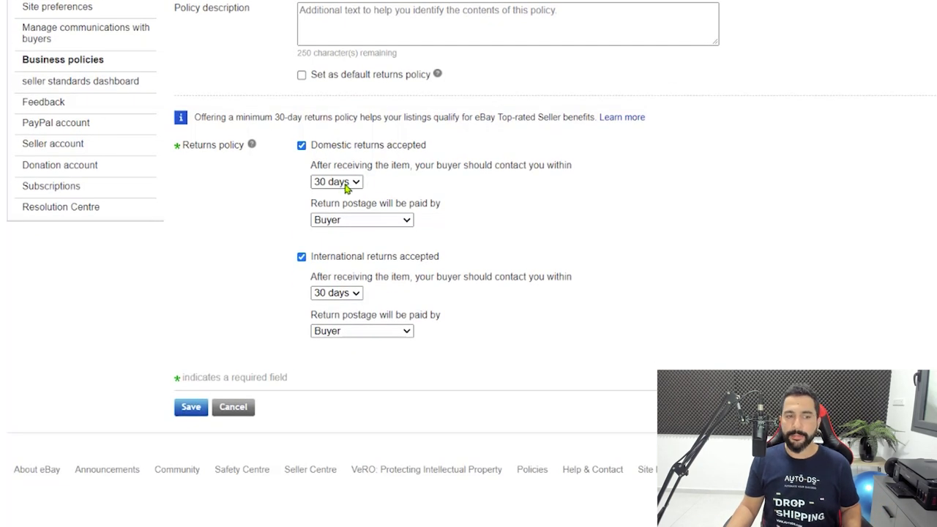
{"action": "left_click", "coordinate": [355, 219]}
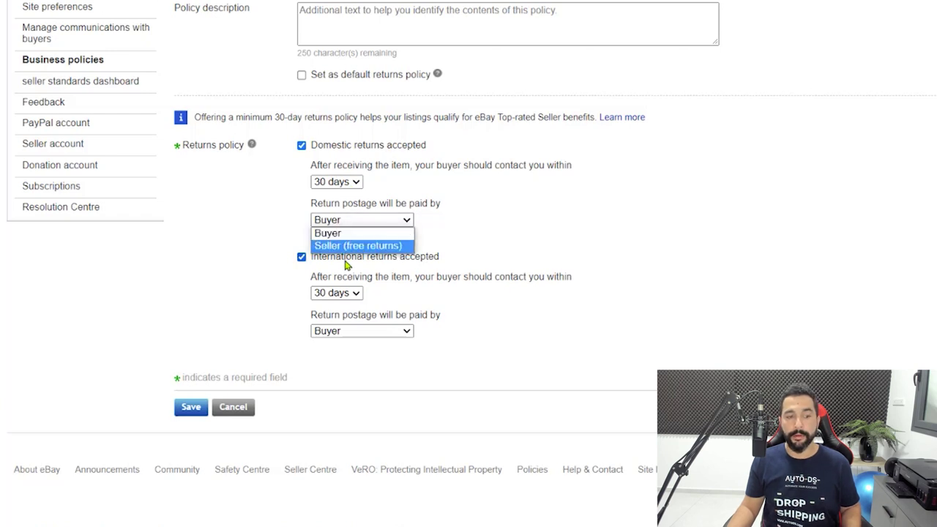
{"action": "left_click", "coordinate": [357, 245]}
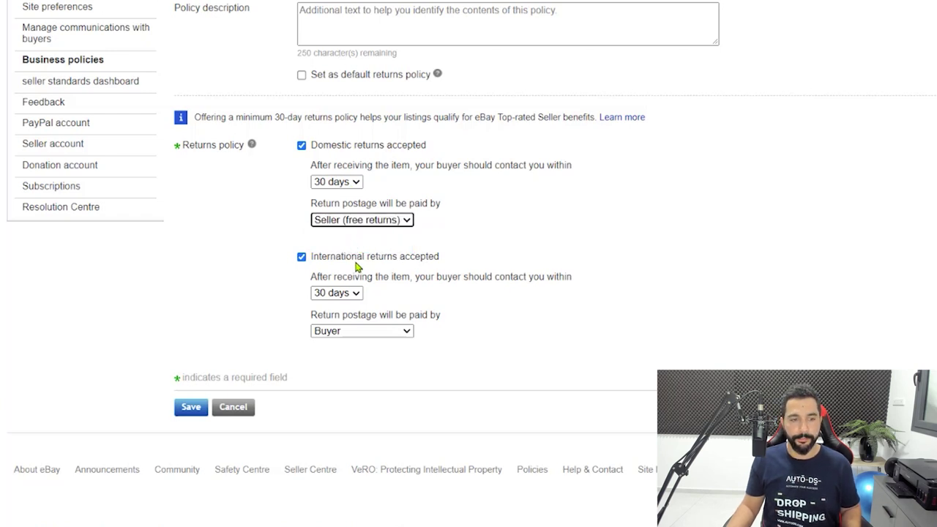
{"action": "left_click", "coordinate": [359, 330]}
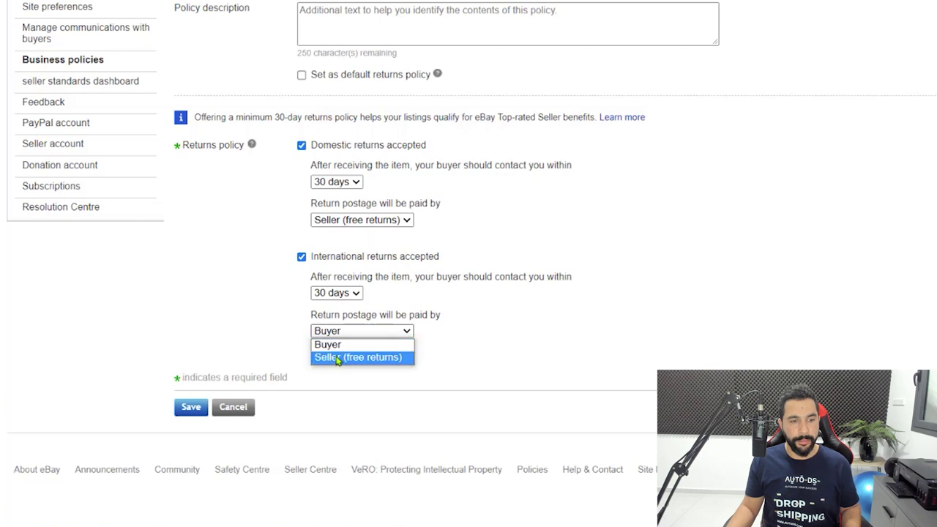
{"action": "left_click", "coordinate": [339, 357]}
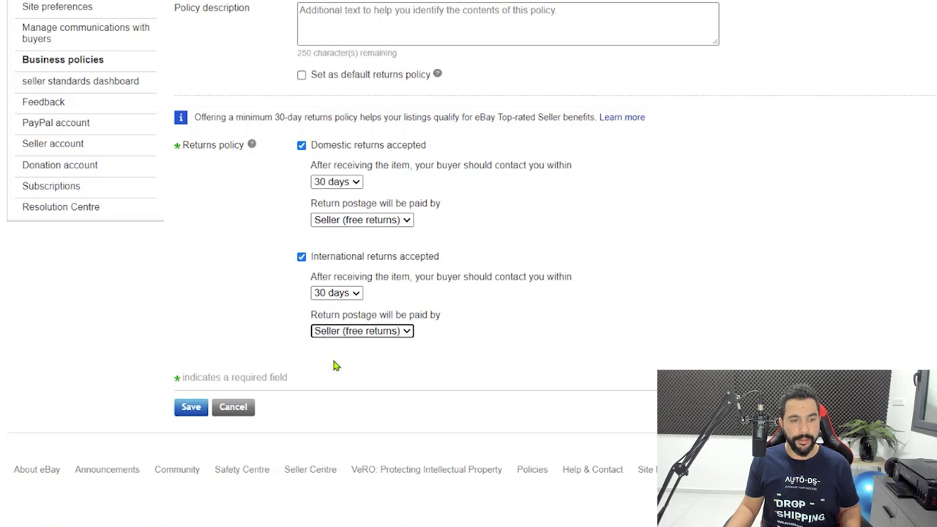
{"action": "left_click", "coordinate": [192, 408]}
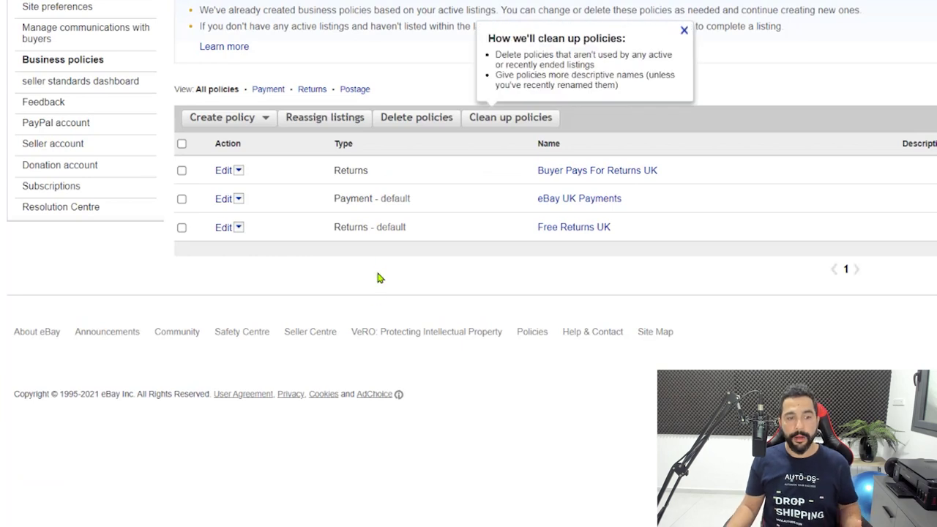
Start a new postage policy named "Shipping Policy UK" and make it the default postage policy
{"action": "left_click", "coordinate": [265, 119]}
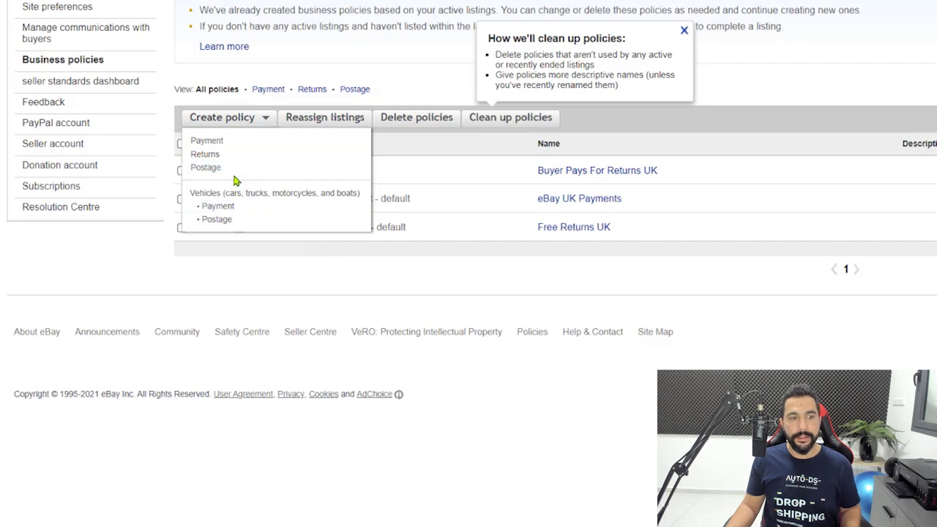
{"action": "left_click", "coordinate": [233, 172]}
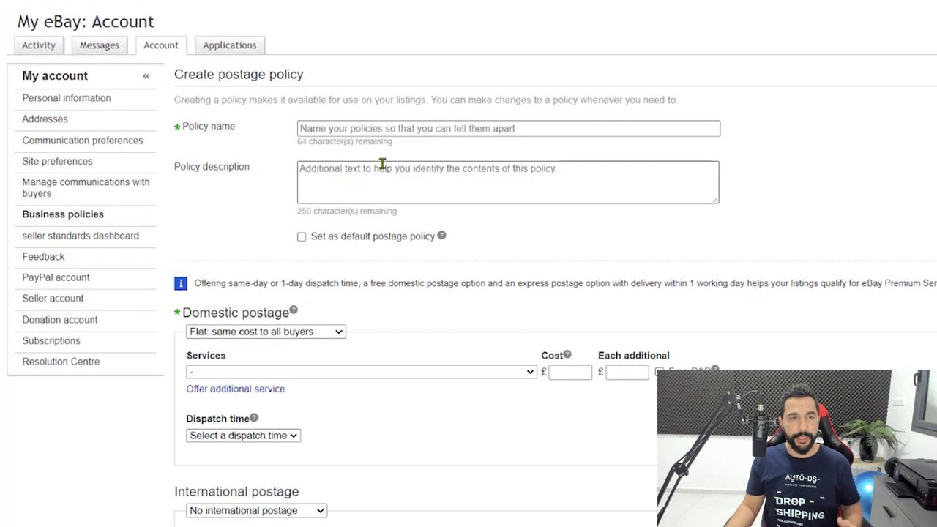
{"action": "left_click", "coordinate": [369, 128]}
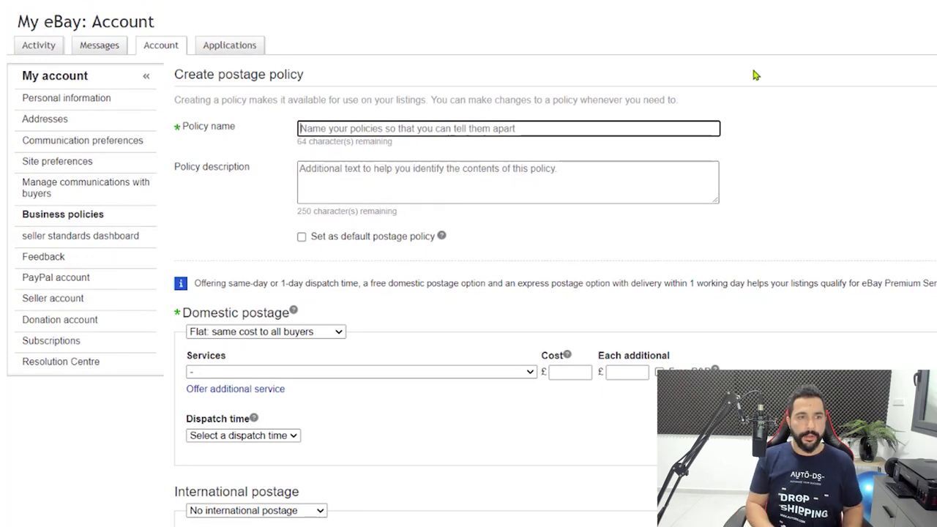
{"action": "type", "text": "Shipping Policy UK"}
{"action": "key", "text": "BackSpace"}
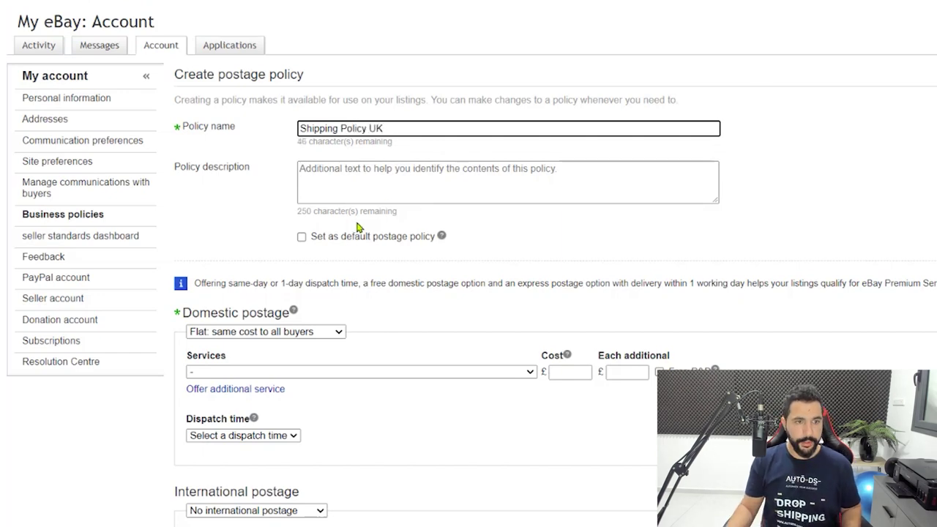
{"action": "left_click", "coordinate": [301, 237]}
Check the available domestic postage services and set the dispatch time to 3 working days
{"action": "scroll", "coordinate": [208, 238], "scroll_direction": "down", "scroll_amount": 1}
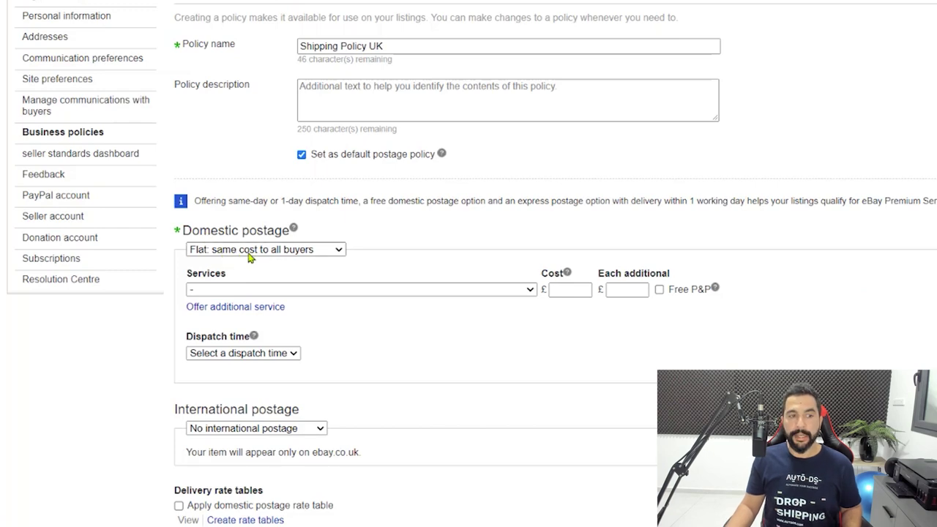
{"action": "scroll", "coordinate": [386, 272], "scroll_direction": "down", "scroll_amount": 1}
{"action": "scroll", "coordinate": [385, 271], "scroll_direction": "down", "scroll_amount": 1}
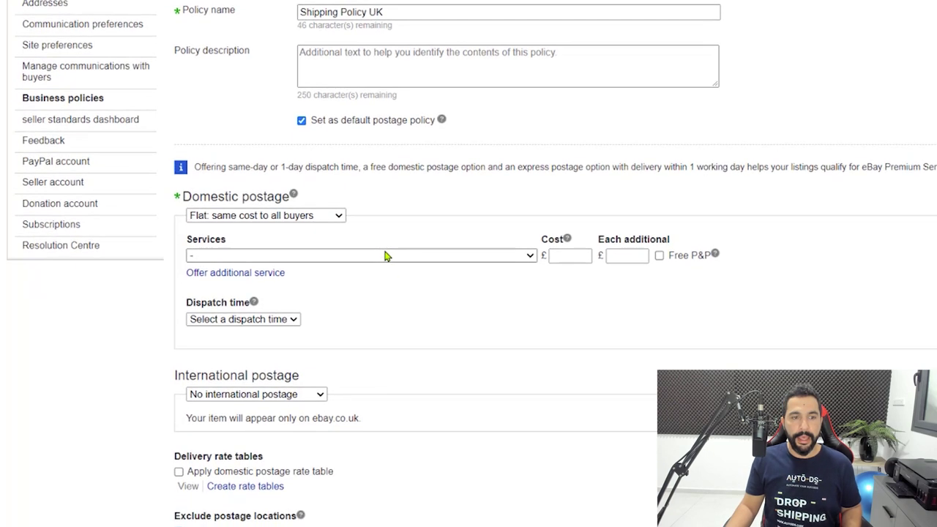
{"action": "left_click", "coordinate": [364, 258]}
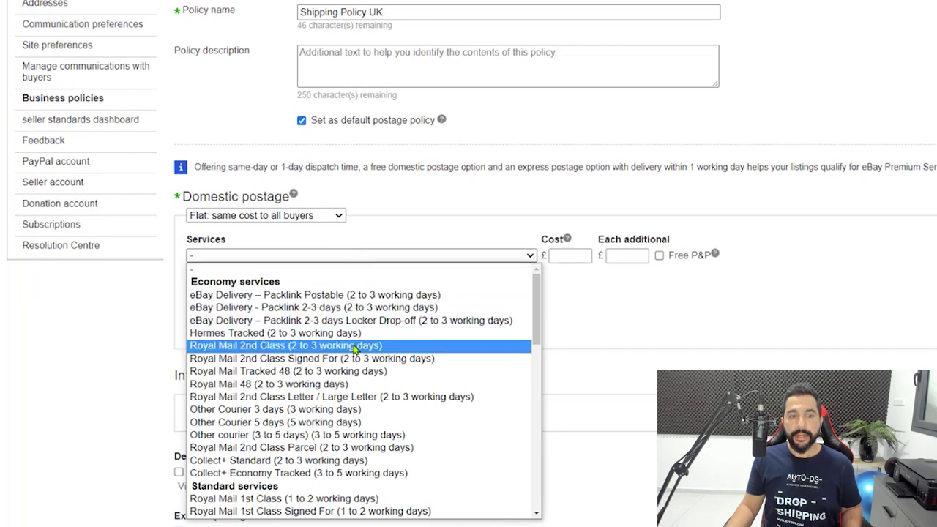
{"action": "scroll", "coordinate": [345, 376], "scroll_direction": "down", "scroll_amount": 5}
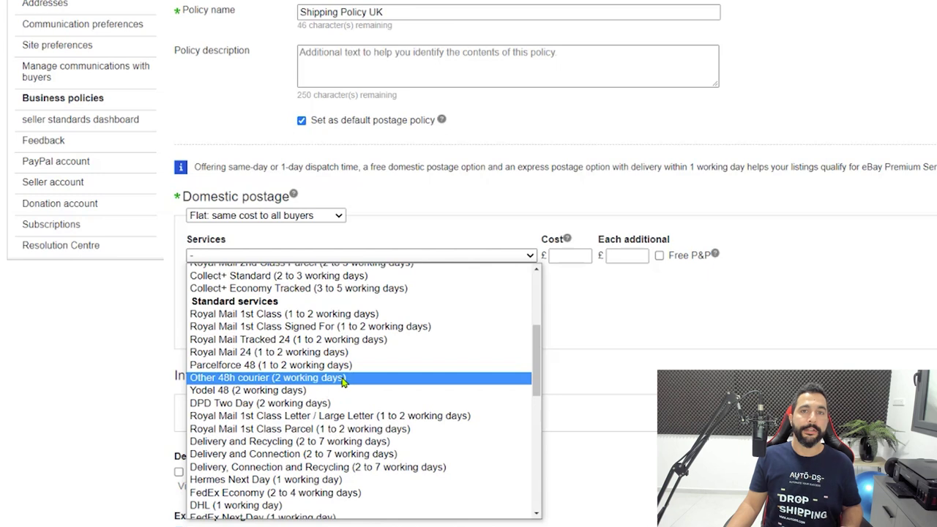
{"action": "left_click", "coordinate": [717, 353]}
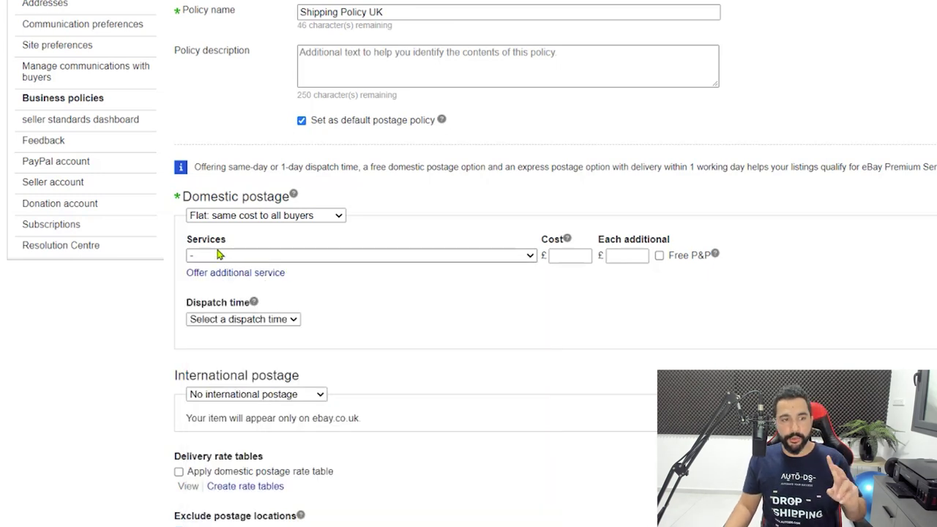
{"action": "left_click", "coordinate": [229, 322]}
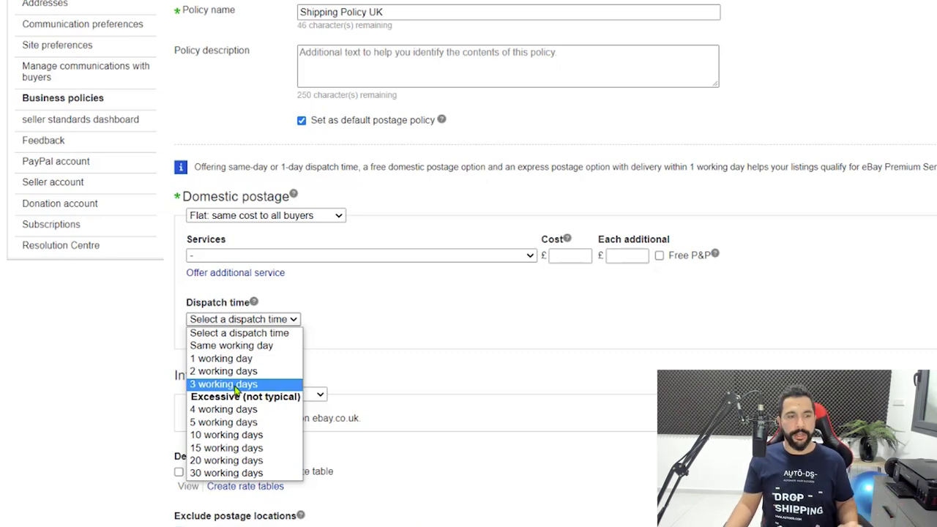
{"action": "left_click", "coordinate": [236, 384]}
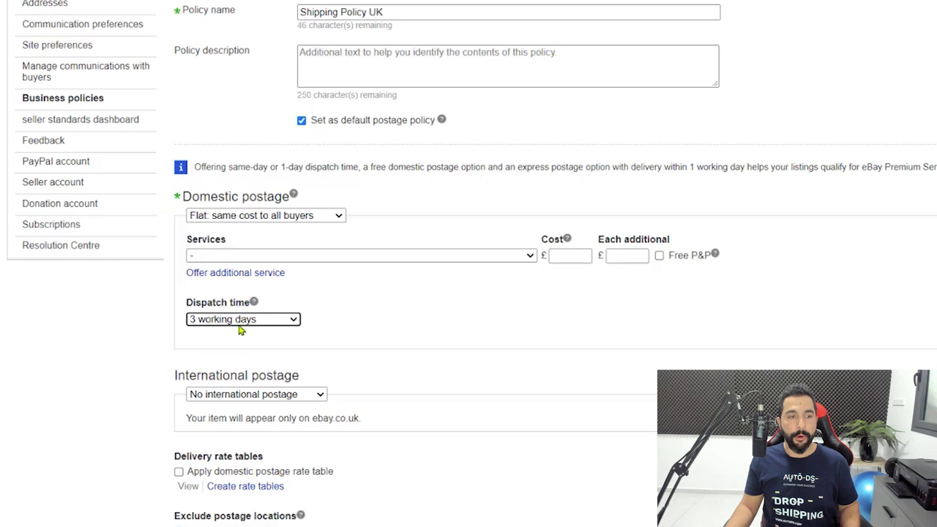
Set the domestic postage service to "Other Courier 3 days (3 working days)" after checking the available economy services
{"action": "left_click", "coordinate": [232, 260]}
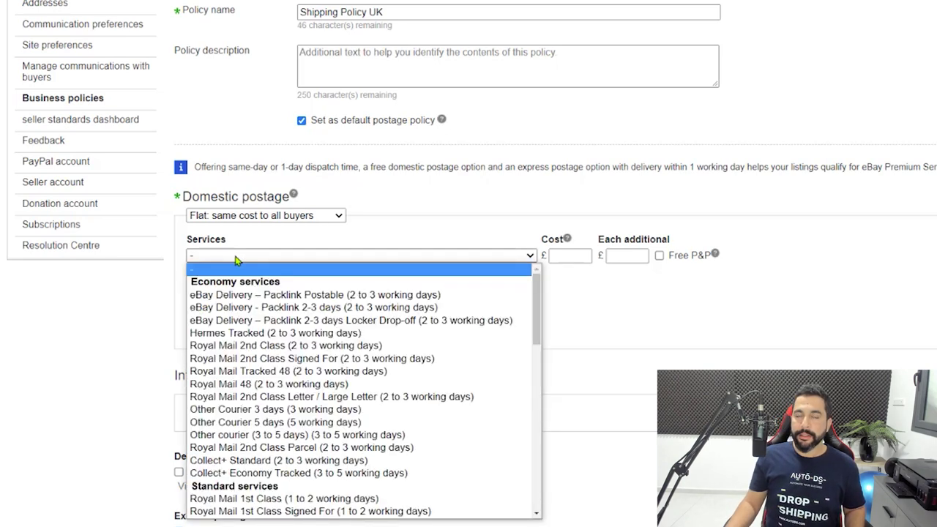
{"action": "left_click", "coordinate": [235, 258]}
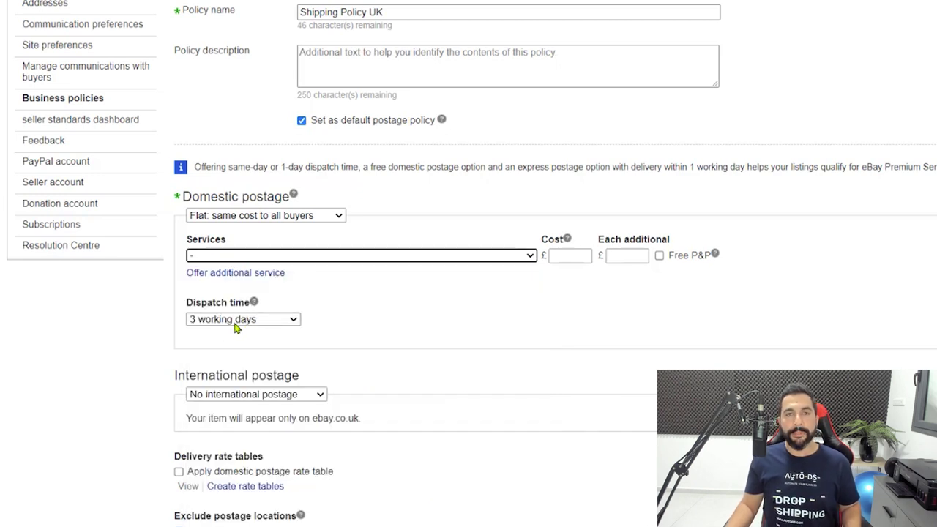
{"action": "left_click", "coordinate": [320, 310]}
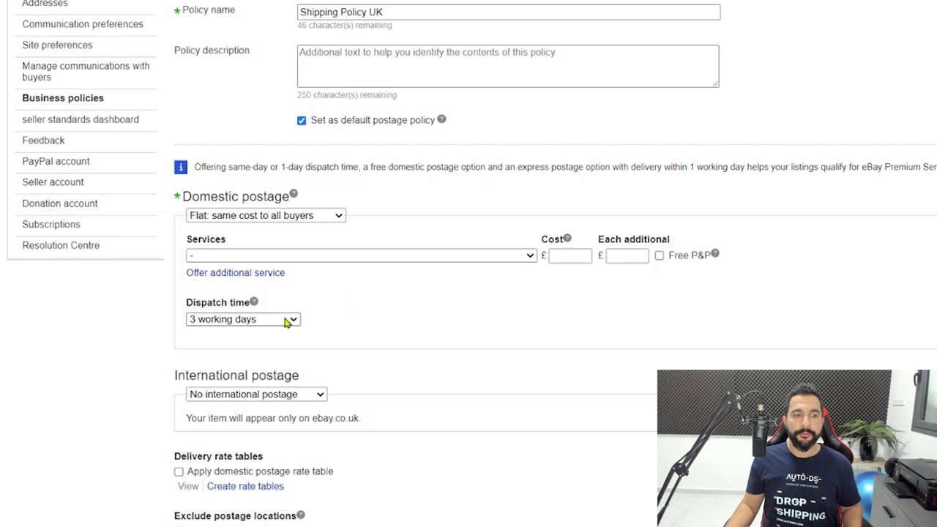
{"action": "left_click", "coordinate": [298, 259]}
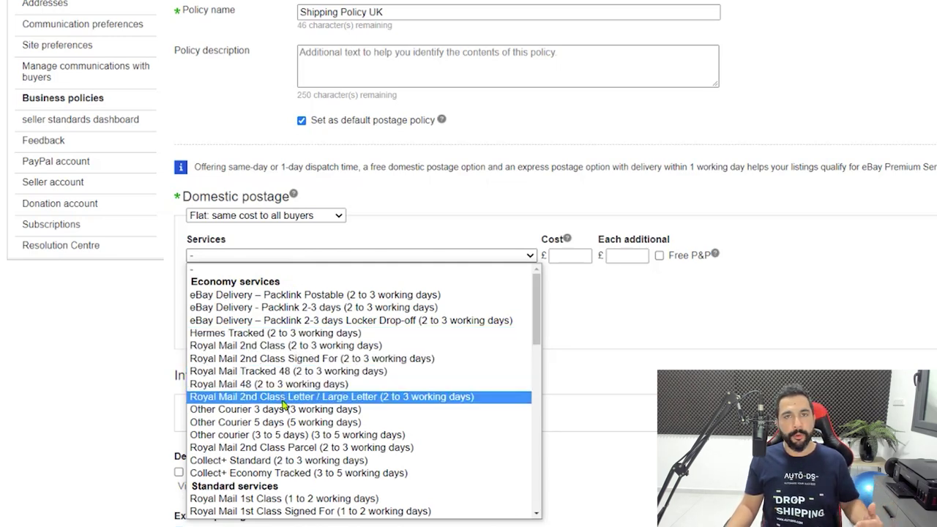
{"action": "scroll", "coordinate": [283, 401], "scroll_direction": "down", "scroll_amount": 2}
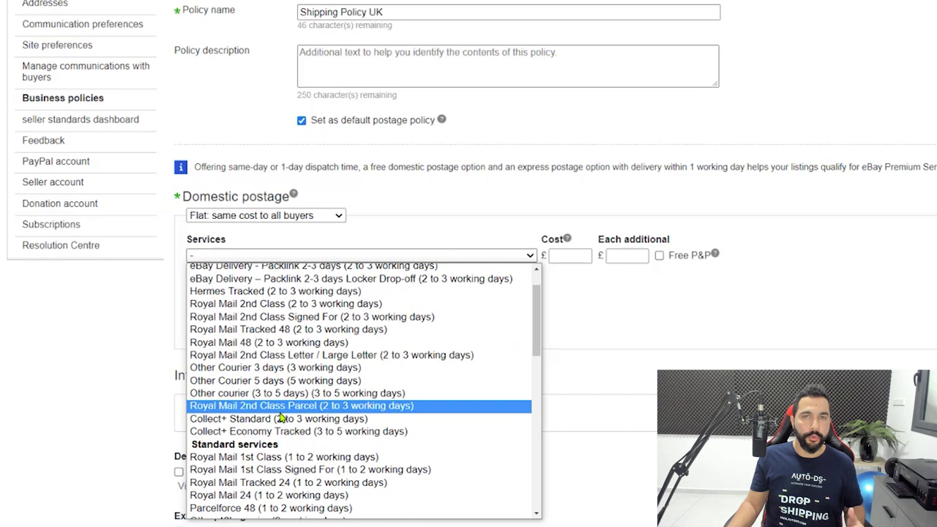
{"action": "scroll", "coordinate": [282, 417], "scroll_direction": "up", "scroll_amount": 1}
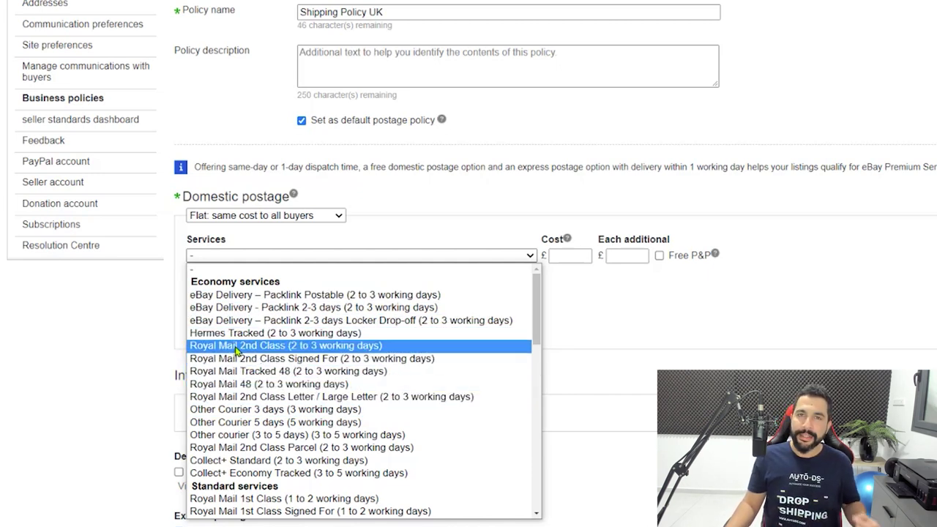
{"action": "left_click", "coordinate": [237, 412]}
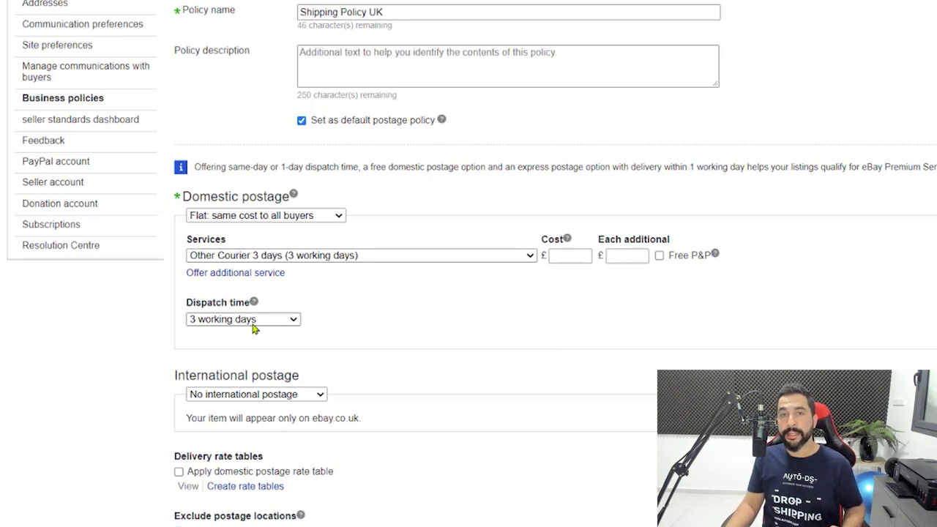
{"action": "left_click", "coordinate": [316, 256]}
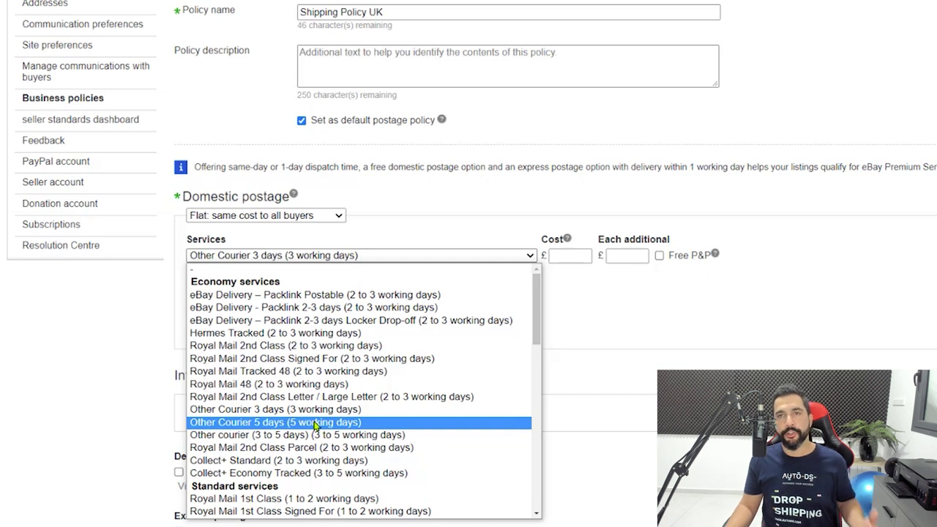
{"action": "left_click", "coordinate": [845, 314]}
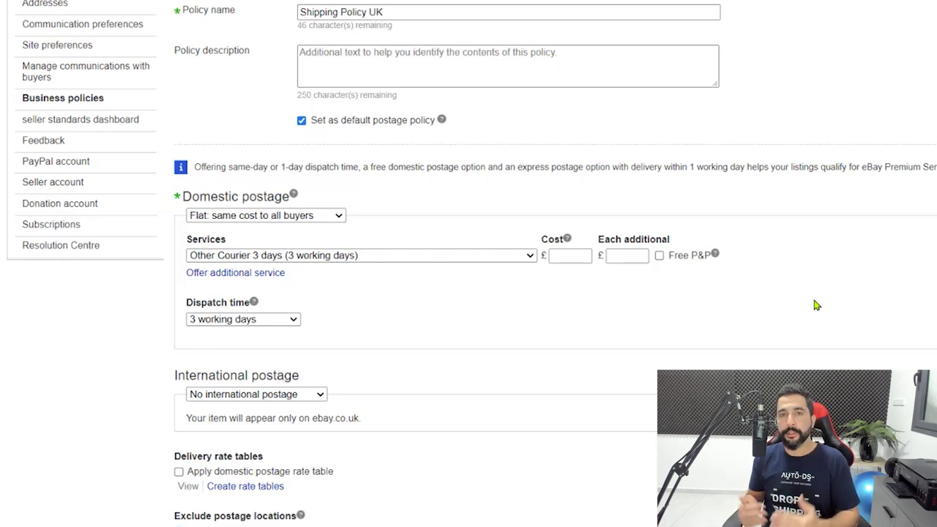
Set international postage to "Flat: same cost to all buyers" with Worldwide as the destination
{"action": "left_click", "coordinate": [256, 394]}
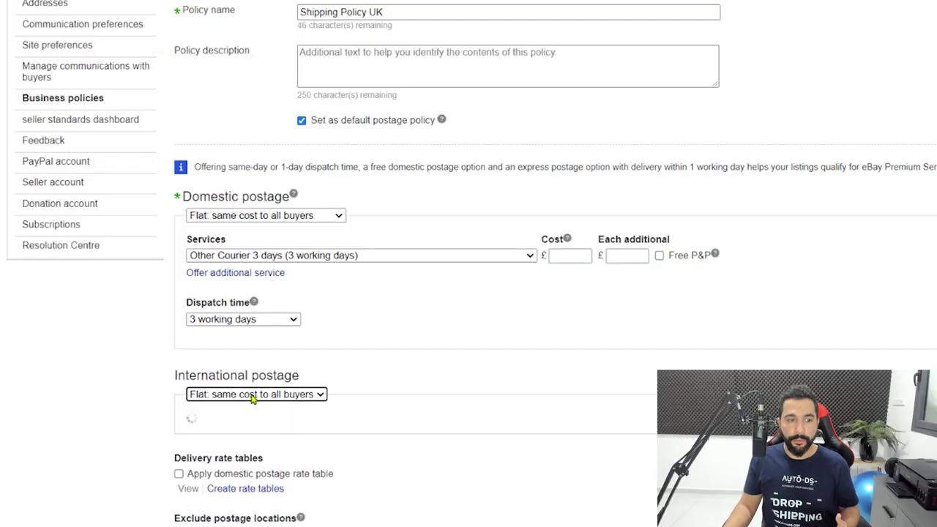
{"action": "scroll", "coordinate": [549, 395], "scroll_direction": "down", "scroll_amount": 3}
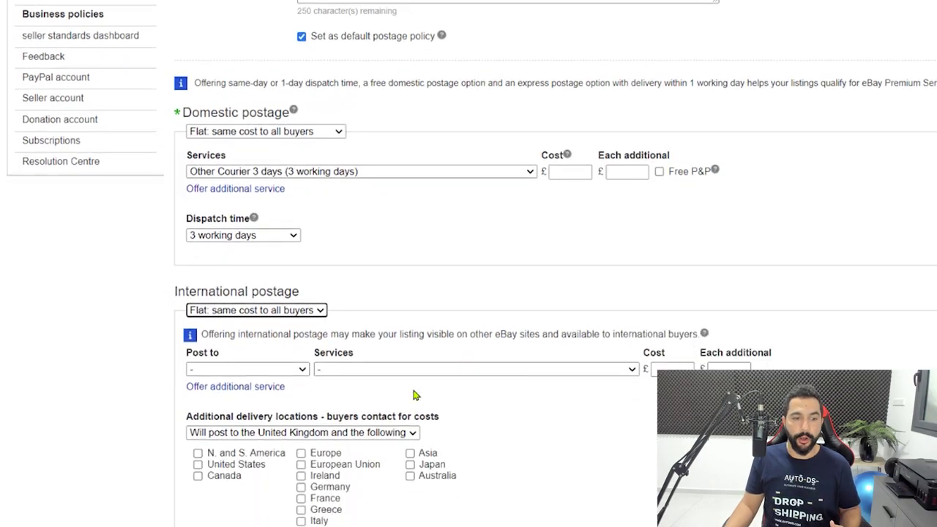
{"action": "scroll", "coordinate": [292, 358], "scroll_direction": "down", "scroll_amount": 3}
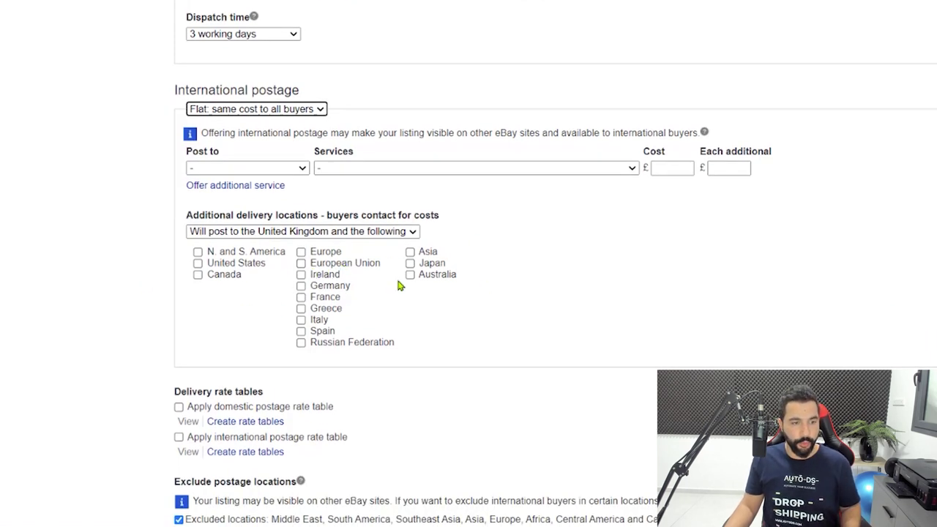
{"action": "left_click", "coordinate": [287, 169]}
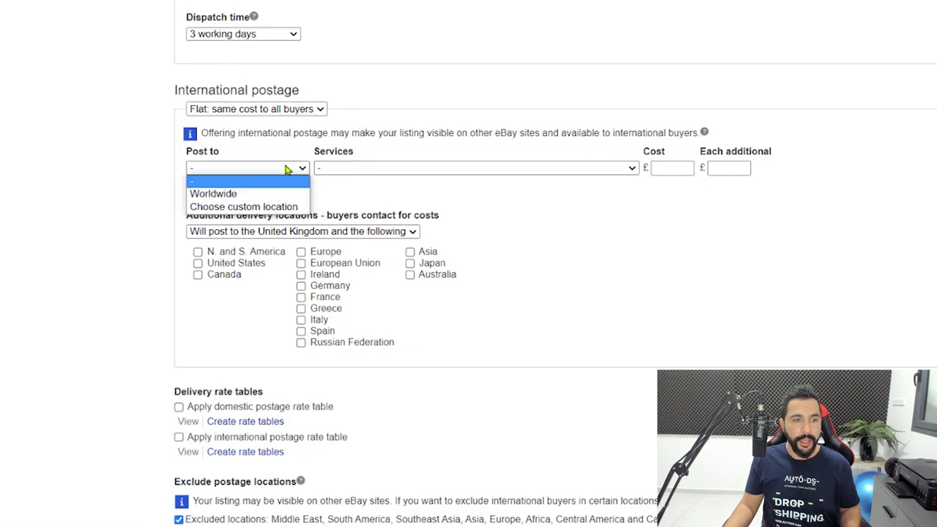
{"action": "left_click", "coordinate": [249, 194]}
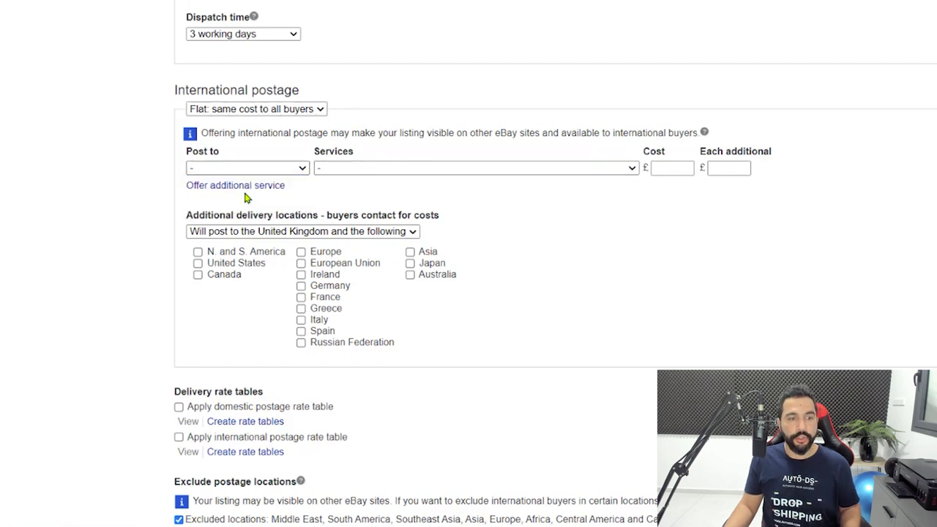
Check which international postage services are available for worldwide delivery, without choosing one
{"action": "left_click", "coordinate": [338, 169]}
{"action": "scroll", "coordinate": [439, 249], "scroll_direction": "down", "scroll_amount": 3}
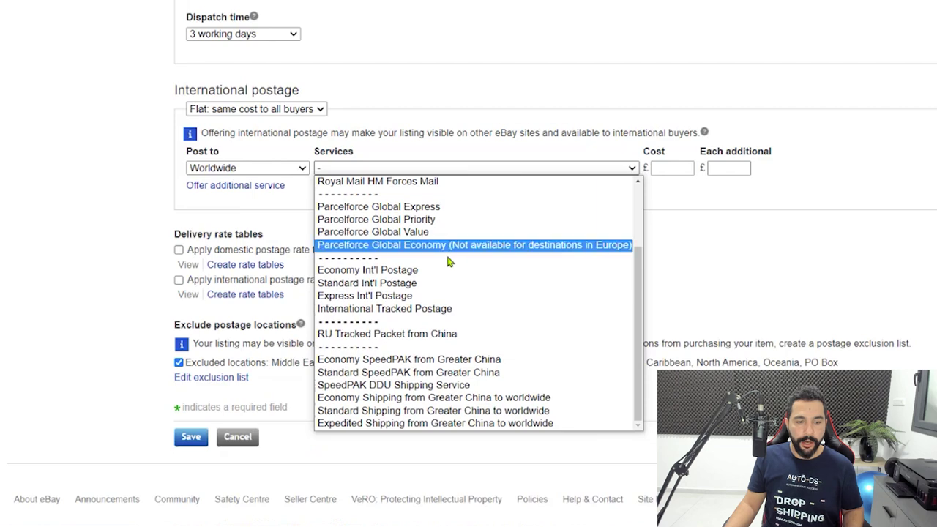
{"action": "scroll", "coordinate": [445, 343], "scroll_direction": "up", "scroll_amount": 2}
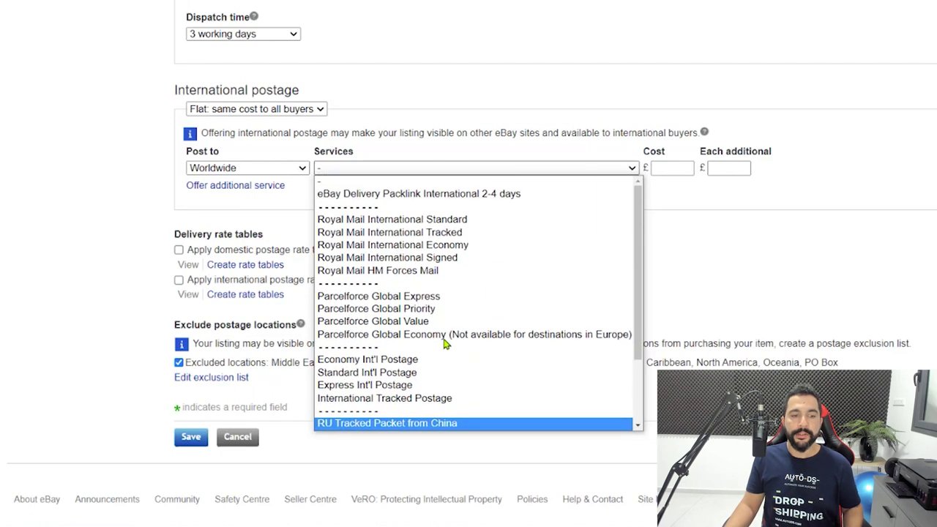
{"action": "scroll", "coordinate": [428, 249], "scroll_direction": "down", "scroll_amount": 2}
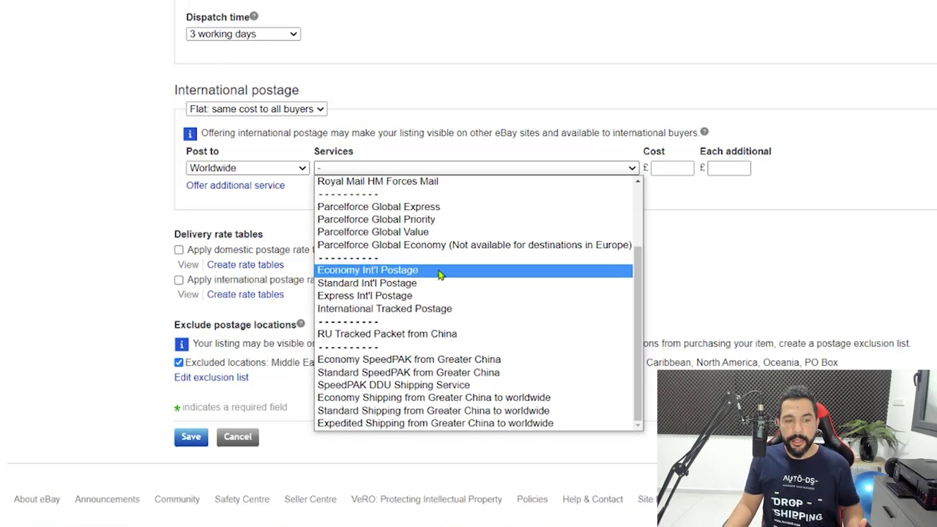
{"action": "left_click", "coordinate": [666, 275]}
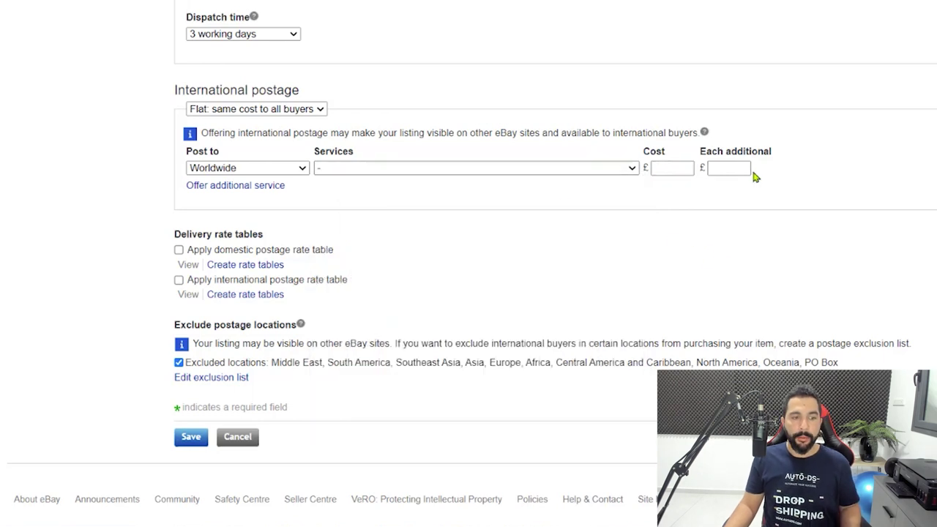
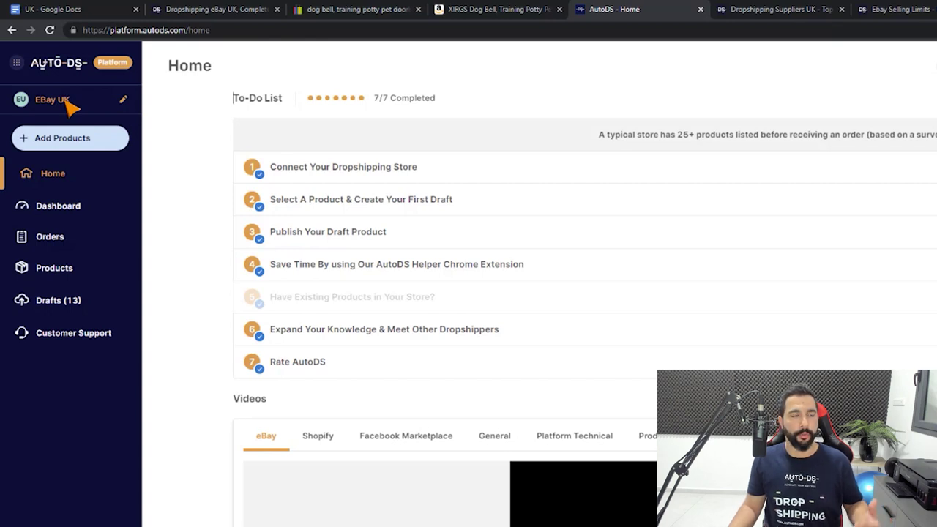
Switch from AutoDS to Amazon UK and search Pet Supplies for "dog collar"
{"action": "left_click", "coordinate": [71, 138]}
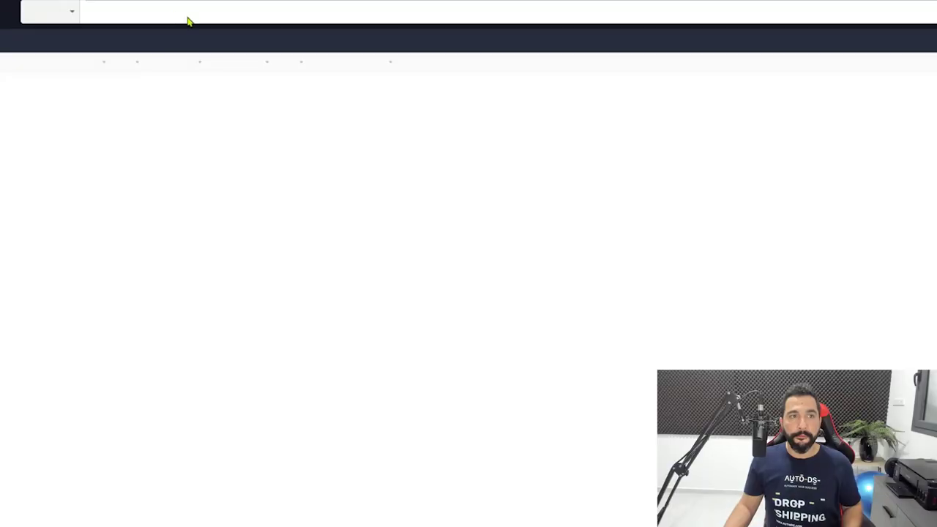
{"action": "left_click", "coordinate": [182, 16]}
{"action": "type", "text": "d"}
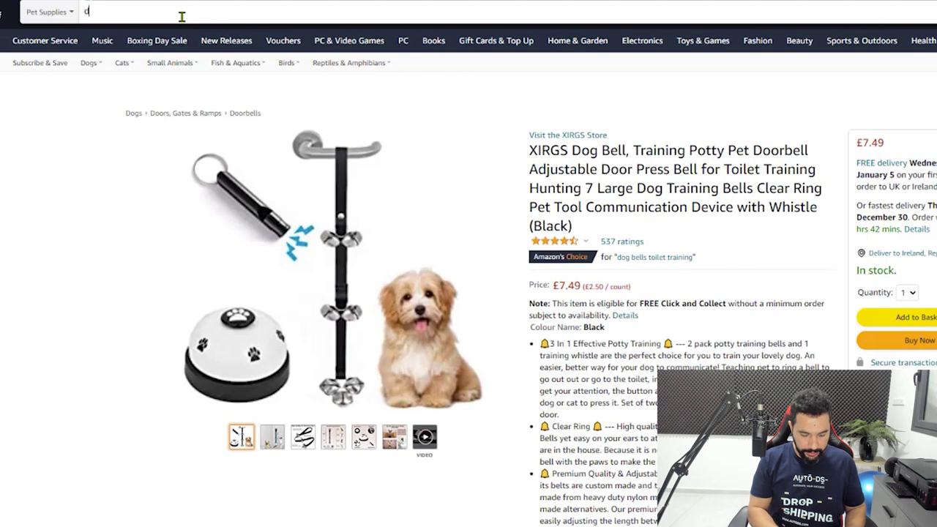
{"action": "type", "text": "og collar"}
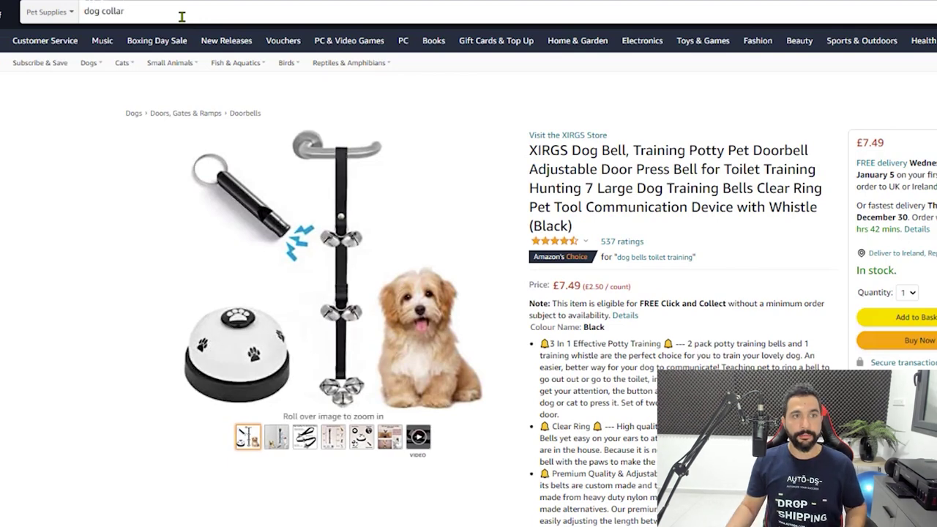
{"action": "key", "text": "Return"}
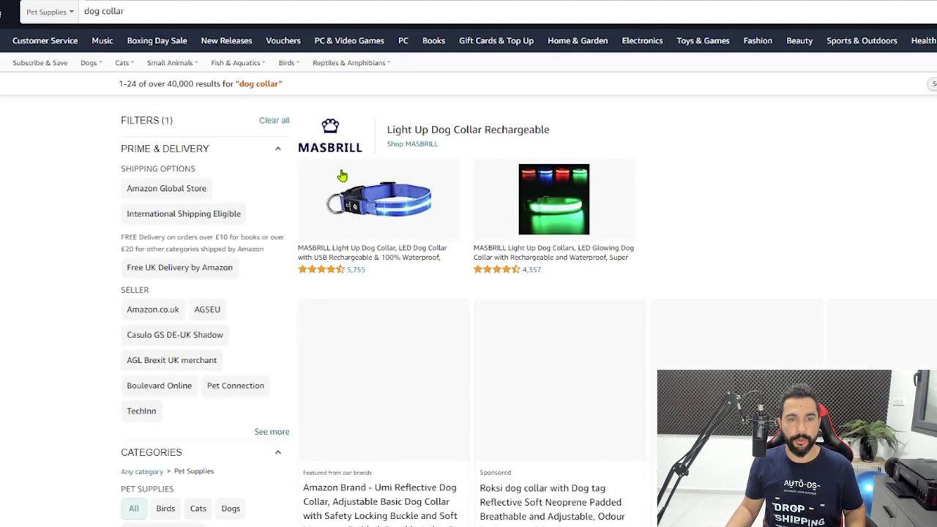
Look through the dog collar search results, examining the products, prices and delivery dates
{"action": "scroll", "coordinate": [699, 305], "scroll_direction": "down", "scroll_amount": 1}
{"action": "scroll", "coordinate": [699, 305], "scroll_direction": "down", "scroll_amount": 5}
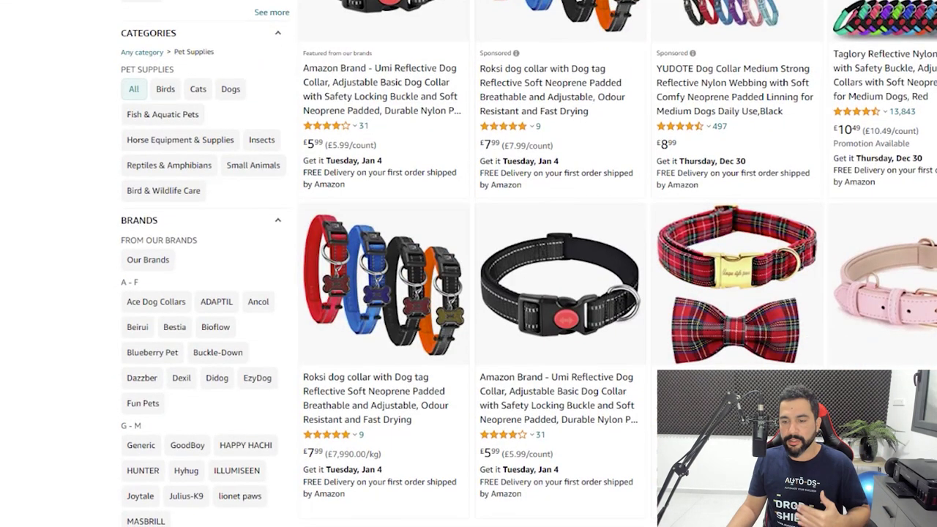
{"action": "scroll", "coordinate": [529, 263], "scroll_direction": "down", "scroll_amount": 3}
{"action": "scroll", "coordinate": [528, 263], "scroll_direction": "down", "scroll_amount": 8}
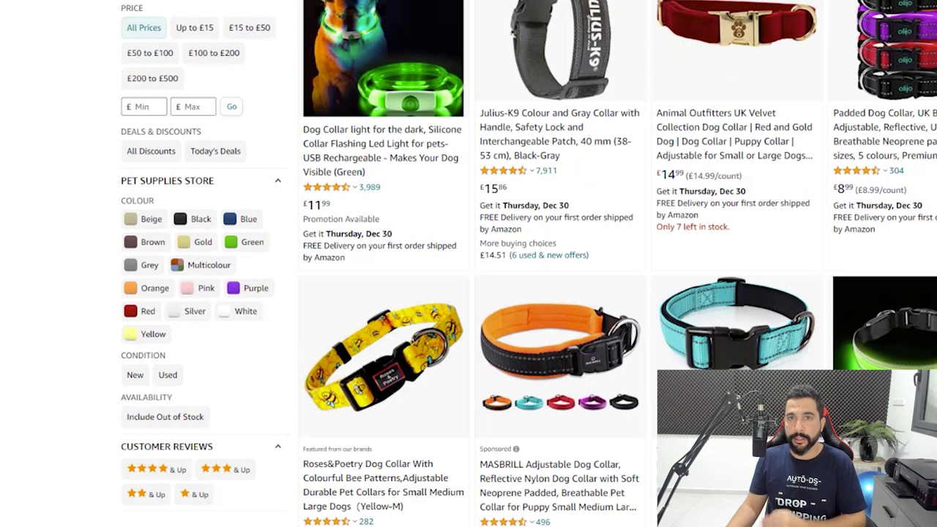
{"action": "scroll", "coordinate": [529, 263], "scroll_direction": "down", "scroll_amount": 2}
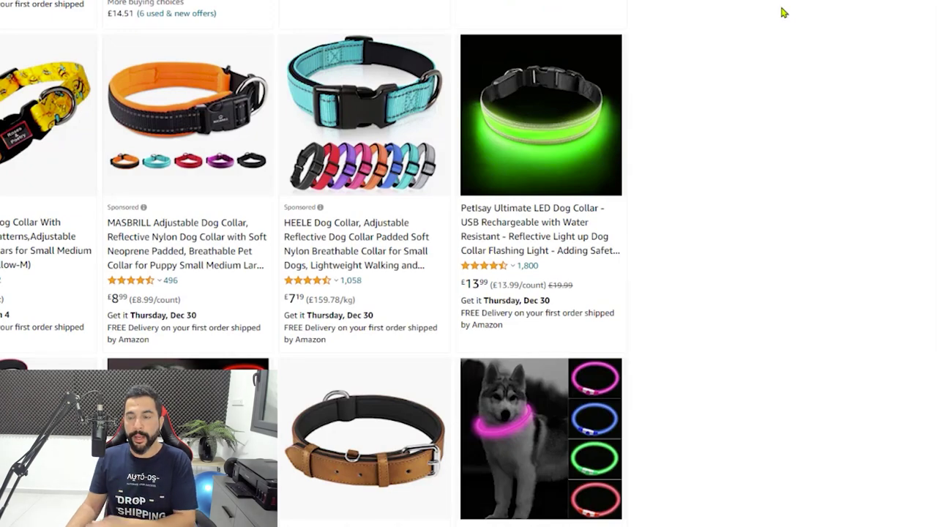
{"action": "scroll", "coordinate": [796, 191], "scroll_direction": "up", "scroll_amount": 6}
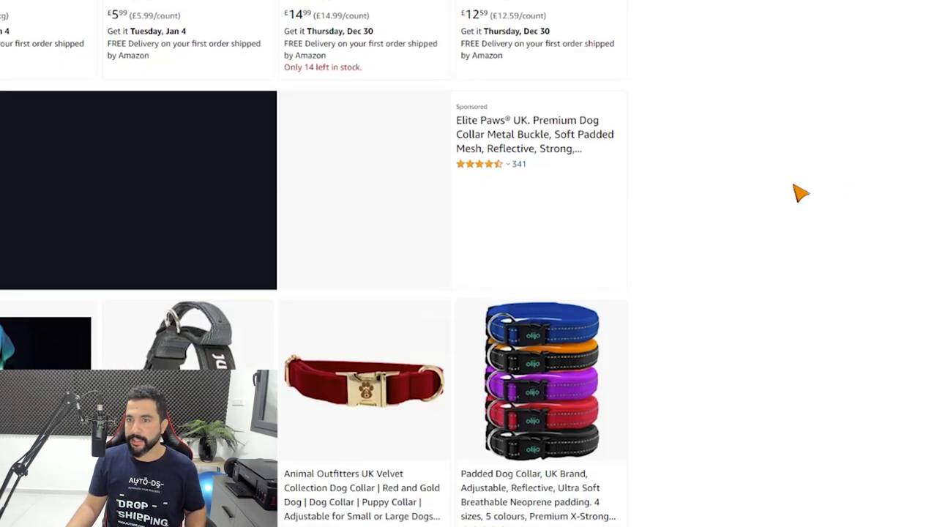
{"action": "scroll", "coordinate": [798, 192], "scroll_direction": "up", "scroll_amount": 7}
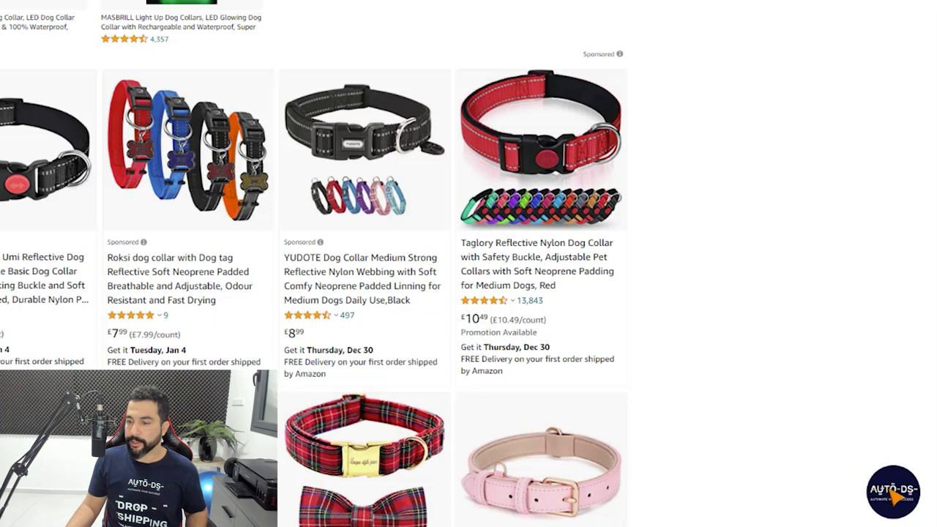
Extract the product IDs from the dog collar results with AutoDS Exporter and export them as CSV
{"action": "left_click", "coordinate": [902, 501]}
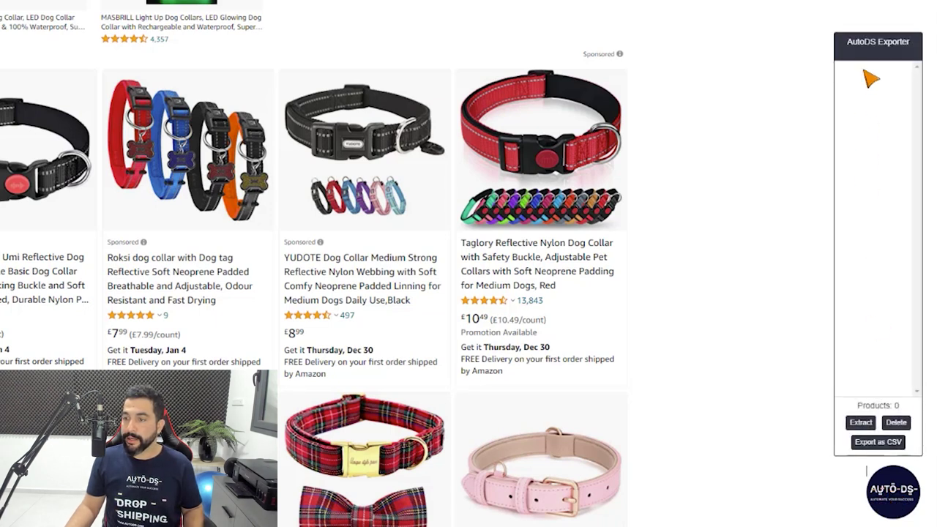
{"action": "left_click", "coordinate": [864, 424]}
{"action": "scroll", "coordinate": [680, 274], "scroll_direction": "down", "scroll_amount": 15}
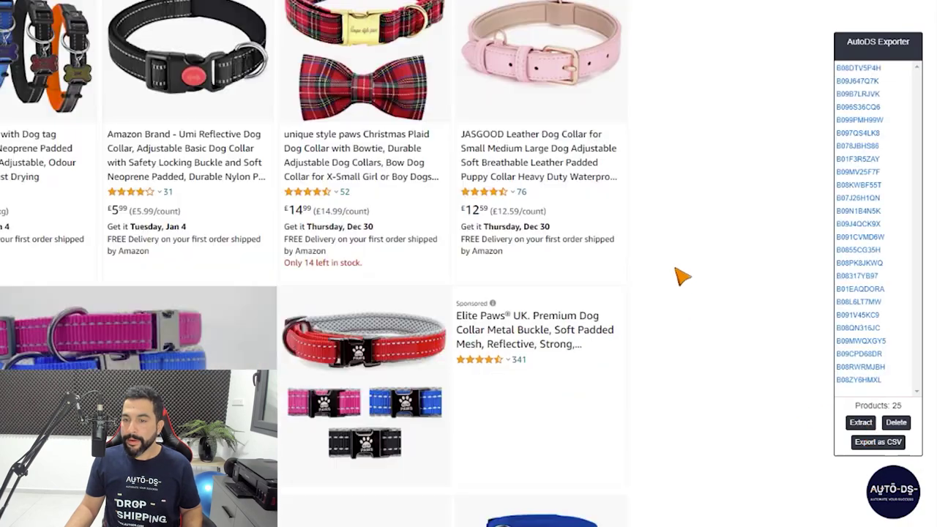
{"action": "scroll", "coordinate": [585, 110], "scroll_direction": "down", "scroll_amount": 10}
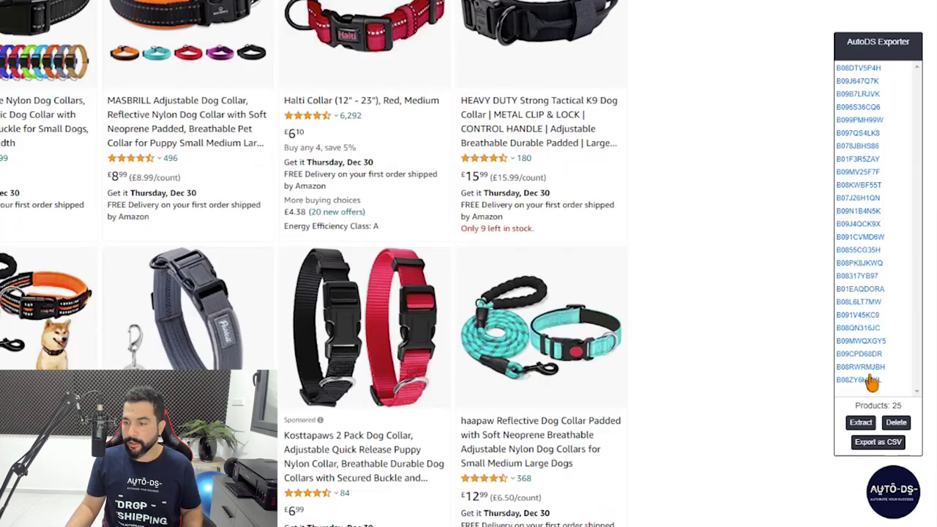
{"action": "left_click", "coordinate": [880, 455]}
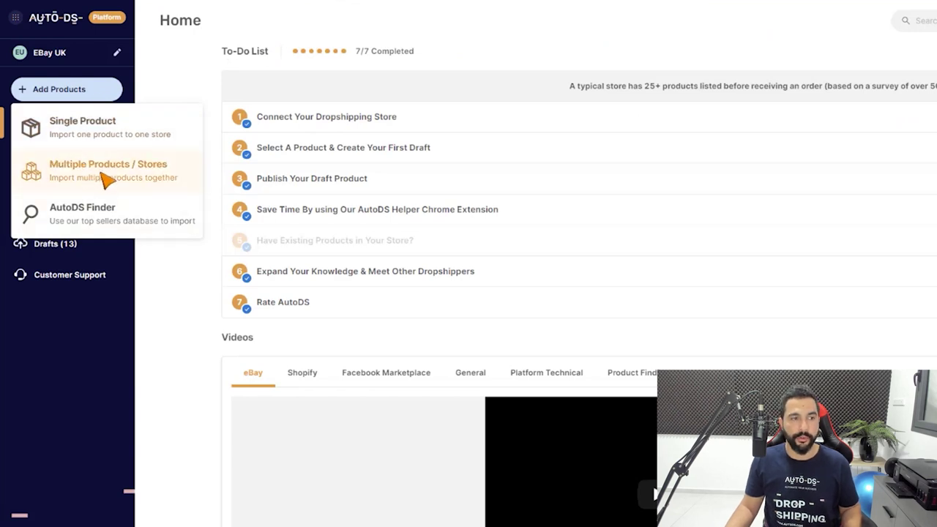
Switch to AutoDS, view the CSV upload option for importing multiple products, and close the import dialog
{"action": "left_click", "coordinate": [106, 181]}
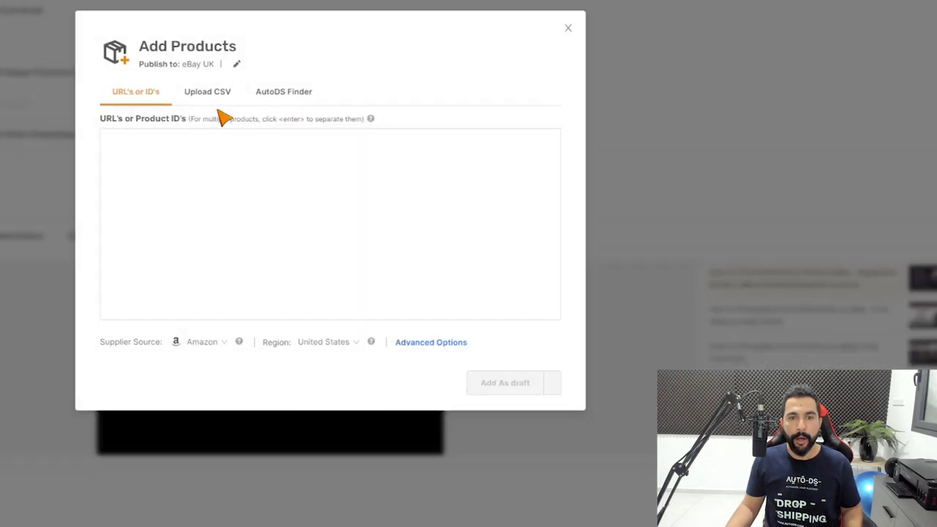
{"action": "left_click", "coordinate": [210, 91]}
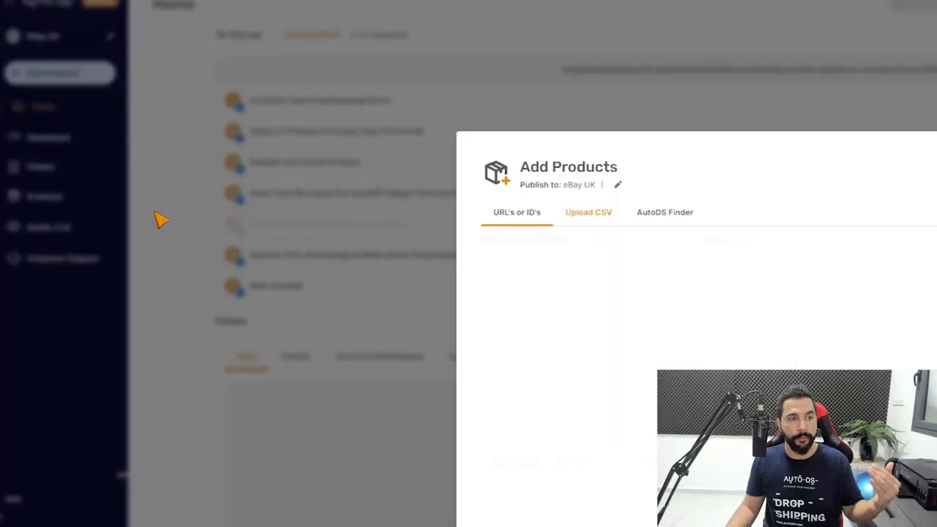
{"action": "left_click", "coordinate": [156, 217]}
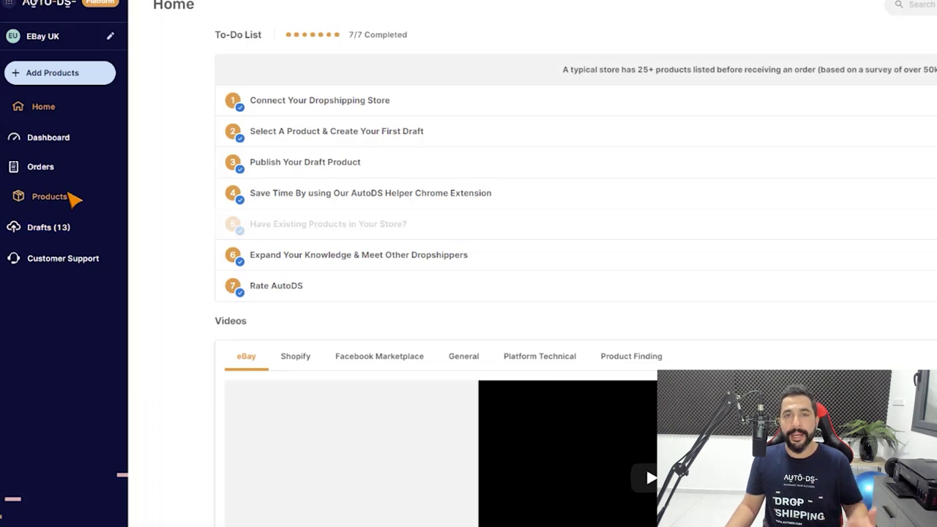
Add the red Uwenkjie reflective dog collar and leash from Amazon UK as a single product by its link, opening it for quick editing
{"action": "left_click", "coordinate": [103, 71]}
{"action": "left_click", "coordinate": [110, 108]}
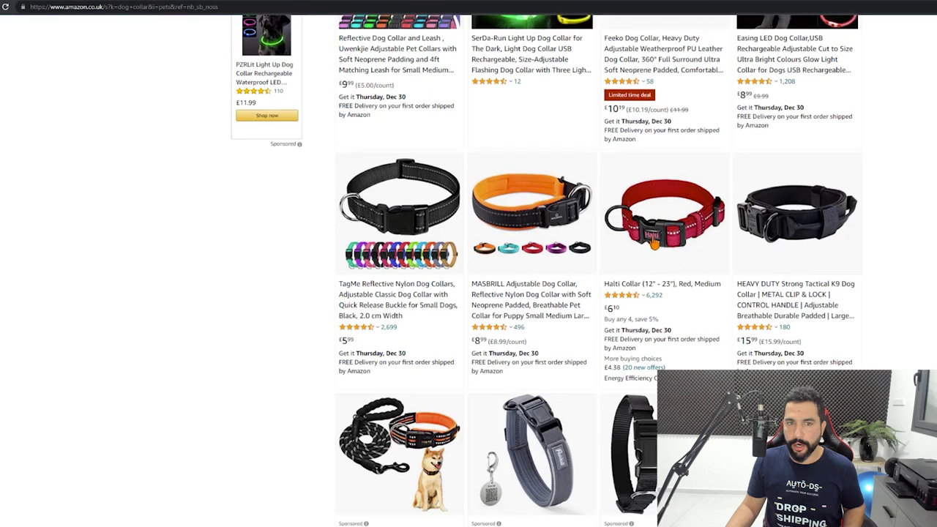
{"action": "scroll", "coordinate": [498, 179], "scroll_direction": "up", "scroll_amount": 2}
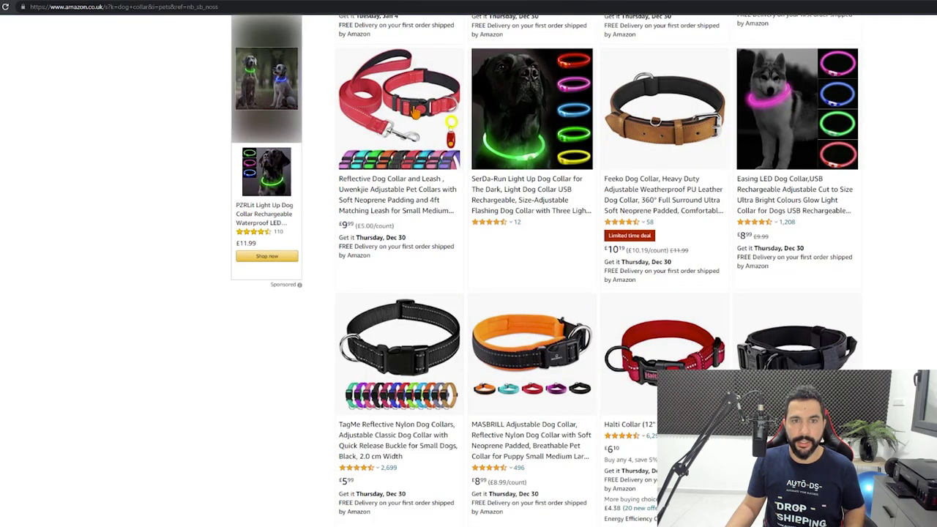
{"action": "right_click", "coordinate": [415, 111]}
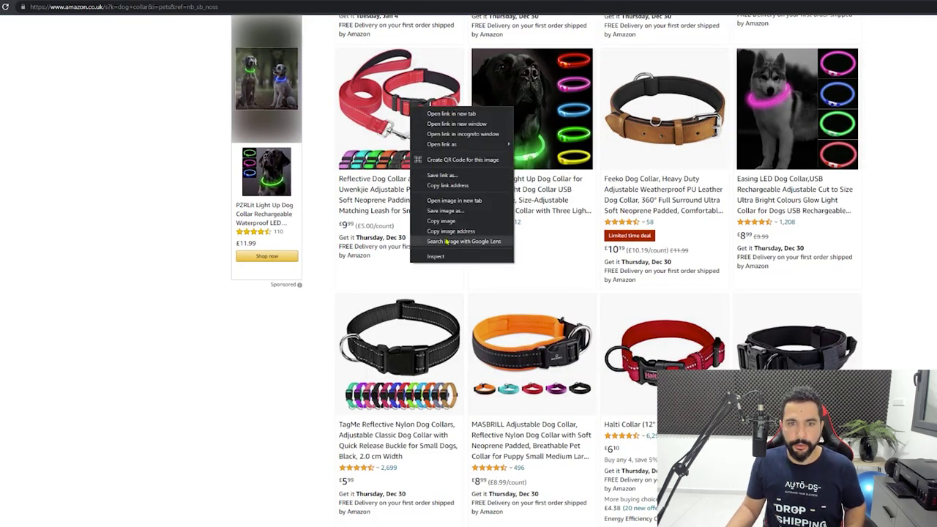
{"action": "left_click", "coordinate": [449, 186]}
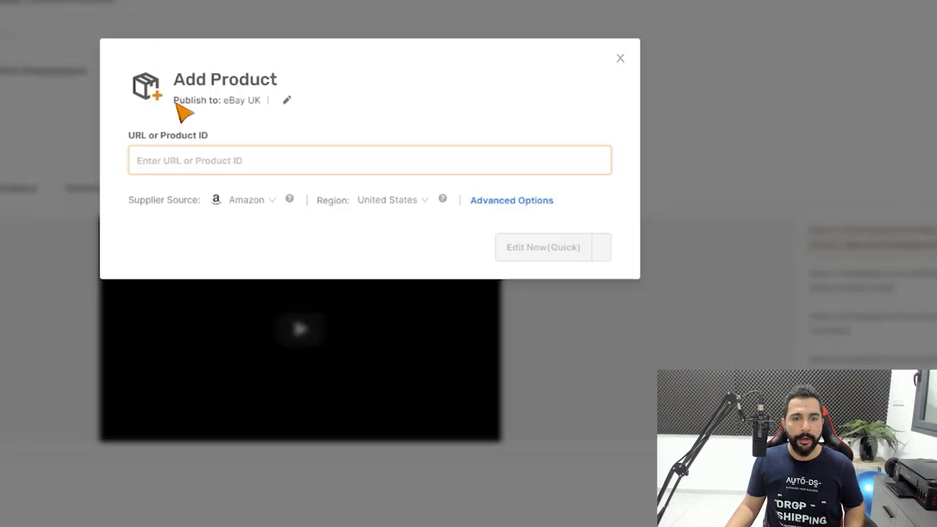
{"action": "key", "text": "ctrl+v"}
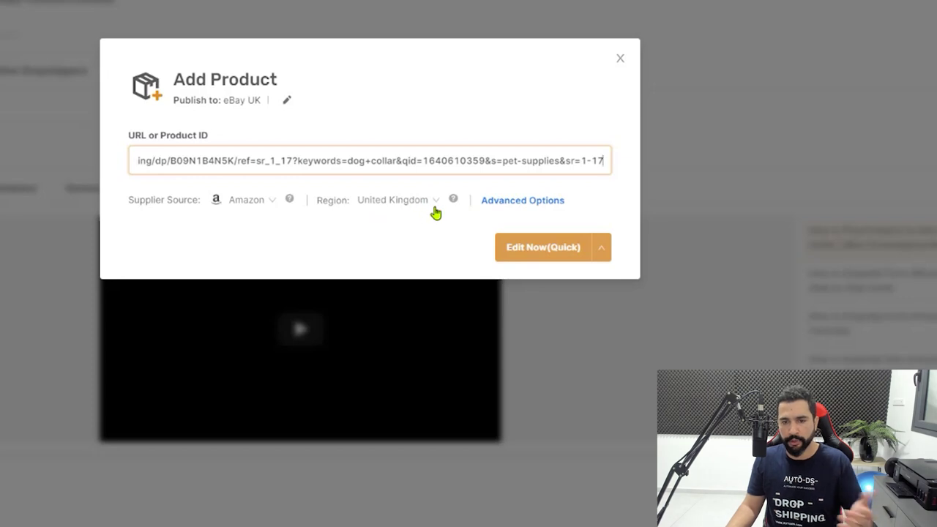
{"action": "left_click", "coordinate": [537, 254]}
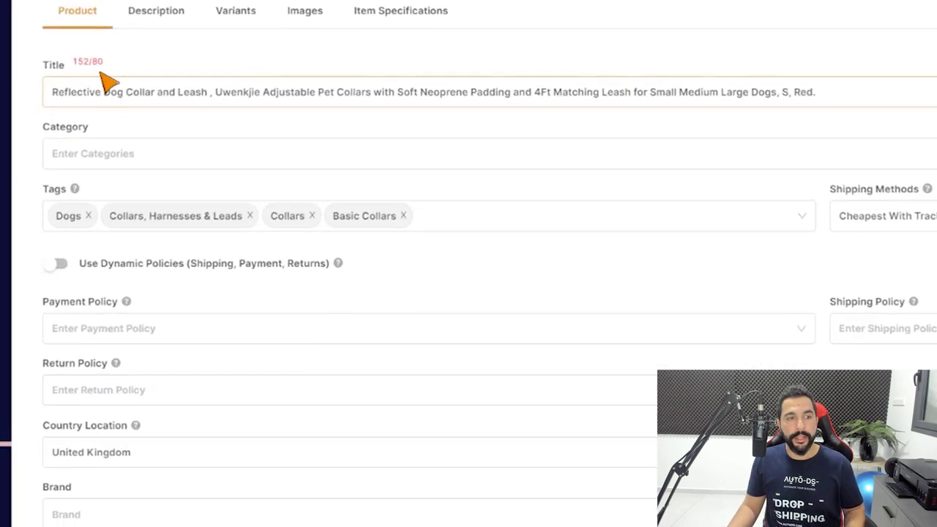
Remove both occurrences of "and", the brand name "Uwenkjie" with its comma, and "Neoprene" from the product title
{"action": "double_click", "coordinate": [165, 100]}
{"action": "key", "text": "BackSpace"}
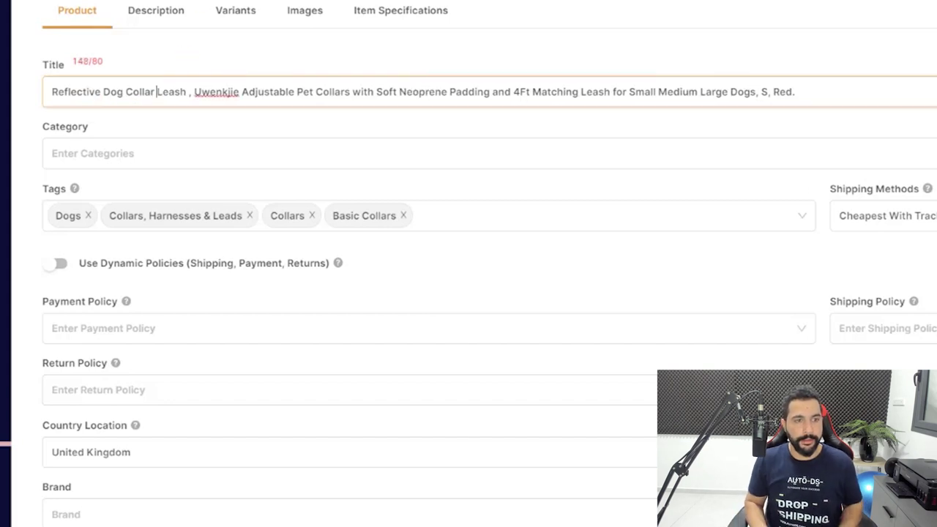
{"action": "key", "text": "ctrl+shift+Right"}
{"action": "key", "text": "BackSpace"}
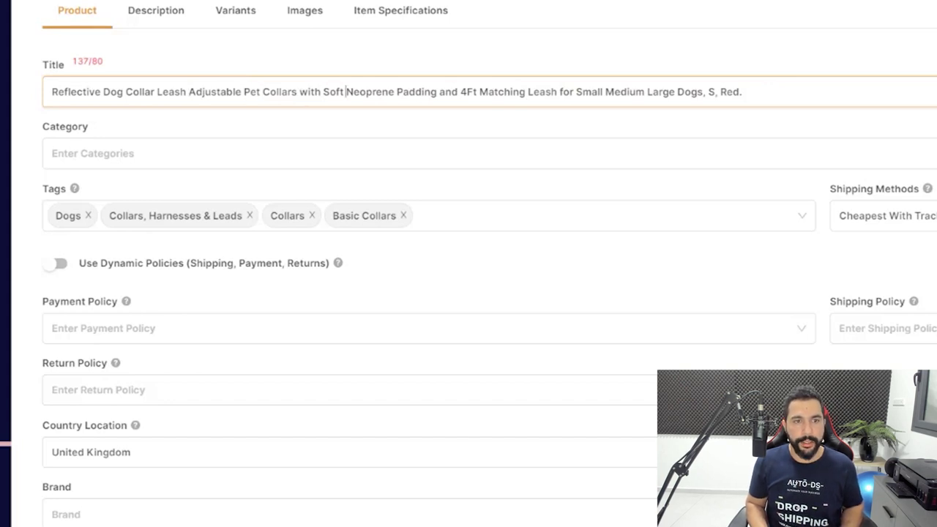
{"action": "key", "text": "ctrl+shift+Right"}
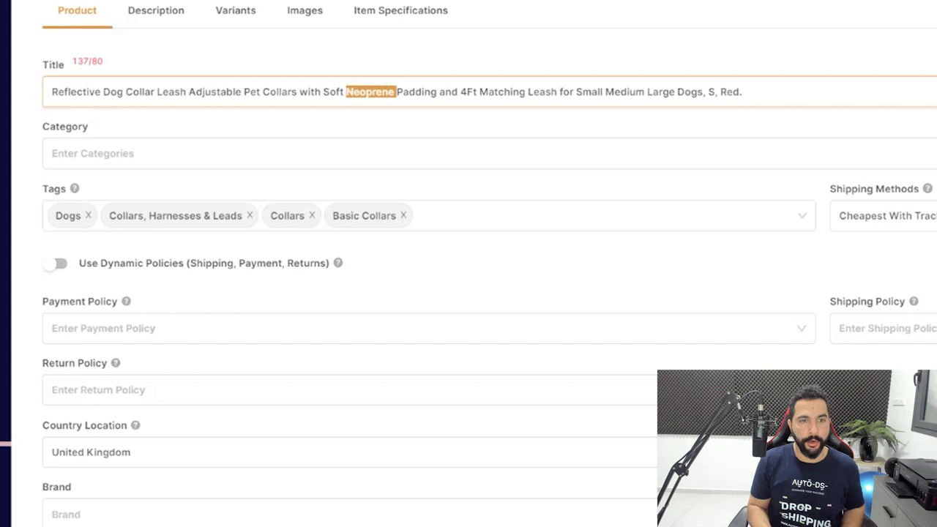
{"action": "key", "text": "BackSpace"}
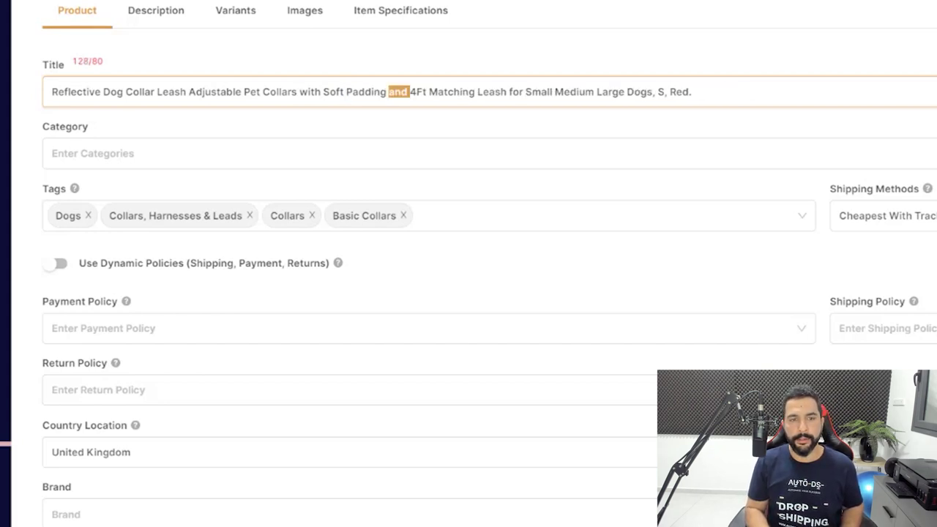
{"action": "key", "text": "BackSpace"}
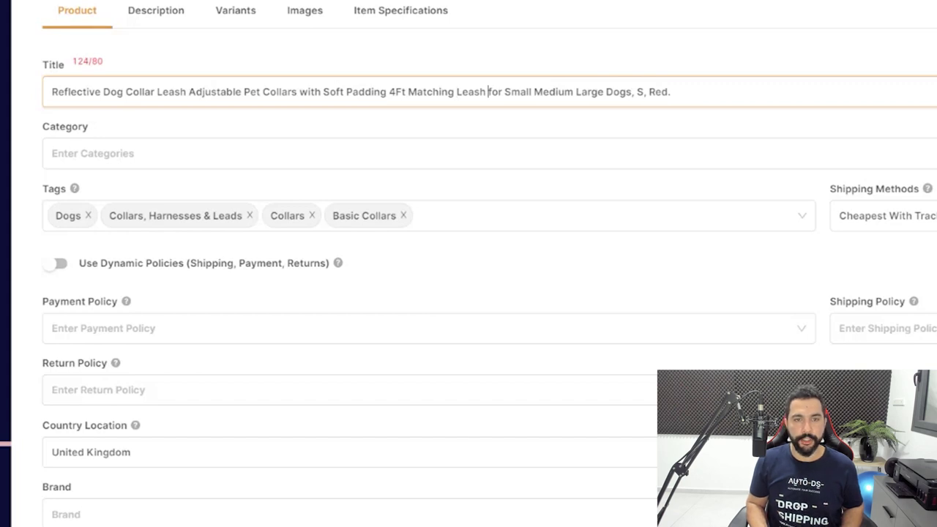
Shorten the product title to "Reflective Dog Collar Leash Adjustable Collars Soft Padding 4Ft Matching Leash"
{"action": "key", "text": "shift+End"}
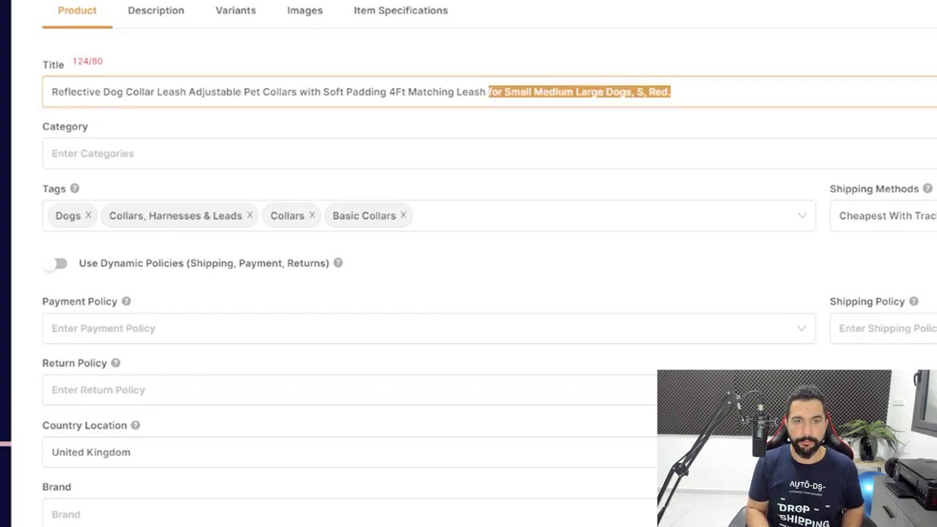
{"action": "key", "text": "BackSpace"}
{"action": "double_click", "coordinate": [310, 91]}
{"action": "key", "text": "BackSpace"}
{"action": "double_click", "coordinate": [410, 94]}
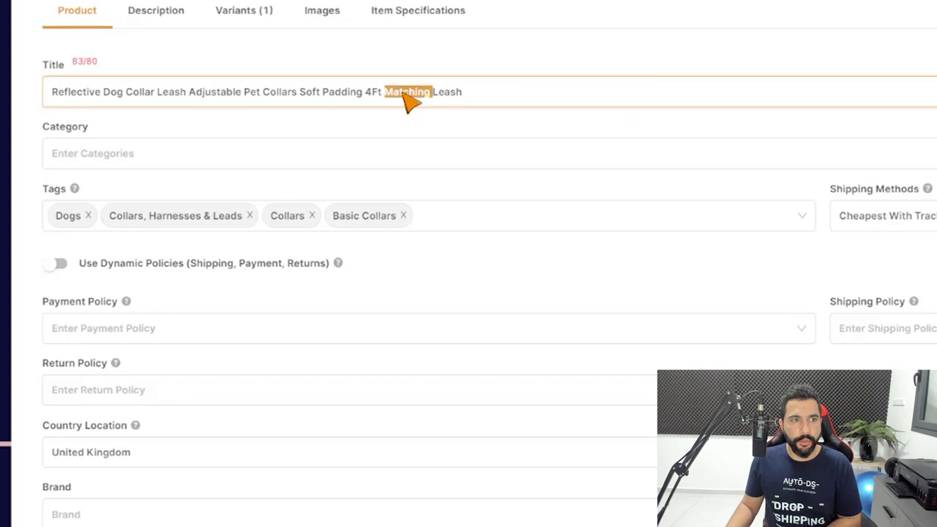
{"action": "left_click", "coordinate": [263, 92]}
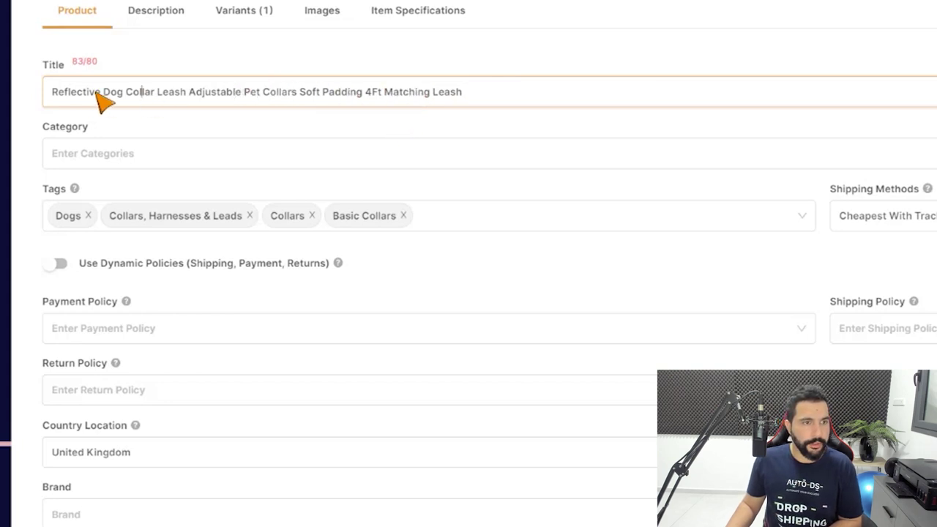
{"action": "double_click", "coordinate": [250, 93]}
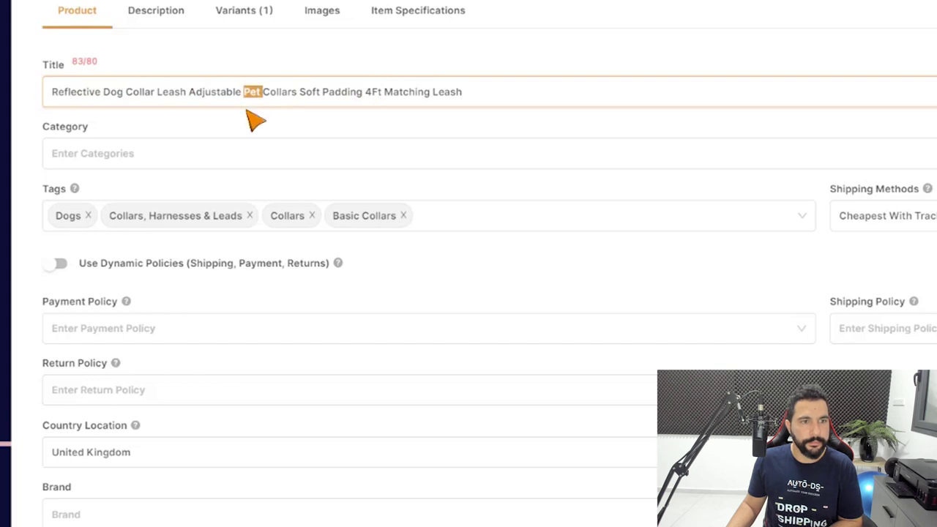
{"action": "key", "text": "BackSpace"}
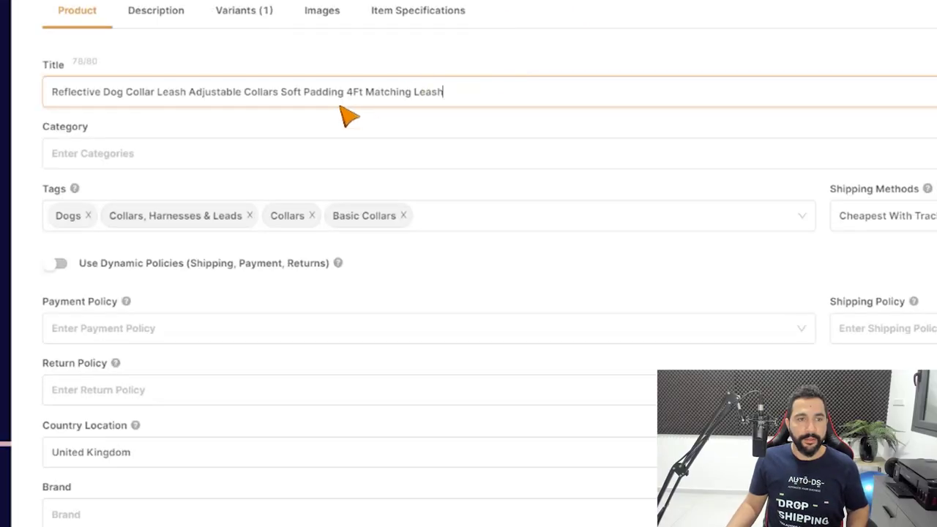
Look through the category and tag choices available for the product without selecting any
{"action": "left_click", "coordinate": [143, 155]}
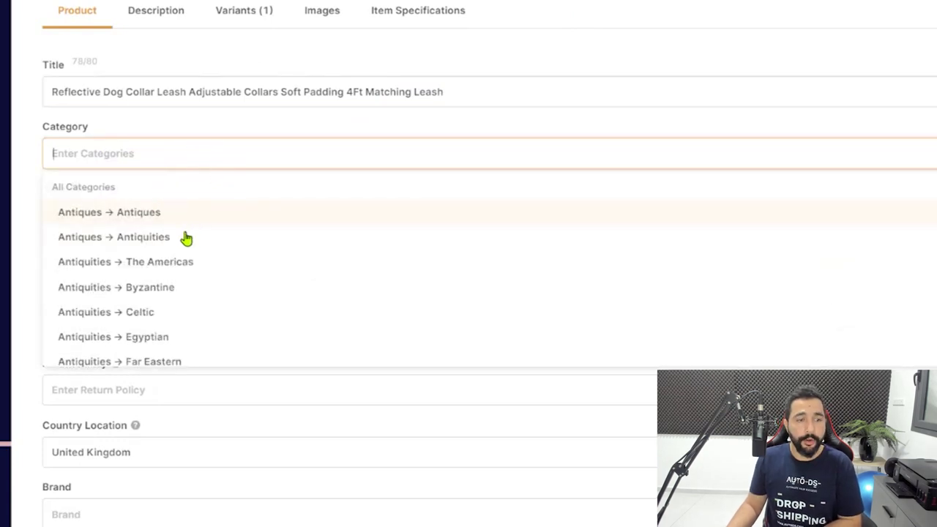
{"action": "scroll", "coordinate": [171, 247], "scroll_direction": "down", "scroll_amount": 2}
{"action": "scroll", "coordinate": [171, 247], "scroll_direction": "up", "scroll_amount": 2}
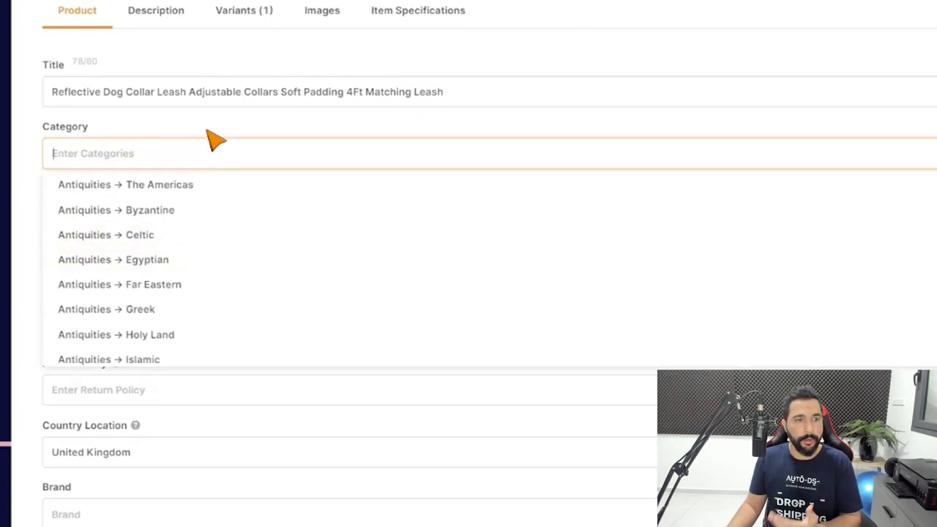
{"action": "left_click", "coordinate": [796, 117]}
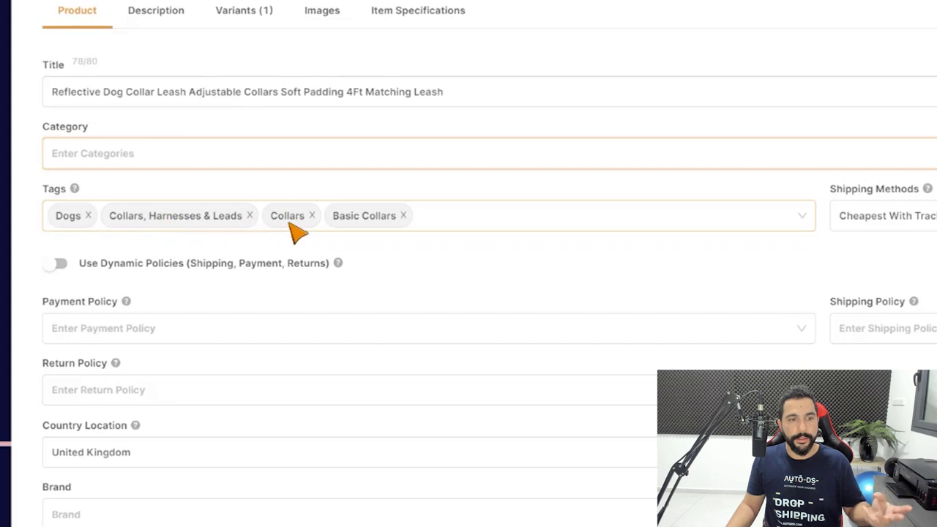
{"action": "left_click", "coordinate": [445, 224]}
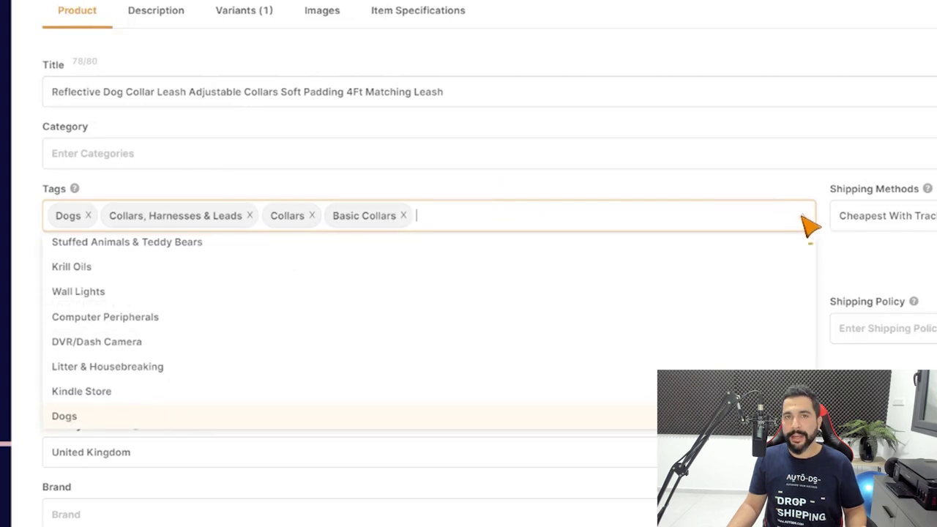
{"action": "left_click", "coordinate": [831, 192]}
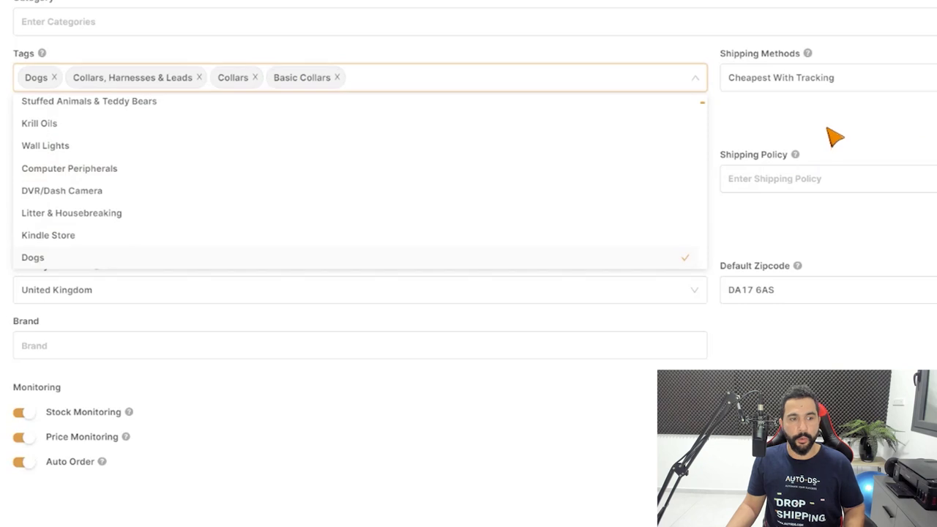
{"action": "left_click", "coordinate": [827, 130]}
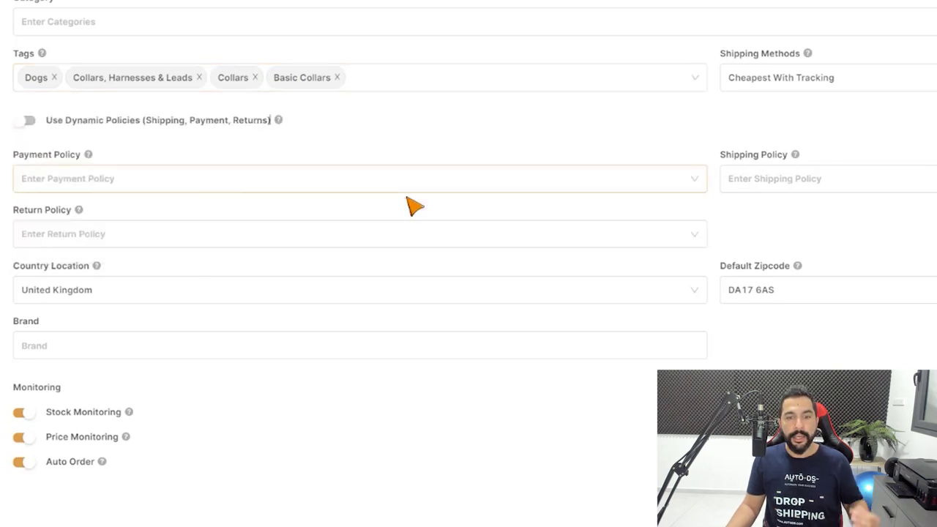
View the payment policy and country location choices for the product
{"action": "left_click", "coordinate": [692, 185]}
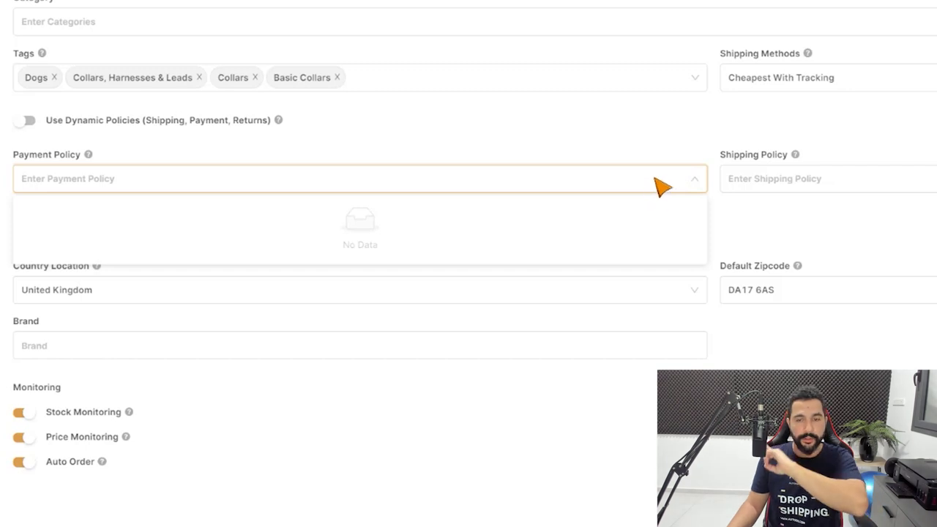
{"action": "left_click", "coordinate": [639, 157]}
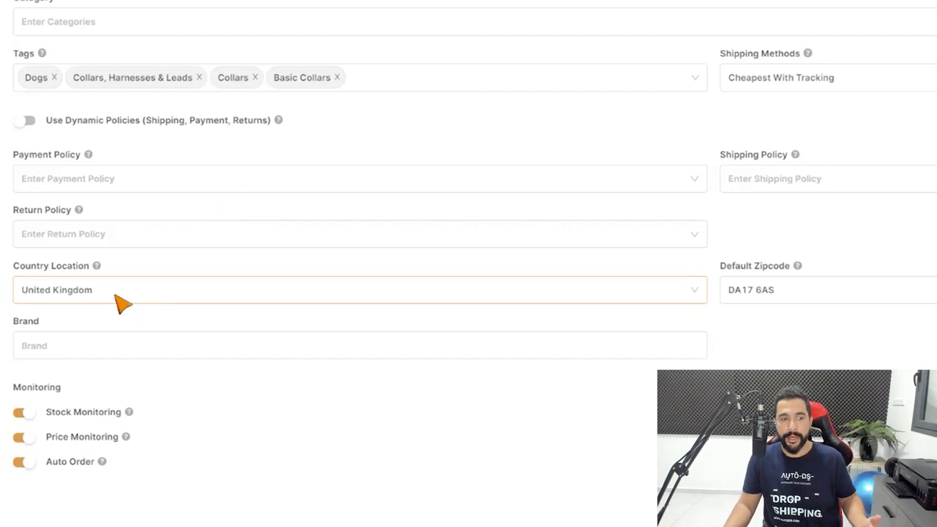
{"action": "left_click", "coordinate": [121, 302]}
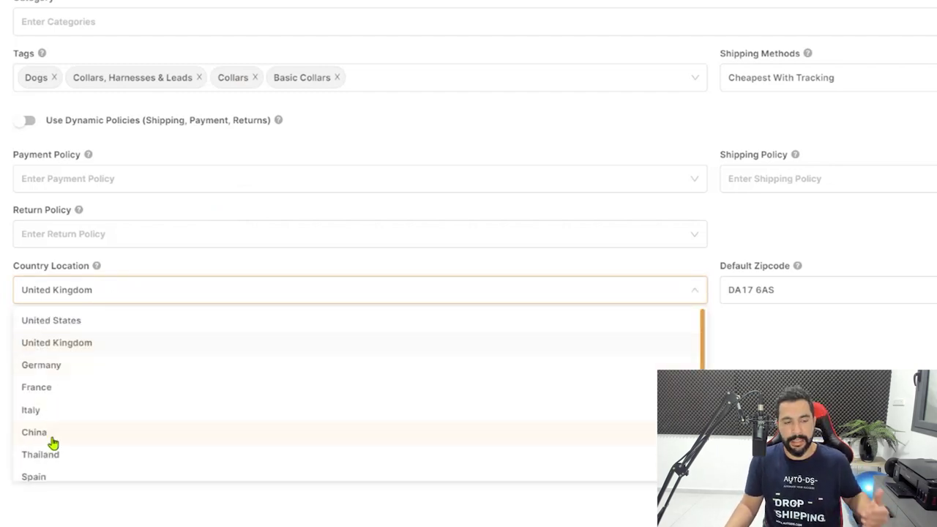
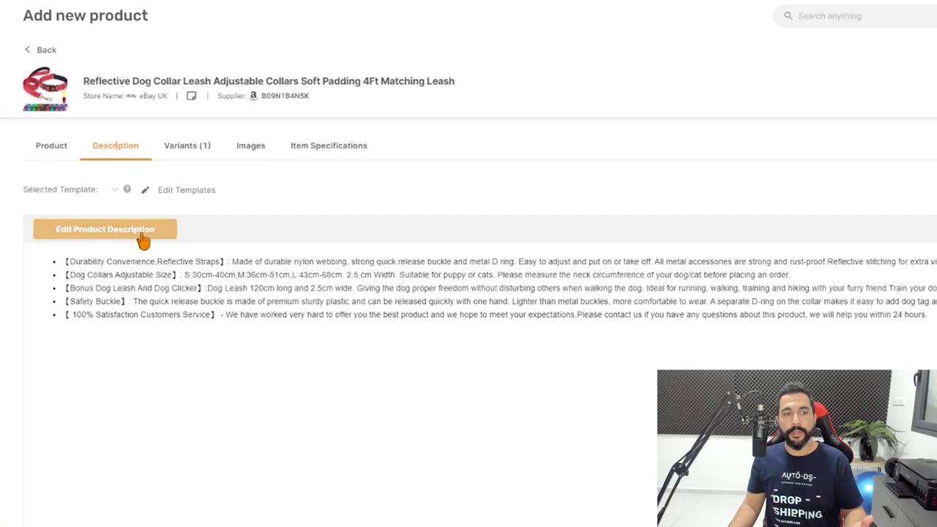
Open the product description for editing and view the product's variants and the option to add one
{"action": "left_click", "coordinate": [77, 234]}
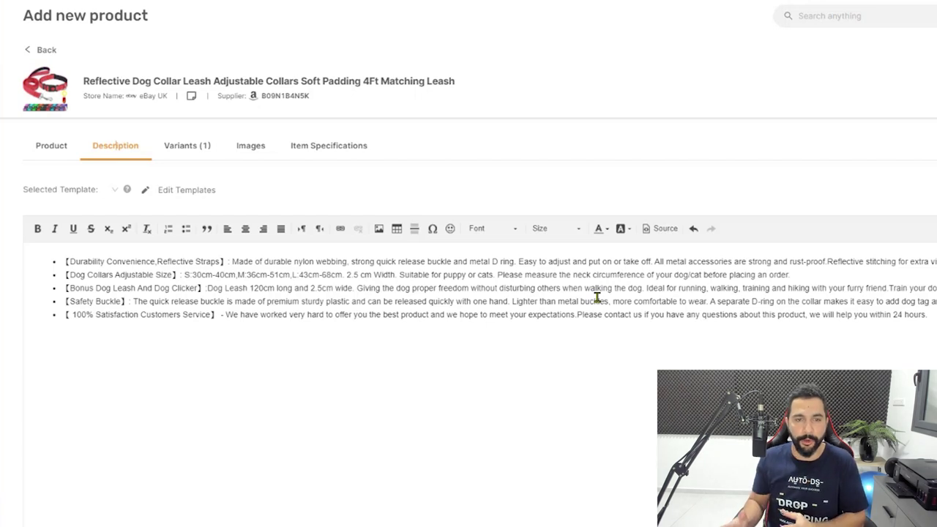
{"action": "left_click", "coordinate": [199, 146]}
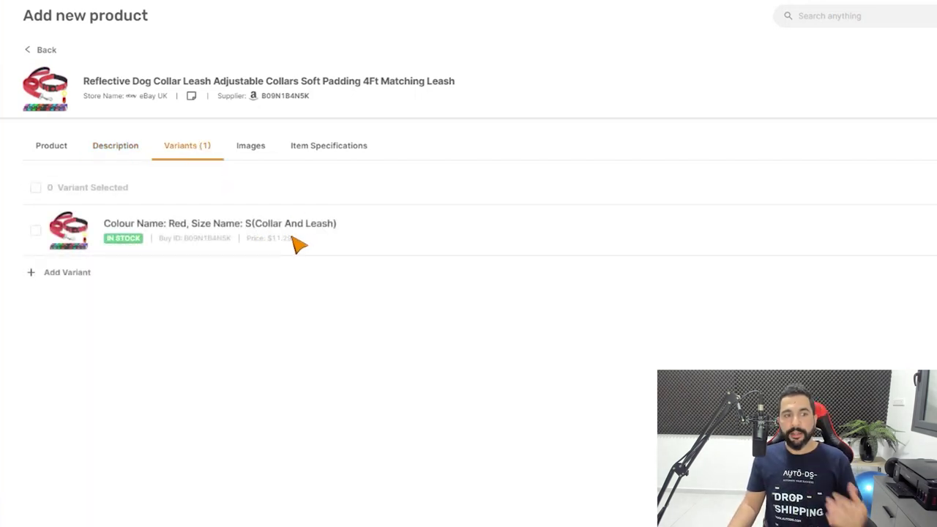
{"action": "left_click", "coordinate": [63, 278]}
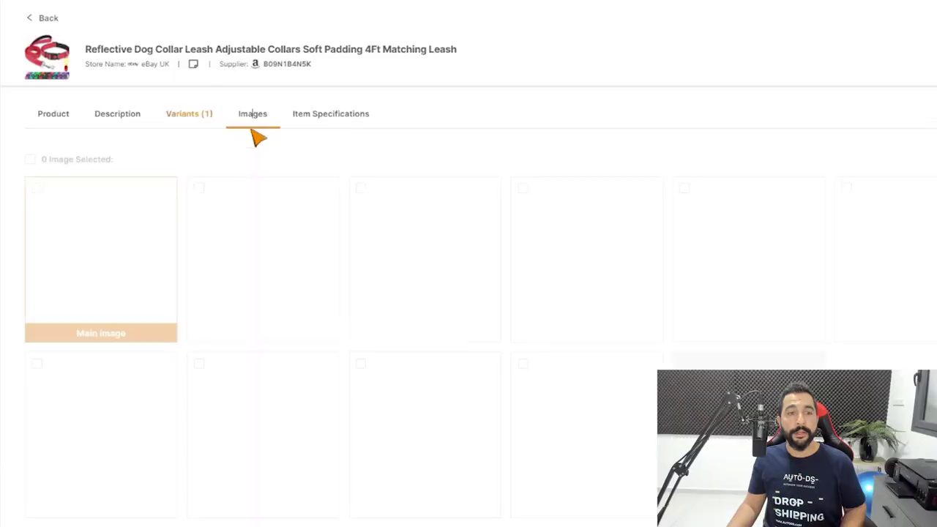
Try freehand drawing on the main product image, look through the shape, icon and text tools, and close the editor without saving
{"action": "mouse_move", "coordinate": [209, 256]}
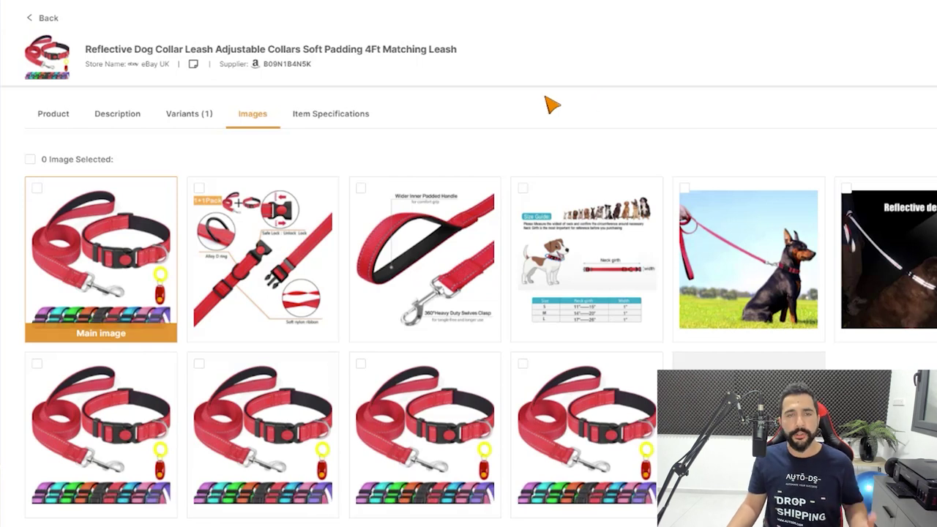
{"action": "mouse_move", "coordinate": [86, 284]}
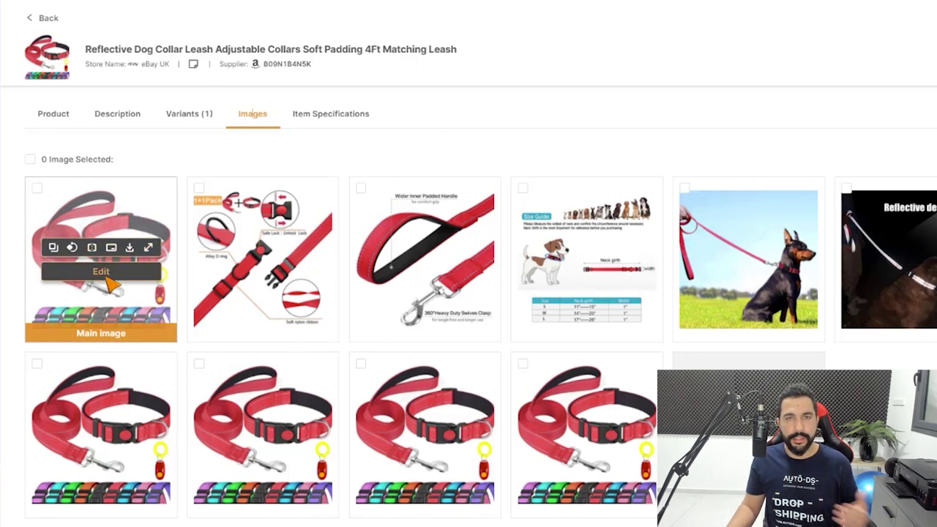
{"action": "left_click", "coordinate": [106, 278]}
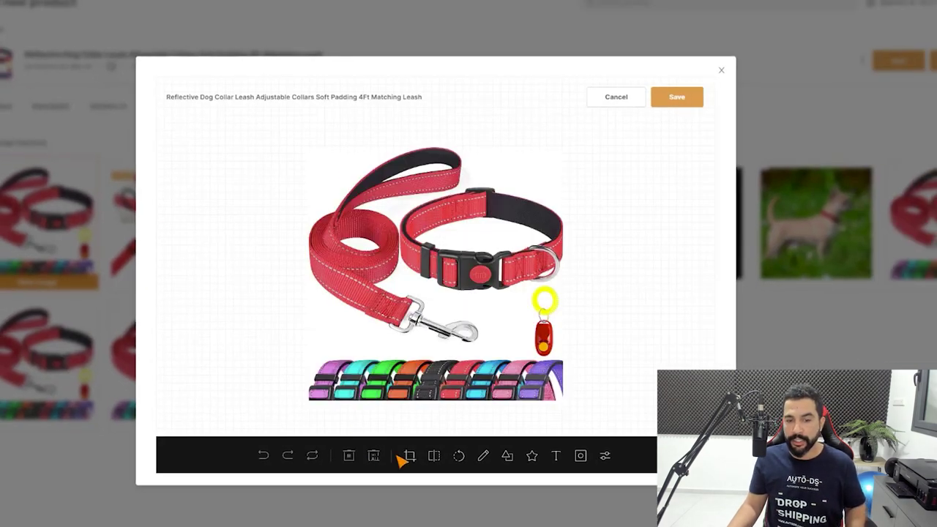
{"action": "left_click", "coordinate": [483, 456]}
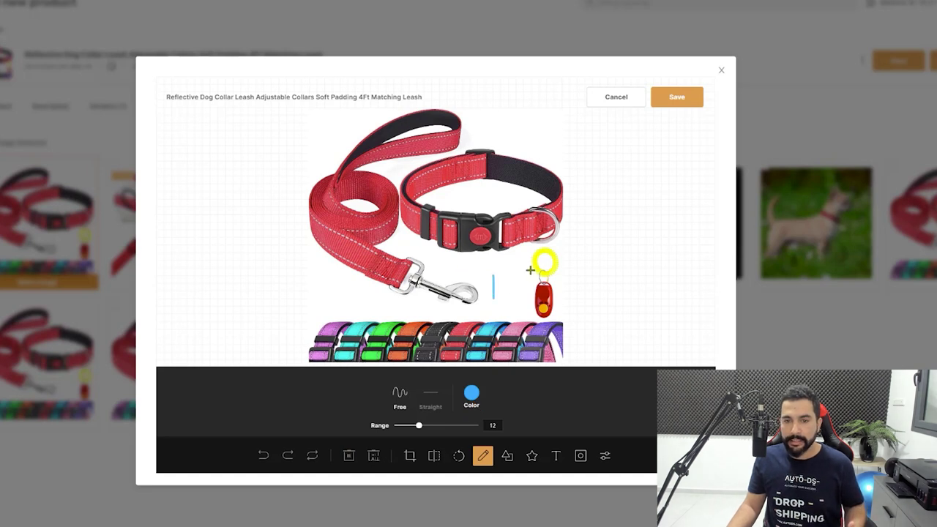
{"action": "mouse_move", "coordinate": [488, 265]}
{"action": "left_mouse_down"}
{"action": "mouse_move", "coordinate": [417, 264]}
{"action": "mouse_move", "coordinate": [421, 223]}
{"action": "mouse_move", "coordinate": [431, 256]}
{"action": "left_mouse_up"}
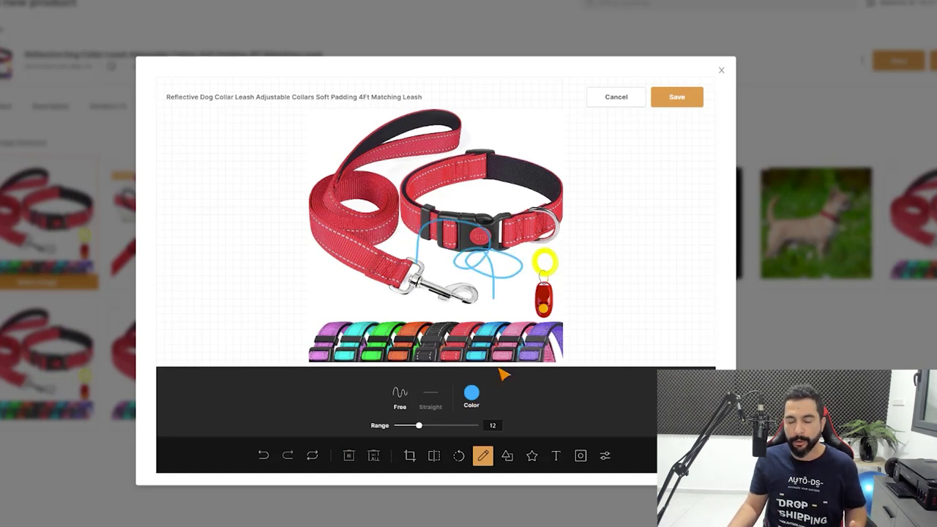
{"action": "left_click", "coordinate": [513, 454]}
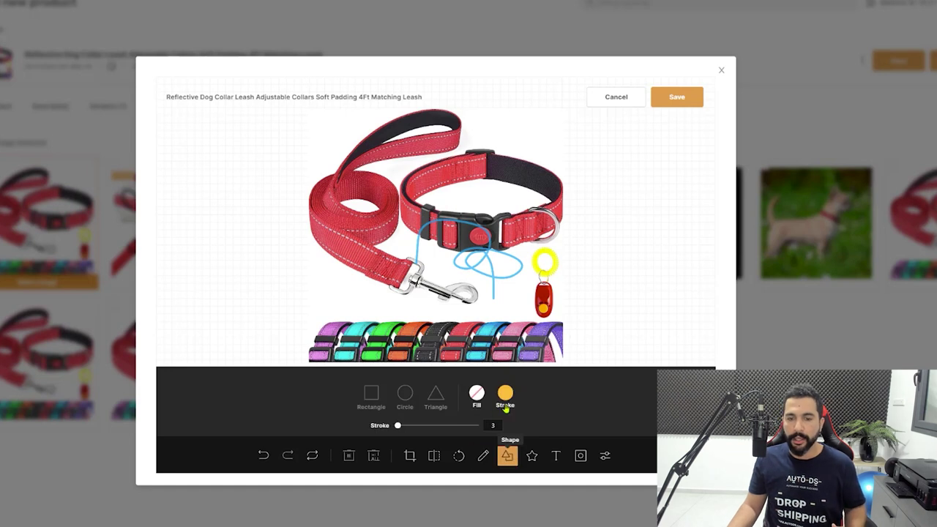
{"action": "left_click", "coordinate": [531, 455]}
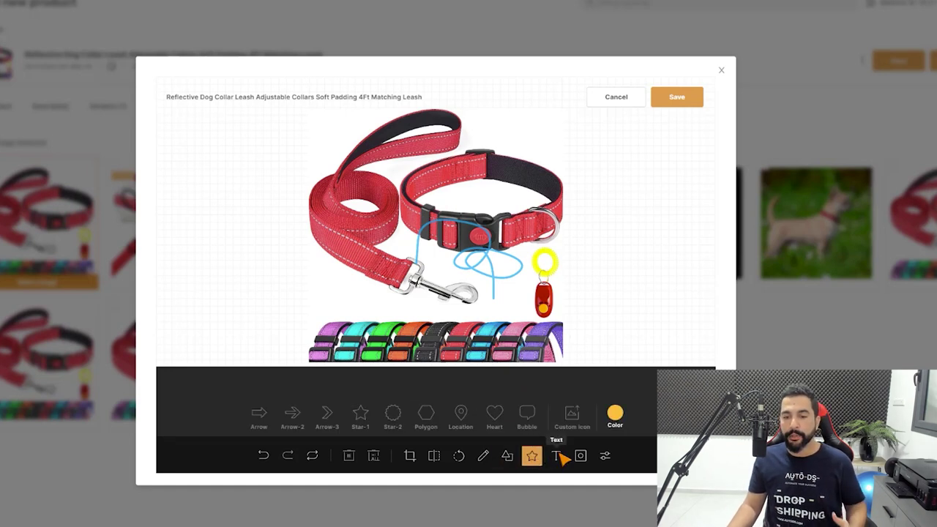
{"action": "left_click", "coordinate": [556, 456]}
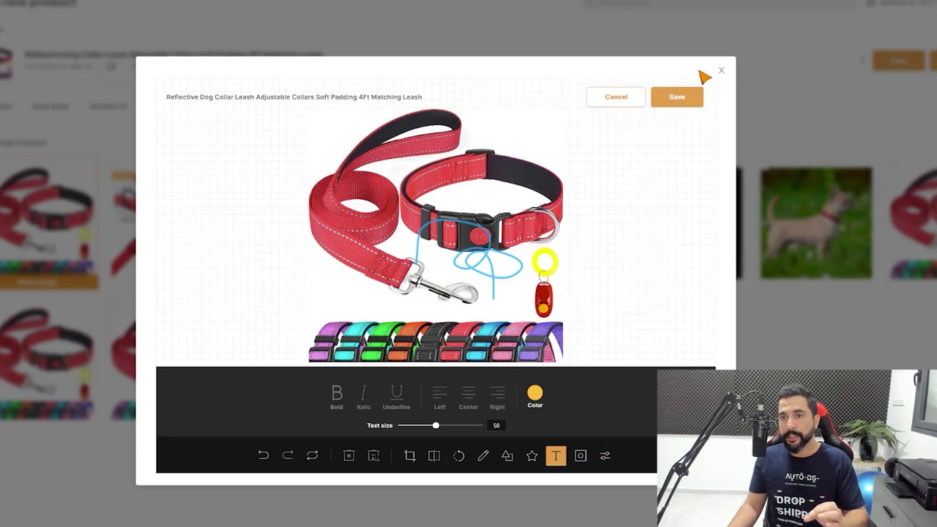
{"action": "left_click", "coordinate": [722, 72]}
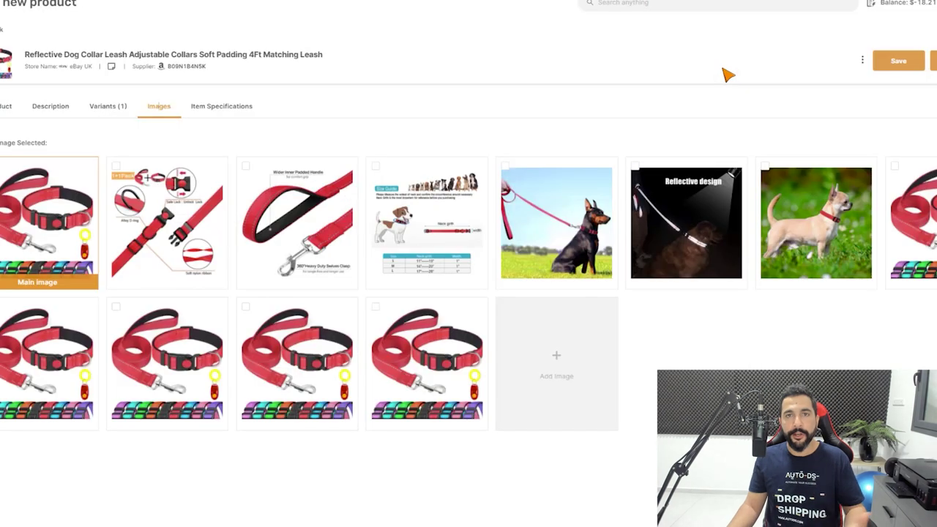
Delete the Brand entry from the product's item specifications
{"action": "left_click", "coordinate": [243, 108]}
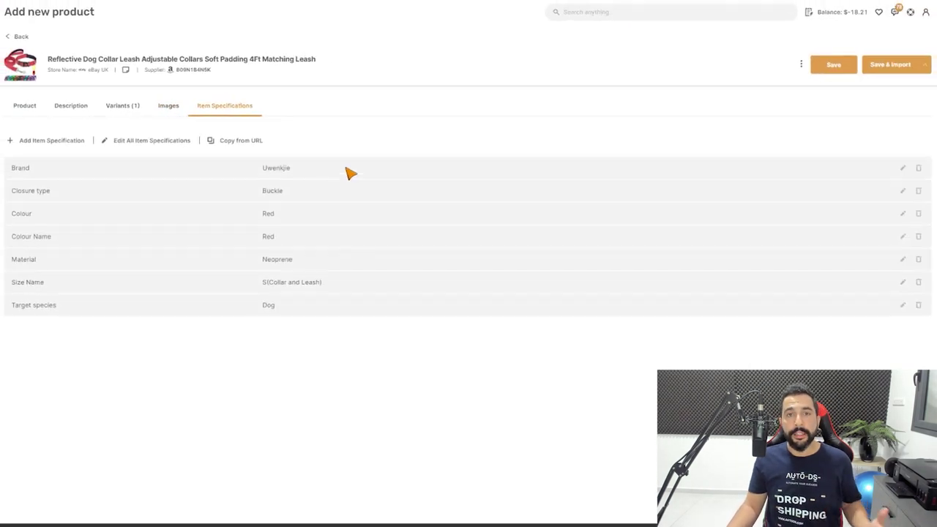
{"action": "double_click", "coordinate": [288, 170]}
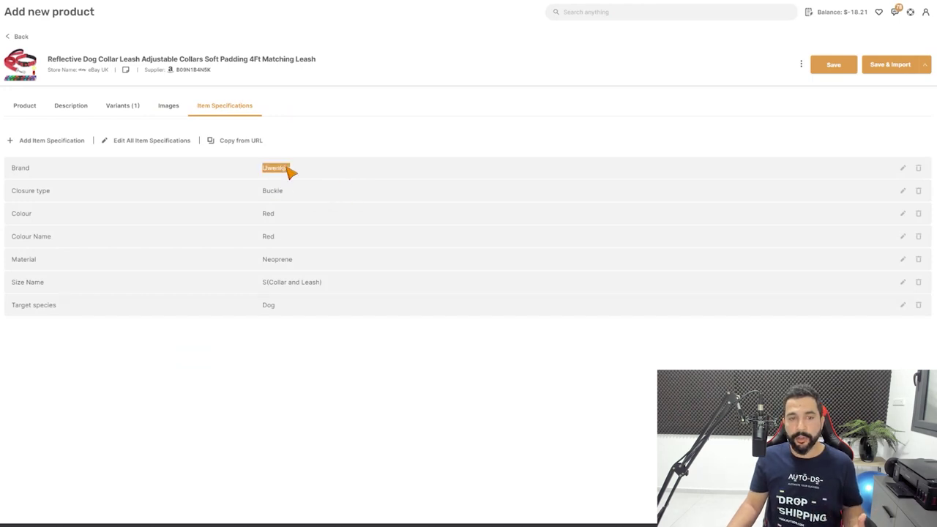
{"action": "left_click", "coordinate": [918, 172]}
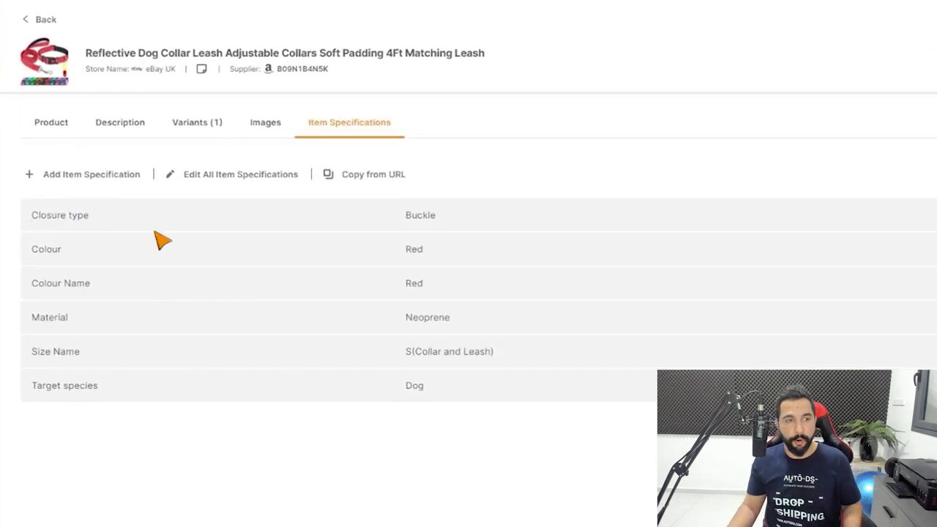
Add an item specification named "Type" with the description "Dog Collar"
{"action": "left_click", "coordinate": [114, 174]}
{"action": "left_click", "coordinate": [62, 220]}
{"action": "type", "text": "Type"}
{"action": "key", "text": "Tab"}
{"action": "type", "text": "Dog"}
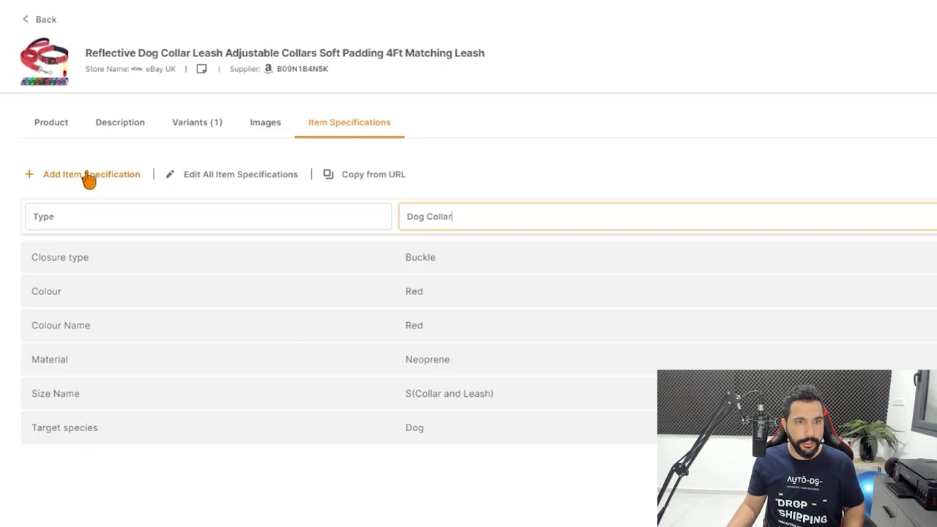
{"action": "key", "text": "Return"}
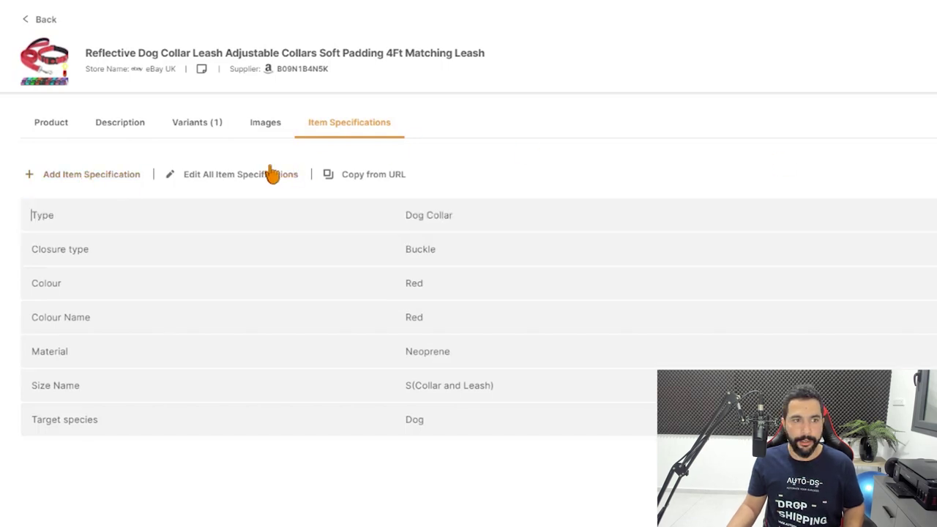
Add an item specification named "Dog Size" with the description "Small Medium Large"
{"action": "left_click", "coordinate": [94, 178]}
{"action": "type", "text": "Dog Siz"}
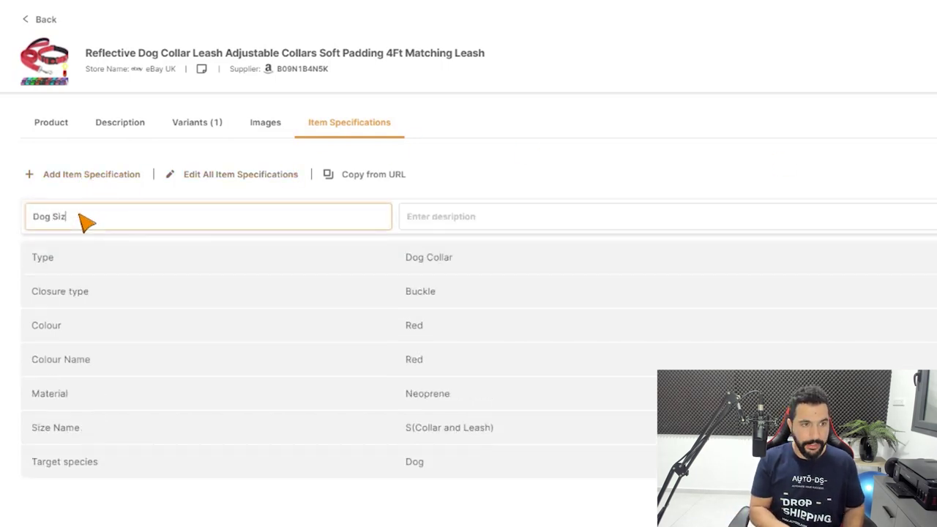
{"action": "type", "text": "Small M"}
{"action": "key", "text": "Menu"}
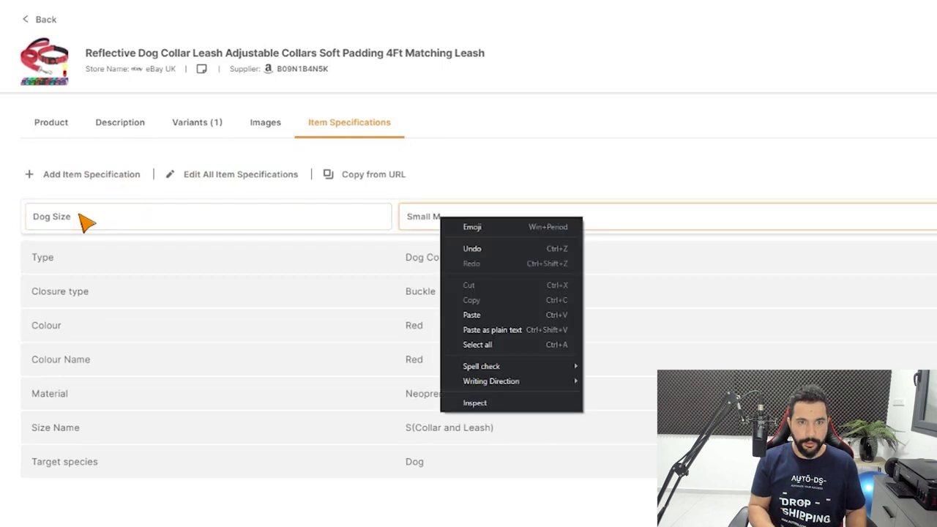
{"action": "key", "text": "Escape"}
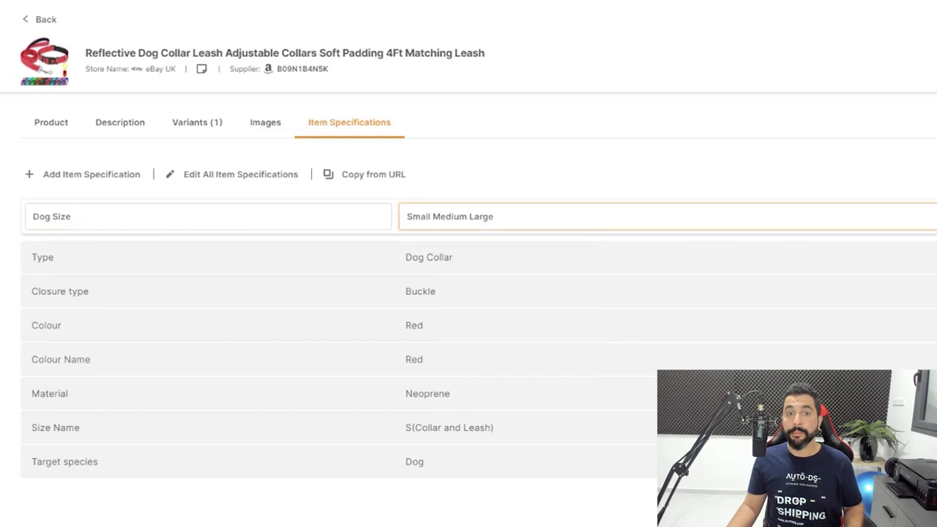
{"action": "key", "text": "Return"}
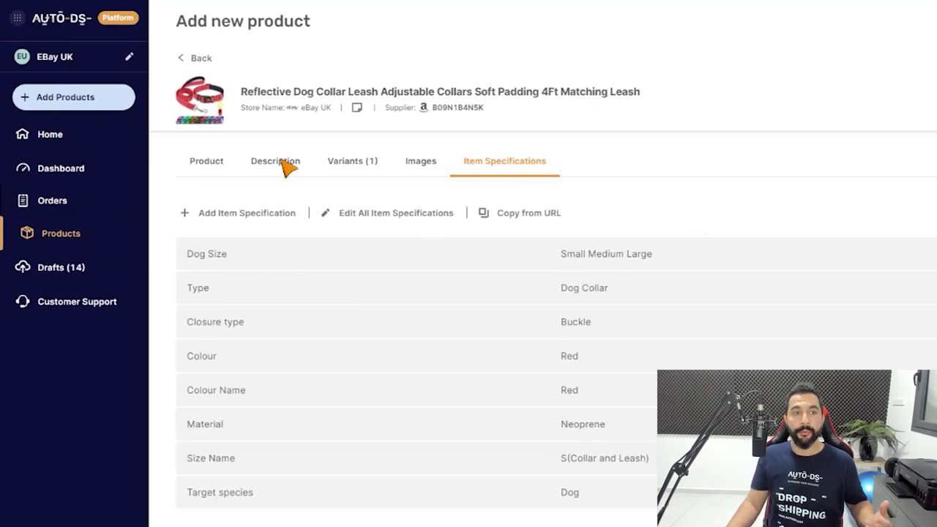
{"action": "left_click_drag", "start_coordinate": [240, 90], "coordinate": [594, 96]}
{"action": "left_click", "coordinate": [308, 104]}
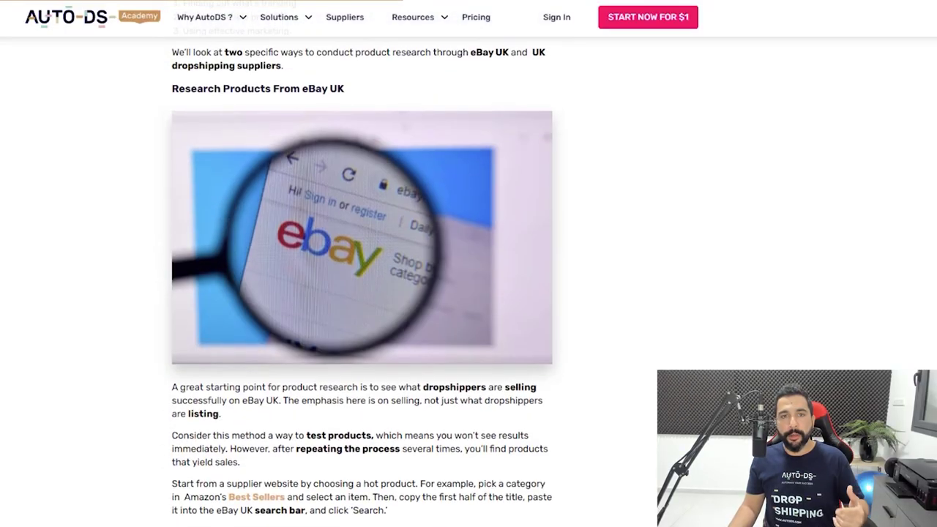
Read the AutoDS Academy article's section on researching eBay UK products, including the title search and the sold items filter
{"action": "scroll", "coordinate": [362, 278], "scroll_direction": "down", "scroll_amount": 5}
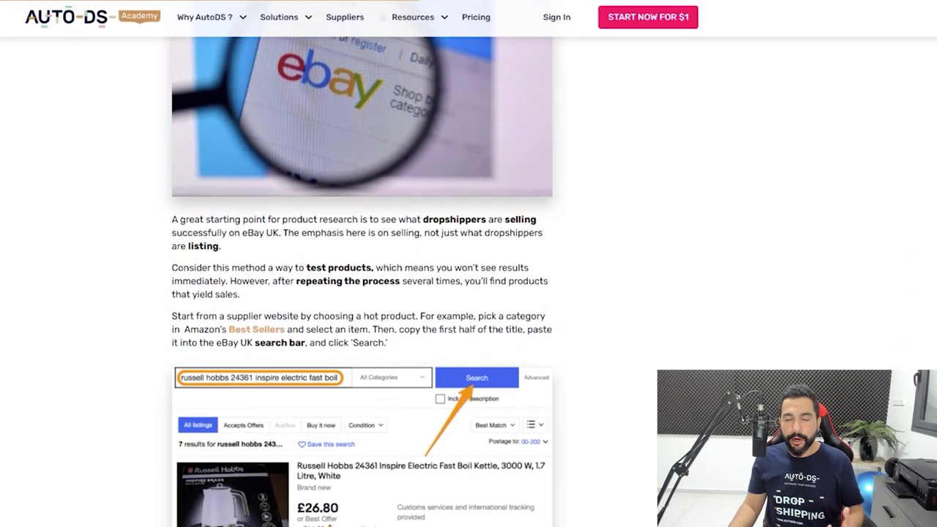
{"action": "scroll", "coordinate": [319, 424], "scroll_direction": "down", "scroll_amount": 5}
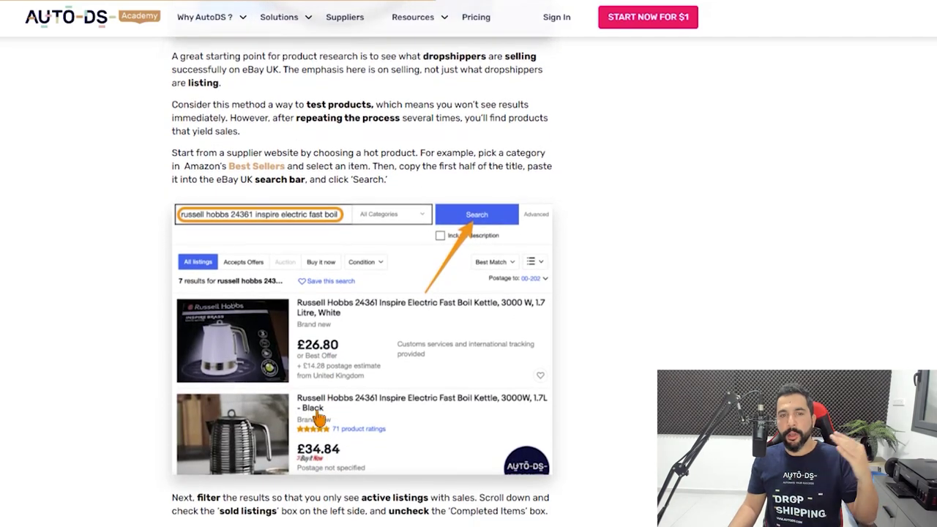
{"action": "scroll", "coordinate": [319, 424], "scroll_direction": "down", "scroll_amount": 3}
{"action": "scroll", "coordinate": [249, 219], "scroll_direction": "up", "scroll_amount": 2}
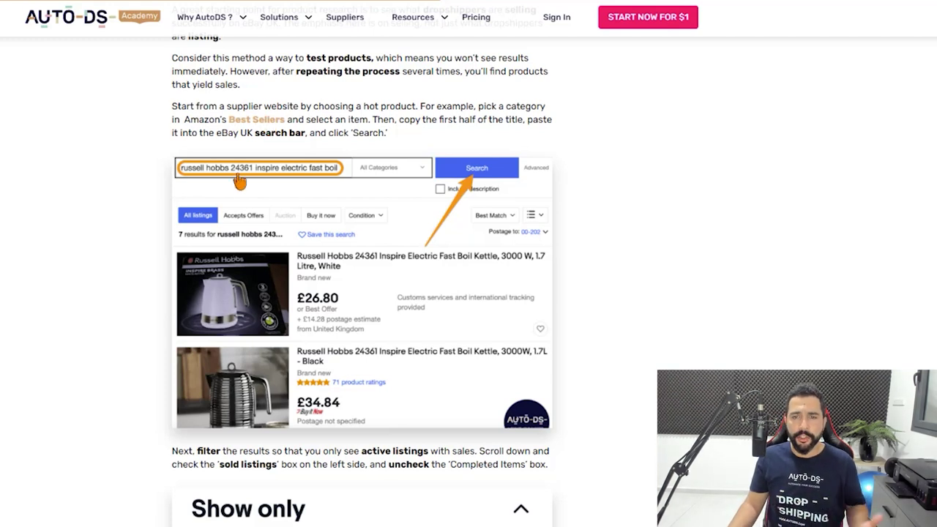
{"action": "scroll", "coordinate": [468, 199], "scroll_direction": "down", "scroll_amount": 3}
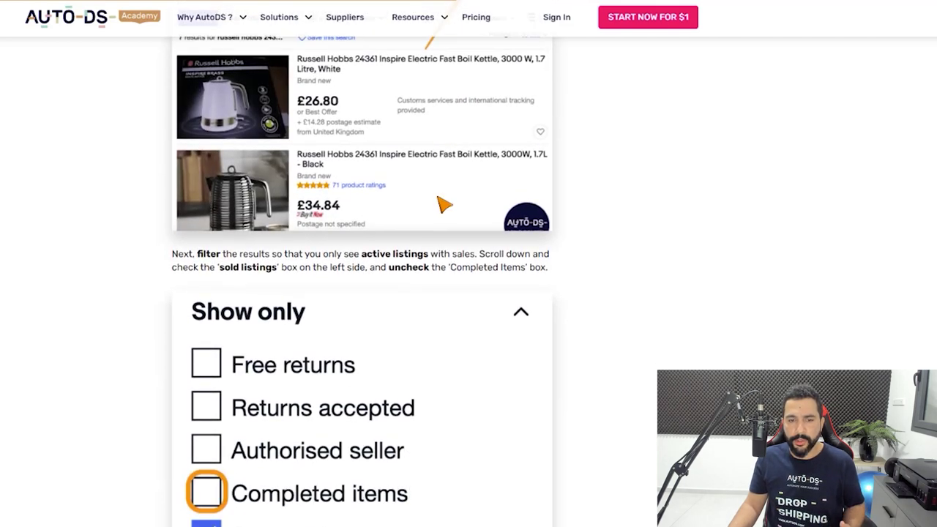
{"action": "scroll", "coordinate": [391, 278], "scroll_direction": "down", "scroll_amount": 1}
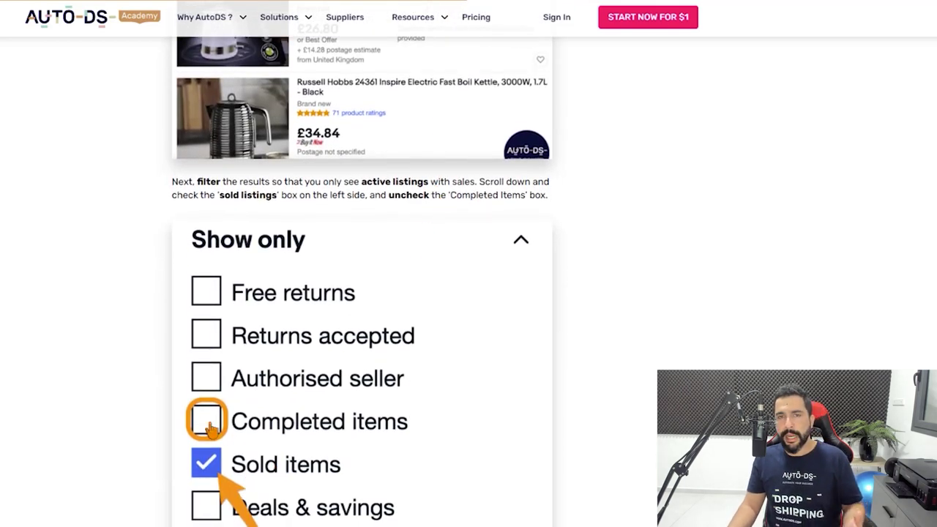
{"action": "scroll", "coordinate": [204, 421], "scroll_direction": "down", "scroll_amount": 5}
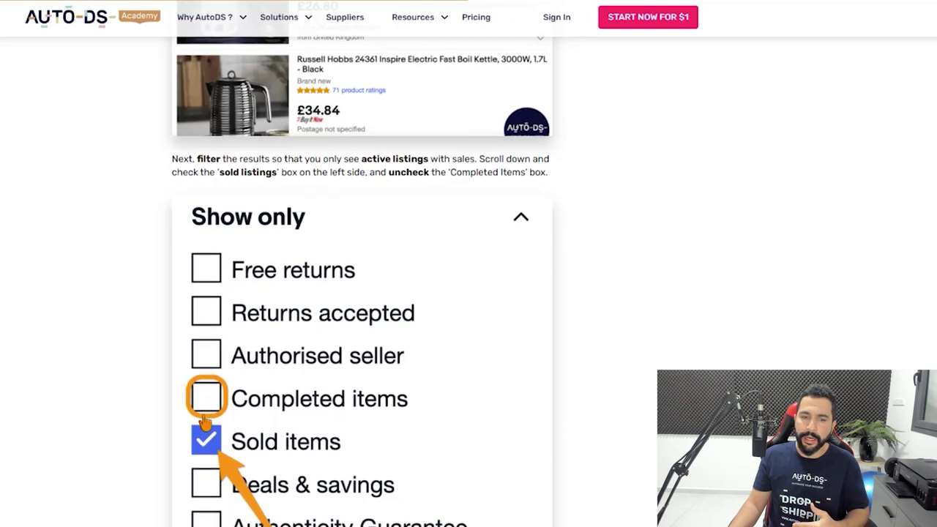
{"action": "scroll", "coordinate": [204, 421], "scroll_direction": "up", "scroll_amount": 3}
{"action": "scroll", "coordinate": [204, 422], "scroll_direction": "up", "scroll_amount": 2}
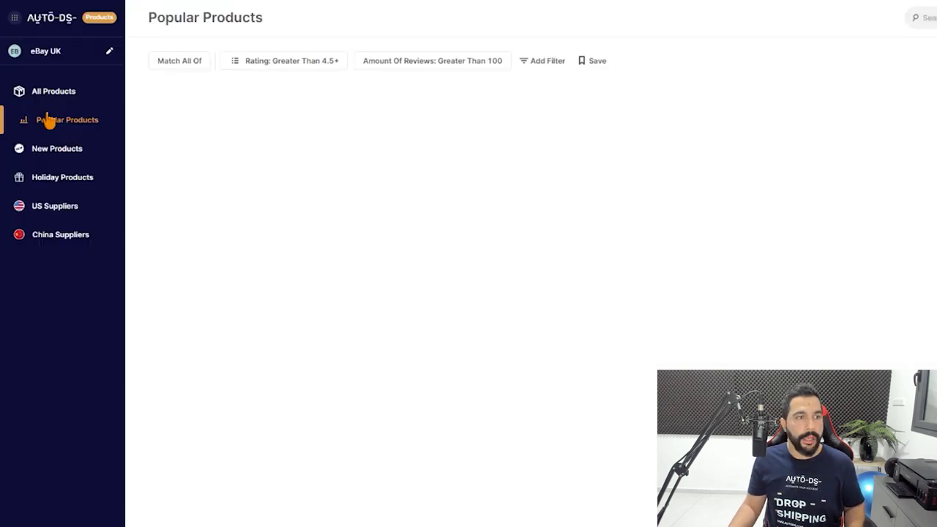
Browse the New Products and Holiday Products collections, examining the holiday items' costs, retail prices and shipping times
{"action": "left_click", "coordinate": [74, 150]}
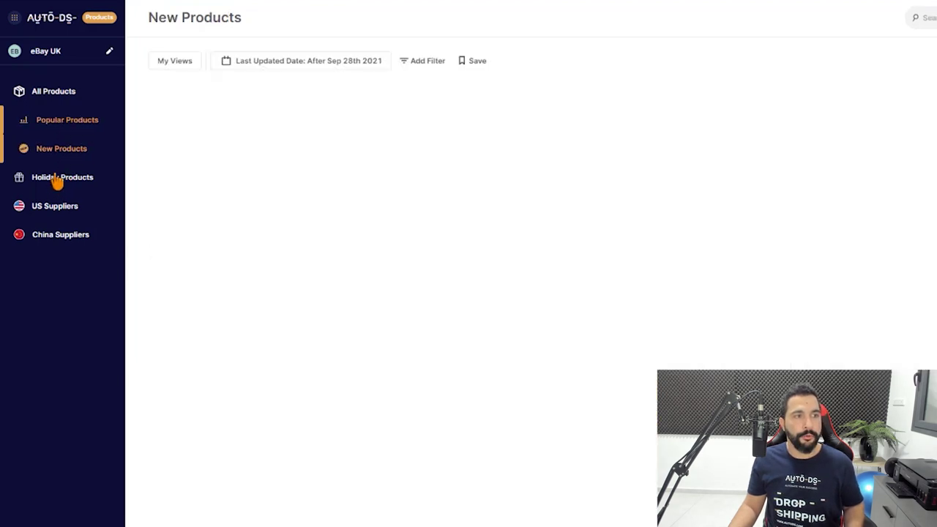
{"action": "left_click", "coordinate": [63, 179]}
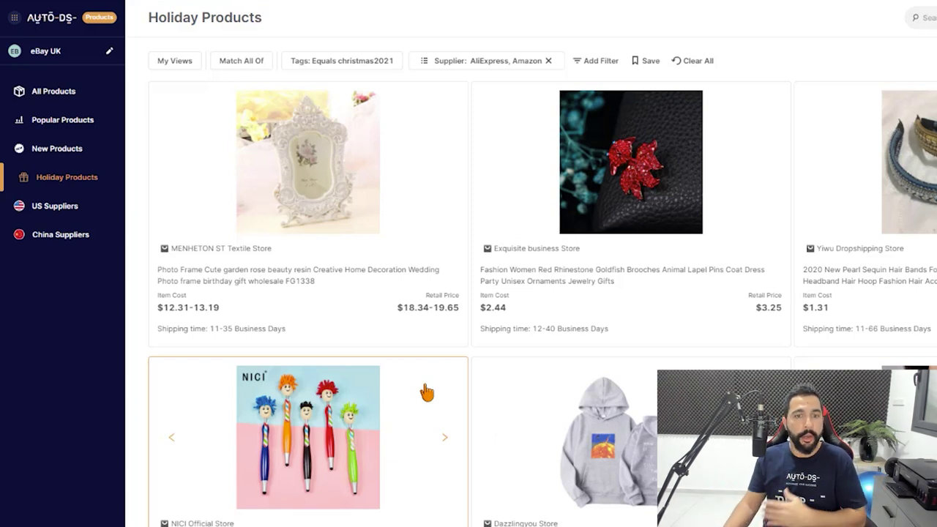
{"action": "scroll", "coordinate": [878, 347], "scroll_direction": "down", "scroll_amount": 3}
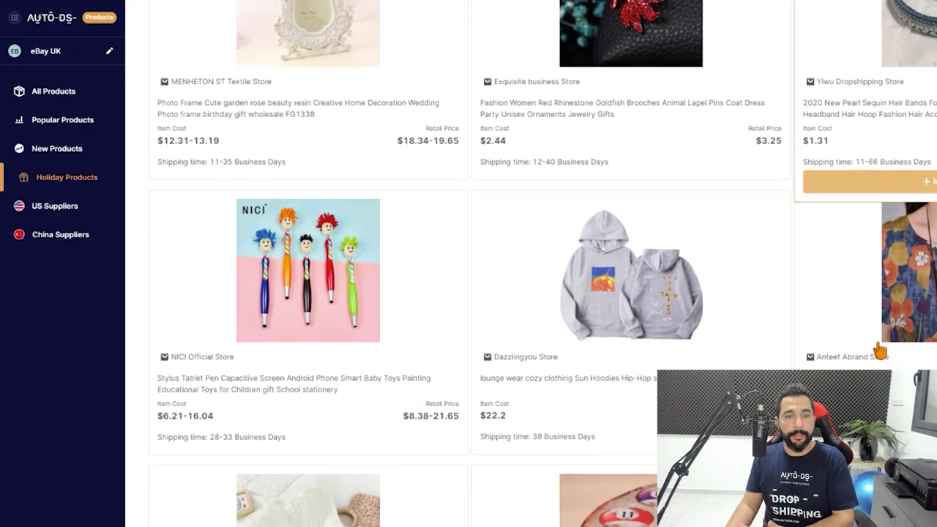
{"action": "scroll", "coordinate": [879, 351], "scroll_direction": "down", "scroll_amount": 5}
{"action": "scroll", "coordinate": [878, 351], "scroll_direction": "down", "scroll_amount": 4}
{"action": "scroll", "coordinate": [881, 351], "scroll_direction": "down", "scroll_amount": 7}
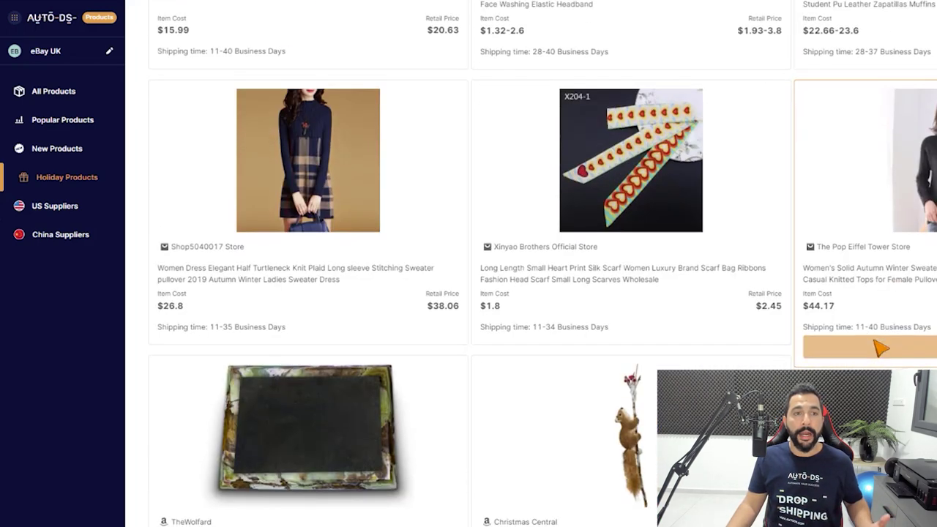
{"action": "mouse_move", "coordinate": [585, 219]}
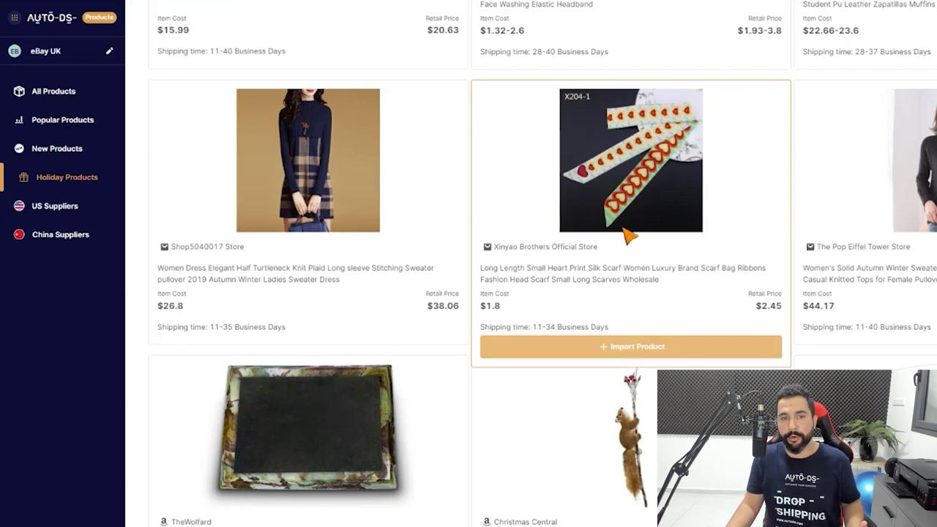
{"action": "mouse_move", "coordinate": [628, 199]}
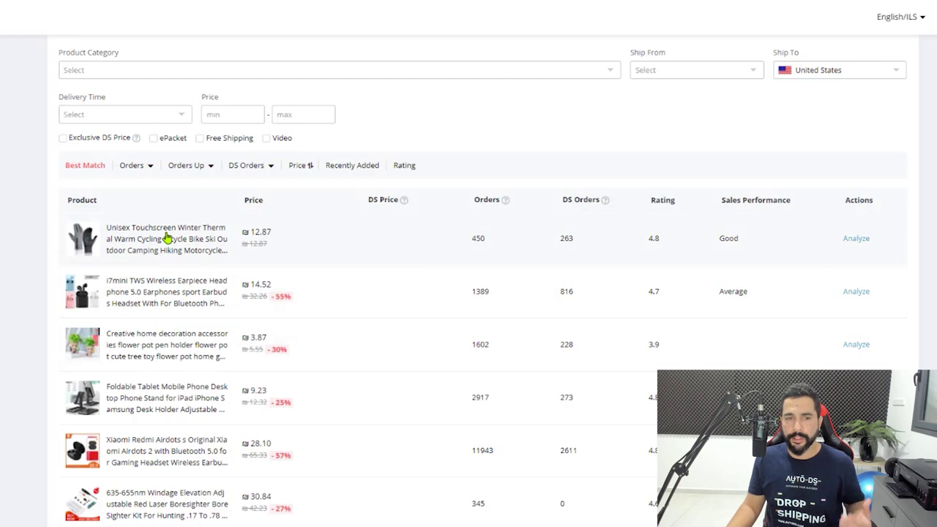
Look through the supplier's best-match product list, examining orders, DS orders, ratings and sales performance
{"action": "key", "text": "ctrl+plus"}
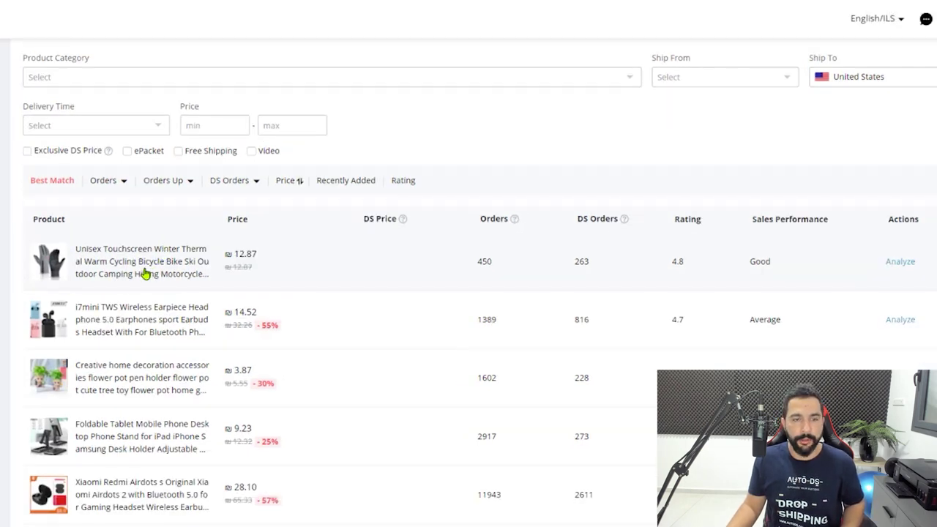
{"action": "scroll", "coordinate": [110, 276], "scroll_direction": "down", "scroll_amount": 2}
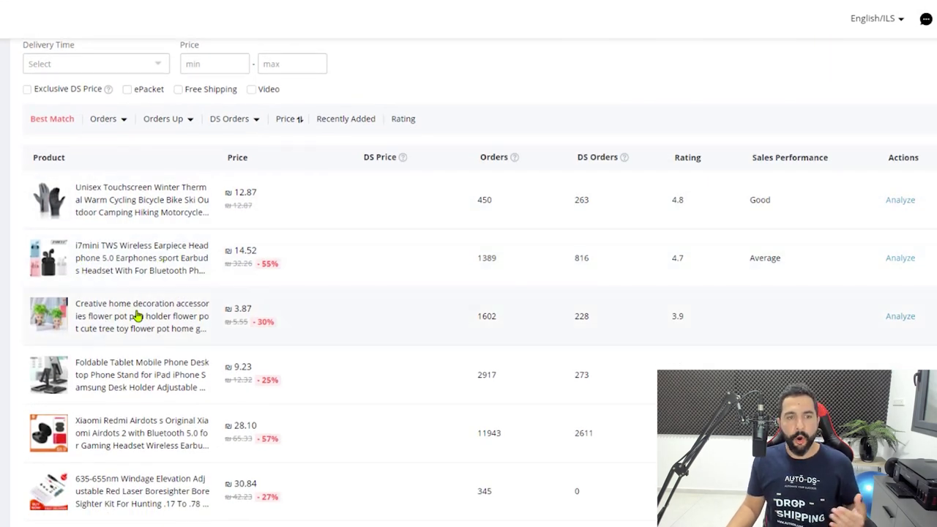
{"action": "scroll", "coordinate": [178, 324], "scroll_direction": "down", "scroll_amount": 2}
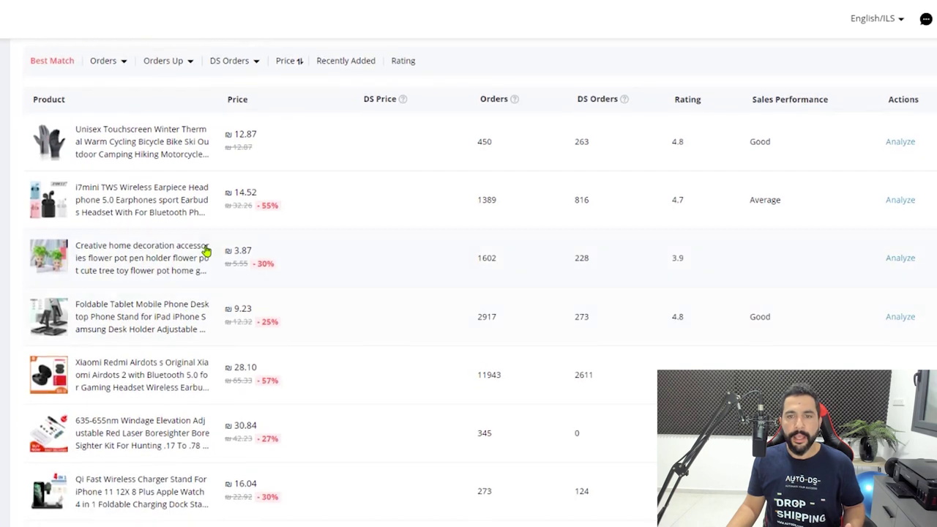
Examine the sales volume history of the unisex touchscreen winter gloves and look through the remaining best-match products
{"action": "scroll", "coordinate": [434, 191], "scroll_direction": "up", "scroll_amount": 1}
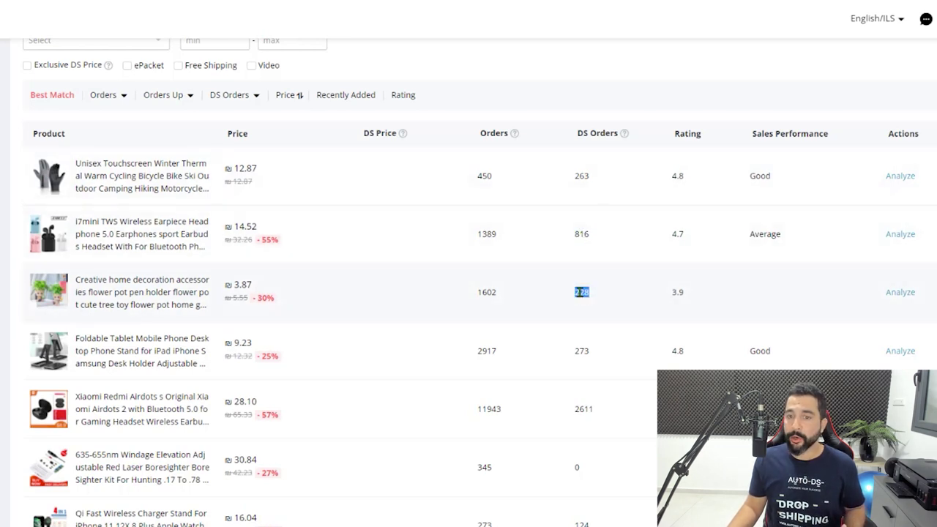
{"action": "double_click", "coordinate": [484, 292]}
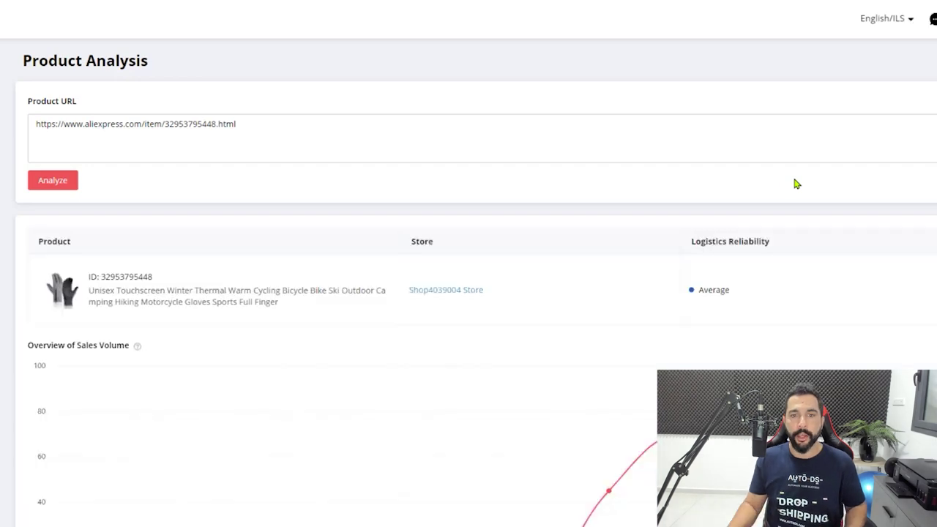
{"action": "scroll", "coordinate": [522, 437], "scroll_direction": "down", "scroll_amount": 3}
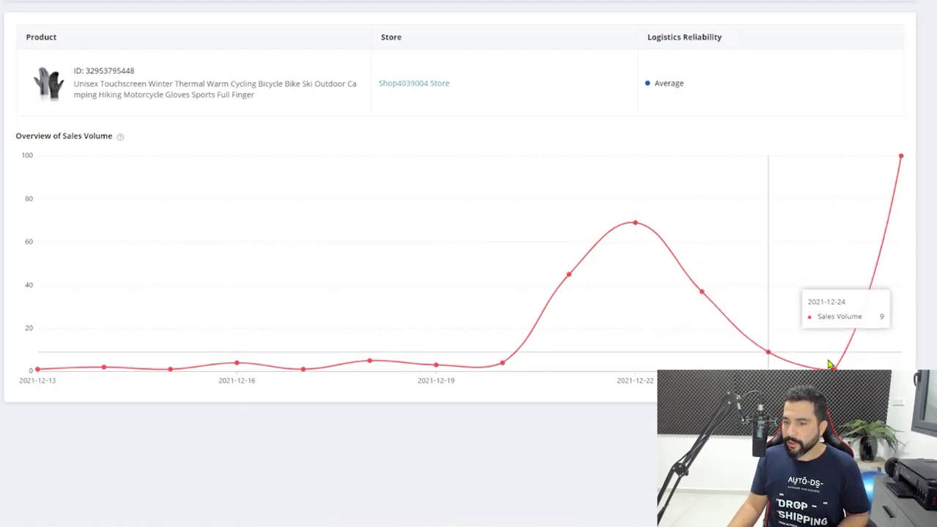
{"action": "mouse_move", "coordinate": [902, 168]}
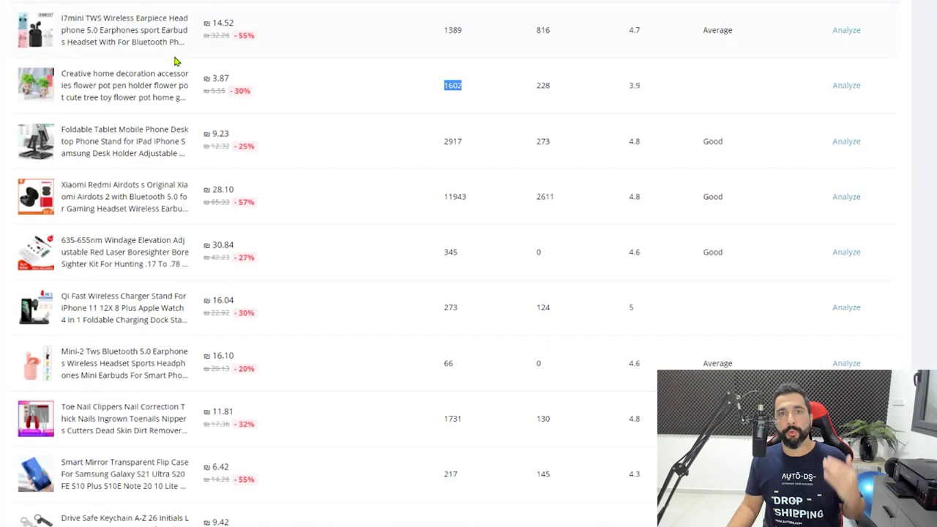
{"action": "scroll", "coordinate": [202, 76], "scroll_direction": "down", "scroll_amount": 3}
{"action": "scroll", "coordinate": [202, 75], "scroll_direction": "down", "scroll_amount": 4}
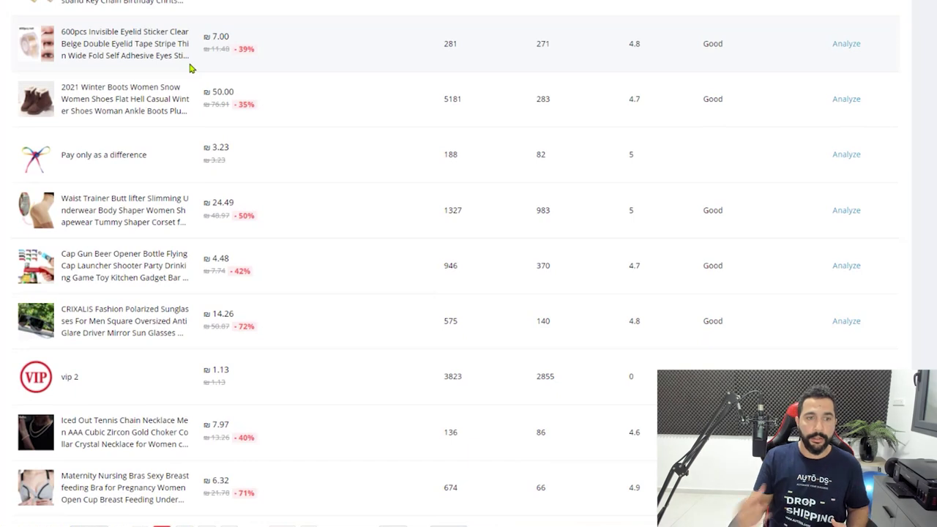
{"action": "scroll", "coordinate": [187, 68], "scroll_direction": "down", "scroll_amount": 1}
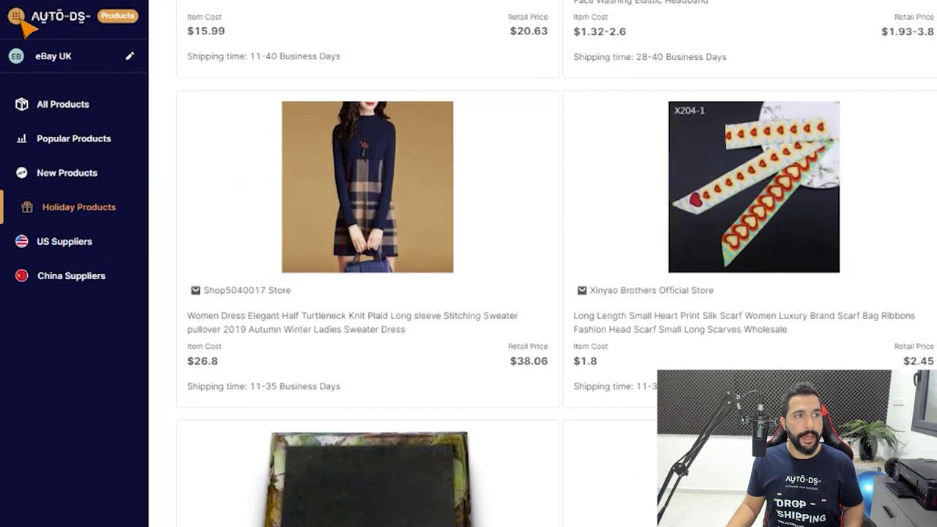
Switch from Product Research to the AutoDS platform and open the AutoDS Finder for adding products to eBay UK
{"action": "left_click", "coordinate": [41, 13]}
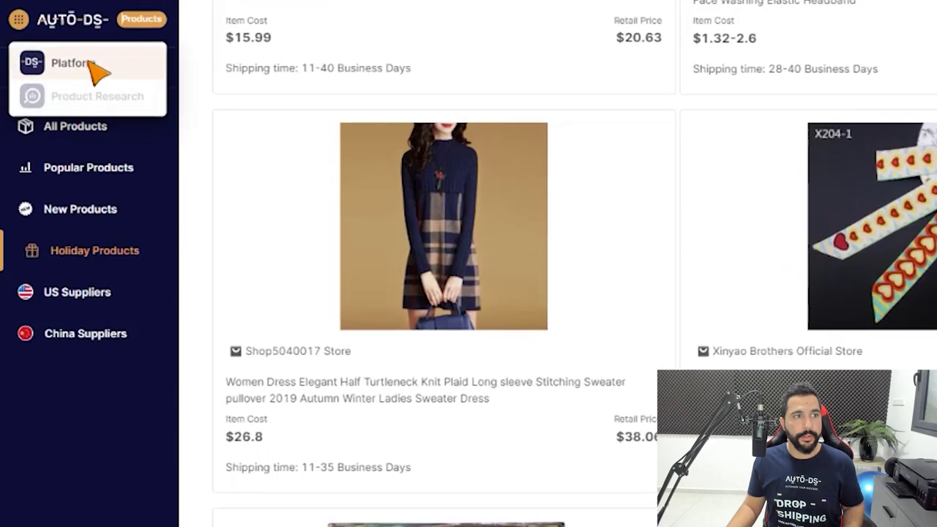
{"action": "left_click", "coordinate": [76, 65]}
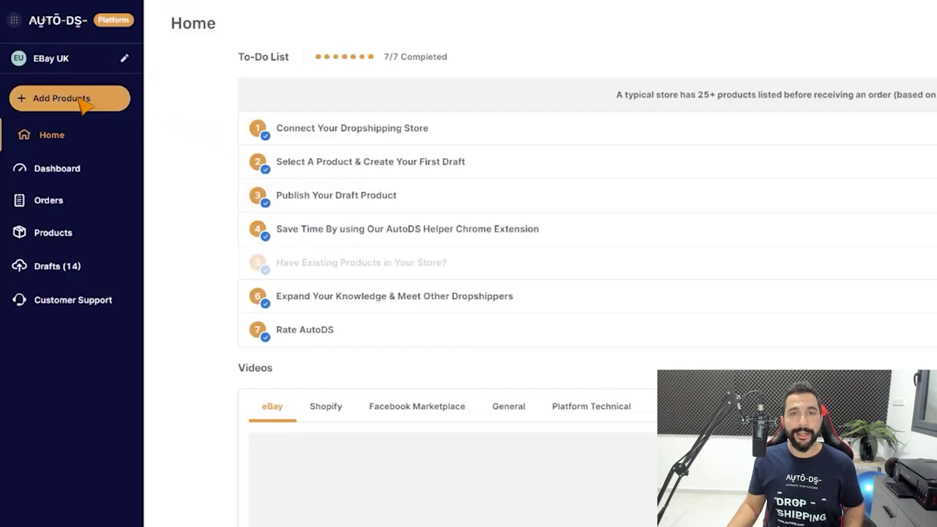
{"action": "left_click", "coordinate": [74, 110]}
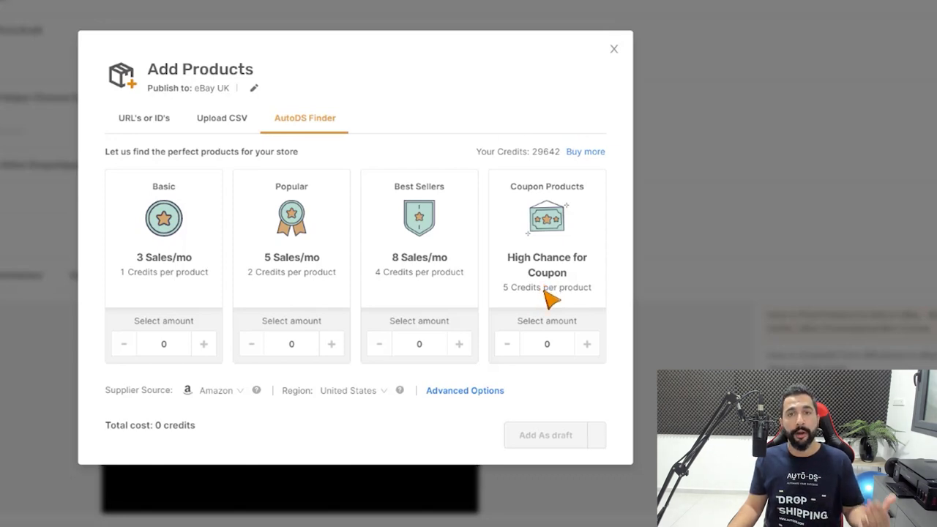
Set the Finder amounts to 20 Best Sellers and 10 Coupon Products with the Amazon United States source
{"action": "left_click", "coordinate": [466, 336]}
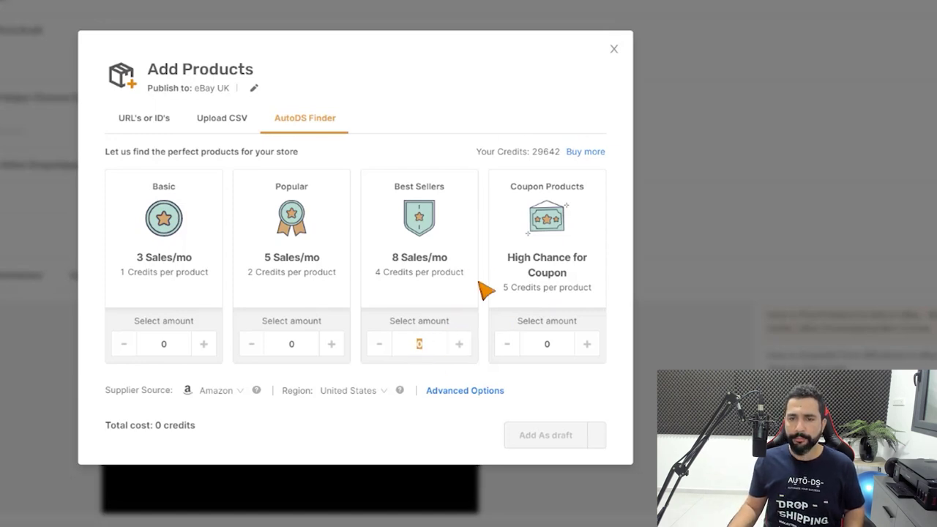
{"action": "type", "text": "20"}
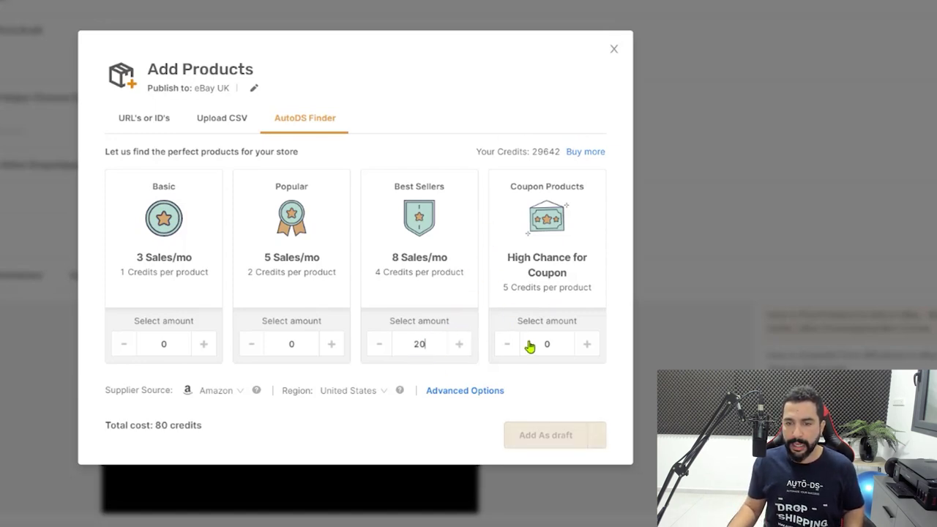
{"action": "left_click", "coordinate": [569, 335]}
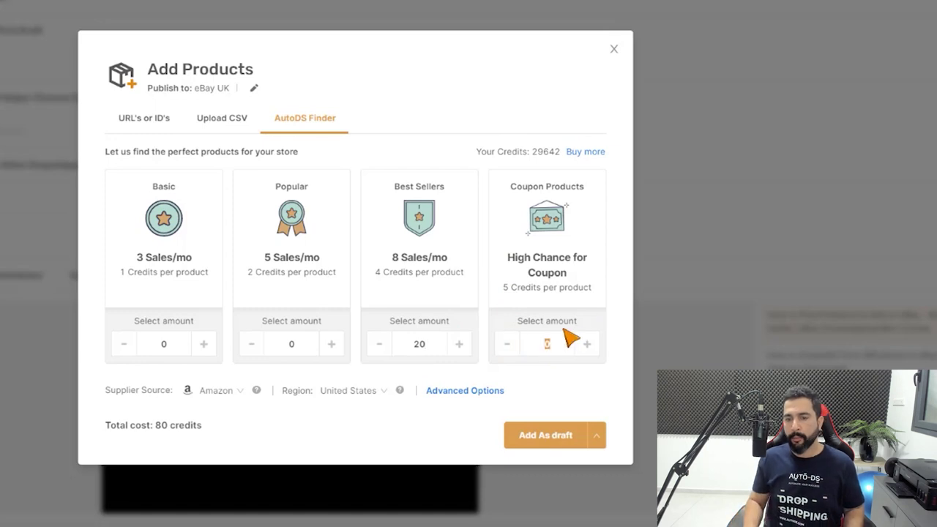
{"action": "type", "text": "10"}
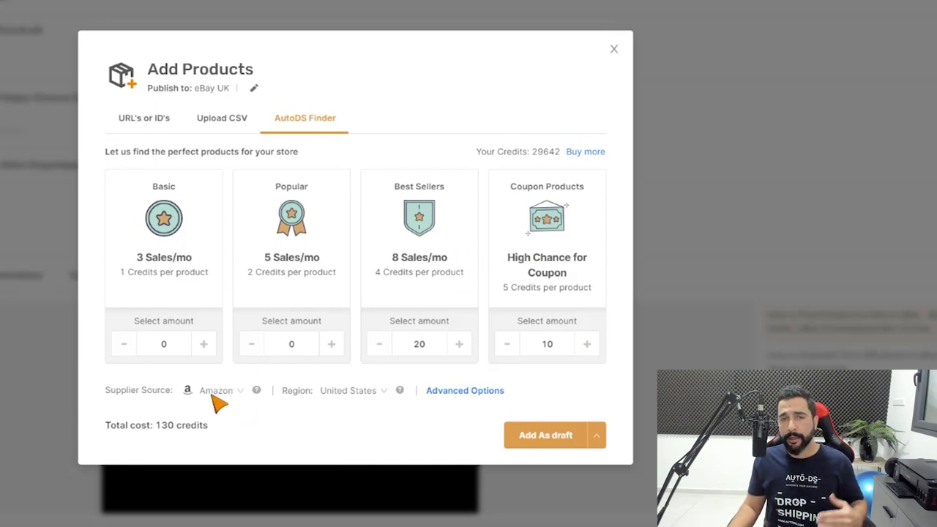
Set the Finder's region to United Kingdom and request 20 Best Sellers and 10 Coupon Products
{"action": "left_click", "coordinate": [384, 396]}
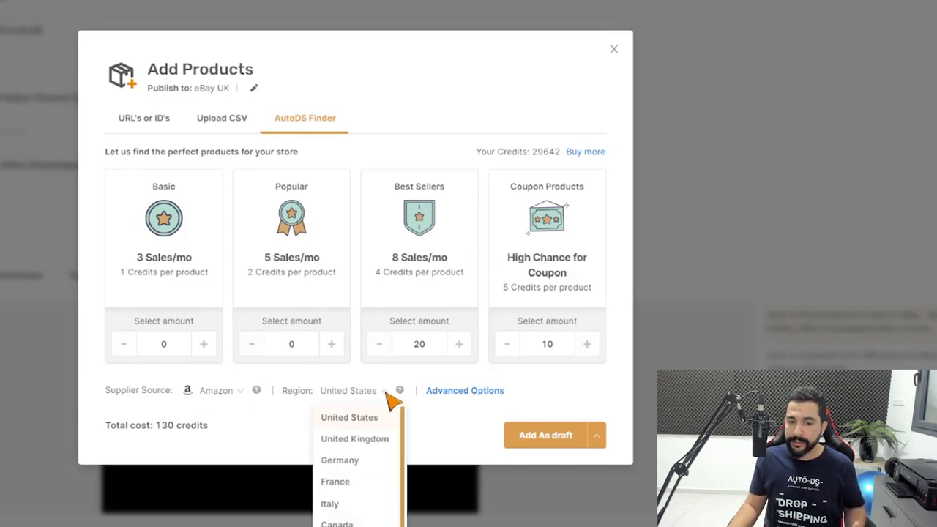
{"action": "left_click", "coordinate": [355, 436]}
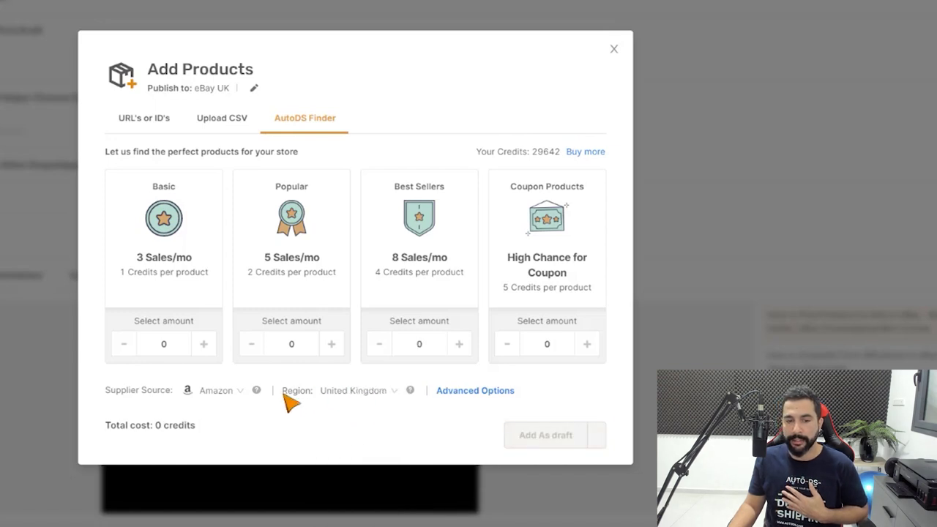
{"action": "type", "text": "20"}
{"action": "left_click", "coordinate": [540, 350]}
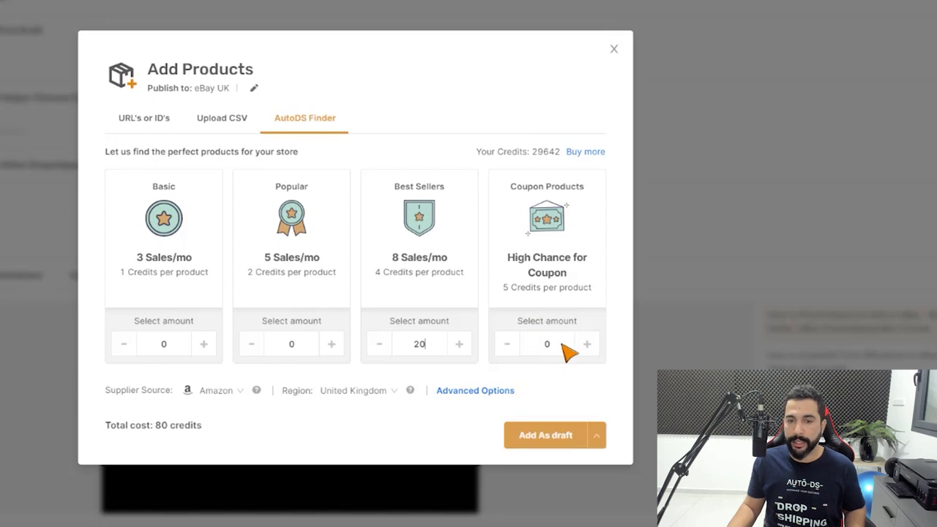
{"action": "type", "text": "10"}
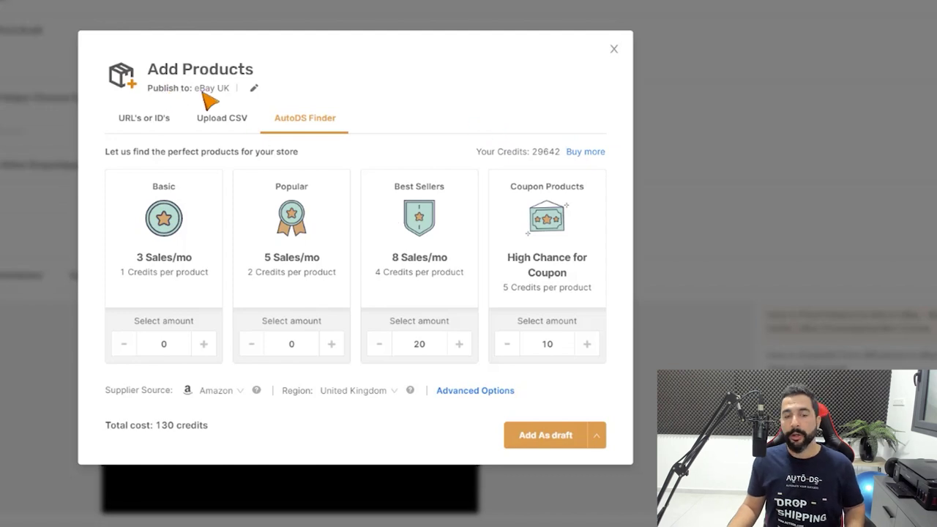
Choose recurring publishing for the requested products and continue to its import settings
{"action": "left_click", "coordinate": [595, 437]}
{"action": "left_click", "coordinate": [595, 438]}
{"action": "left_click", "coordinate": [597, 437]}
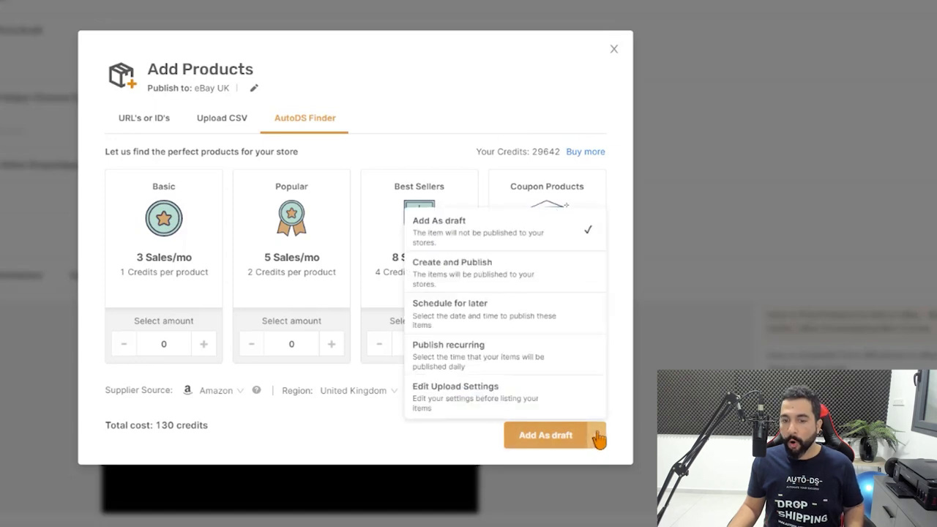
{"action": "left_click", "coordinate": [468, 358]}
{"action": "left_click", "coordinate": [506, 436]}
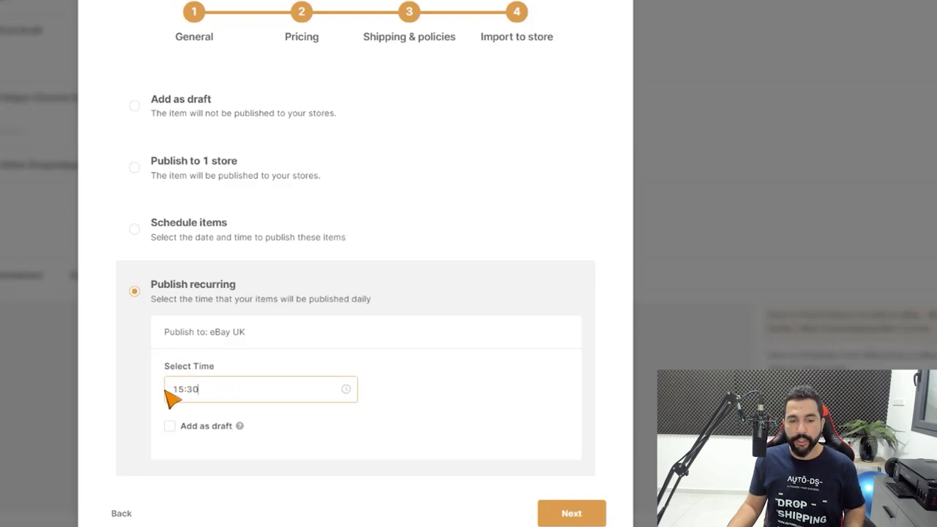
Submit the recurring upload at 15:30 daily with items added as drafts, and view the recurring uploads list
{"action": "left_click", "coordinate": [217, 391]}
{"action": "left_click", "coordinate": [337, 304]}
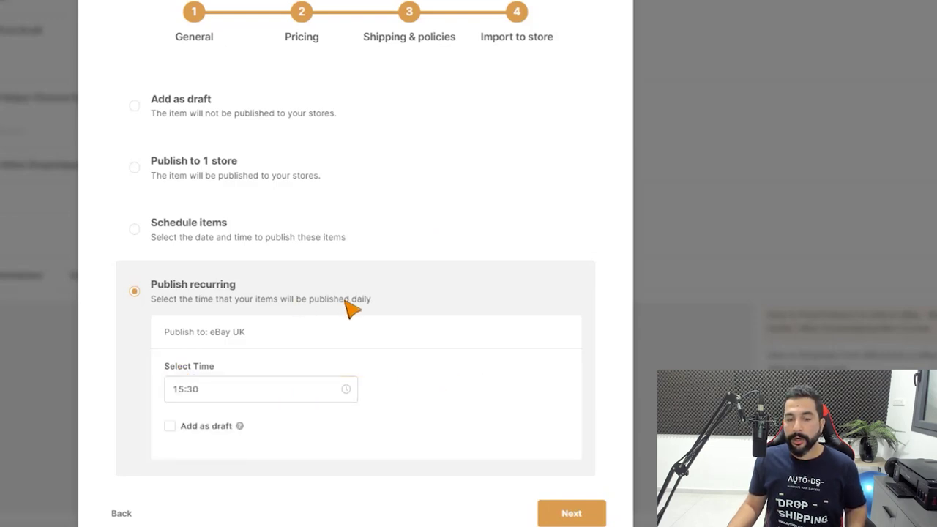
{"action": "left_click_drag", "start_coordinate": [352, 301], "coordinate": [376, 334]}
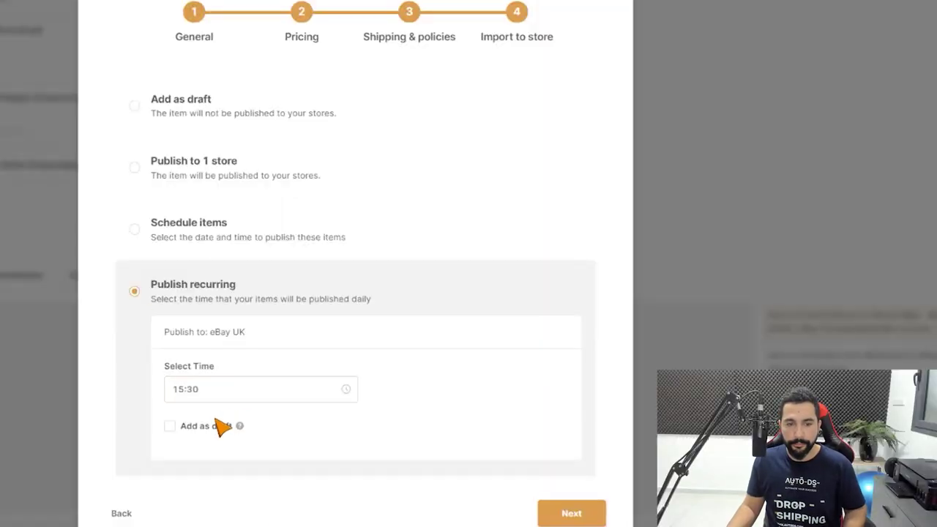
{"action": "left_click", "coordinate": [196, 430]}
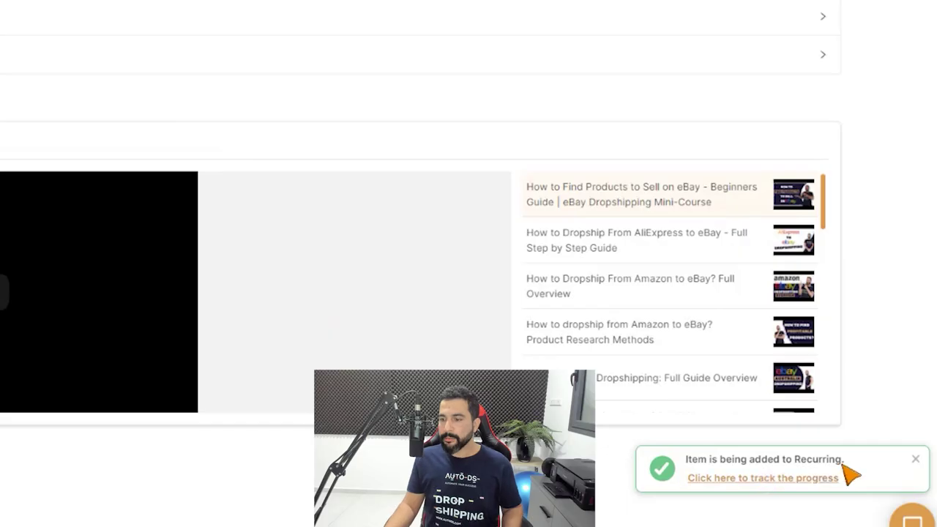
{"action": "left_click", "coordinate": [758, 482]}
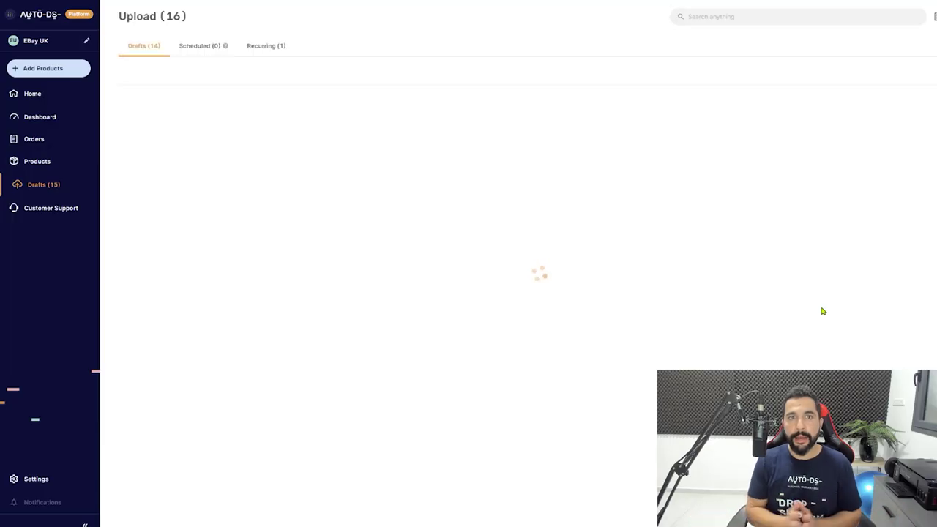
{"action": "left_click", "coordinate": [249, 50]}
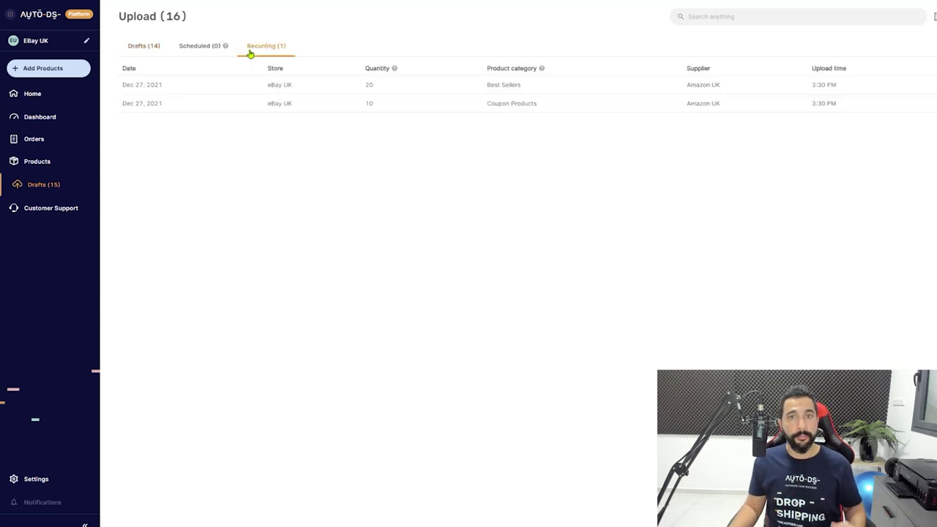
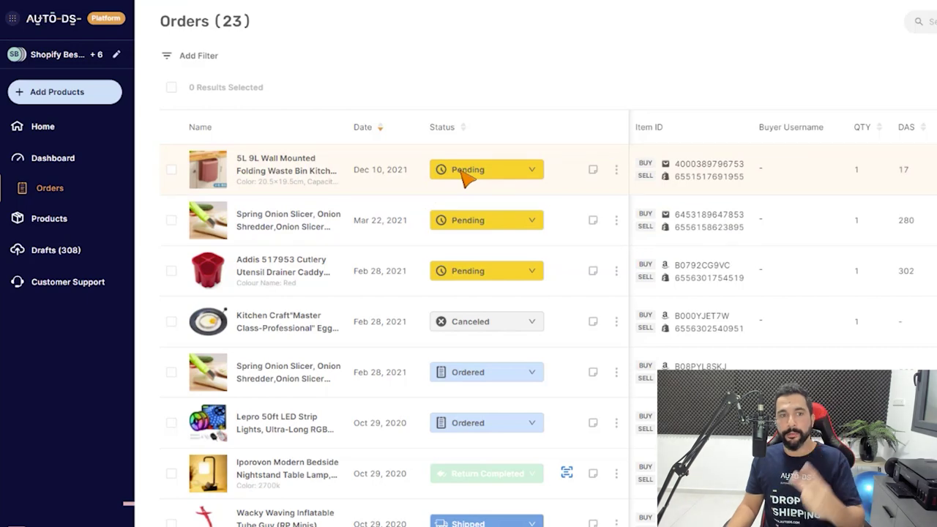
Send the pending order for the wall mounted folding waste bin to Auto Order
{"action": "left_click", "coordinate": [395, 128]}
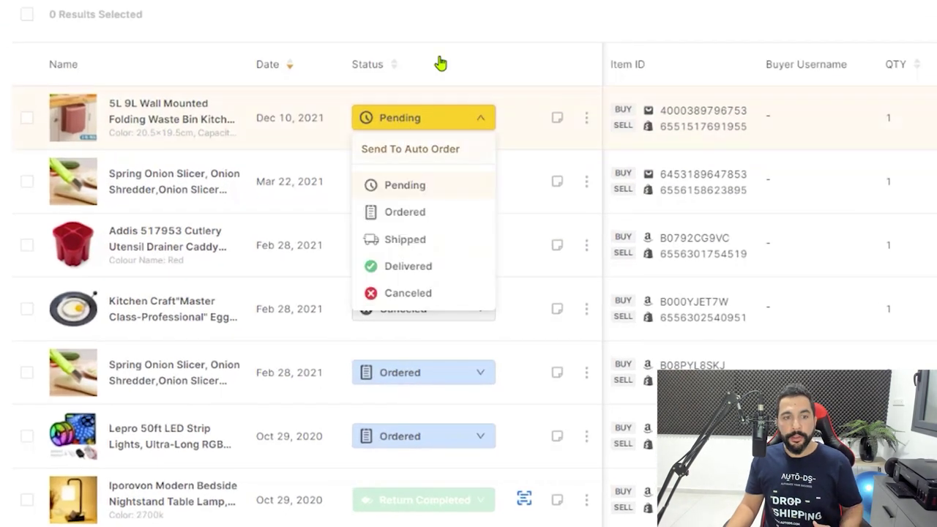
{"action": "left_click", "coordinate": [437, 118]}
{"action": "left_click", "coordinate": [424, 125]}
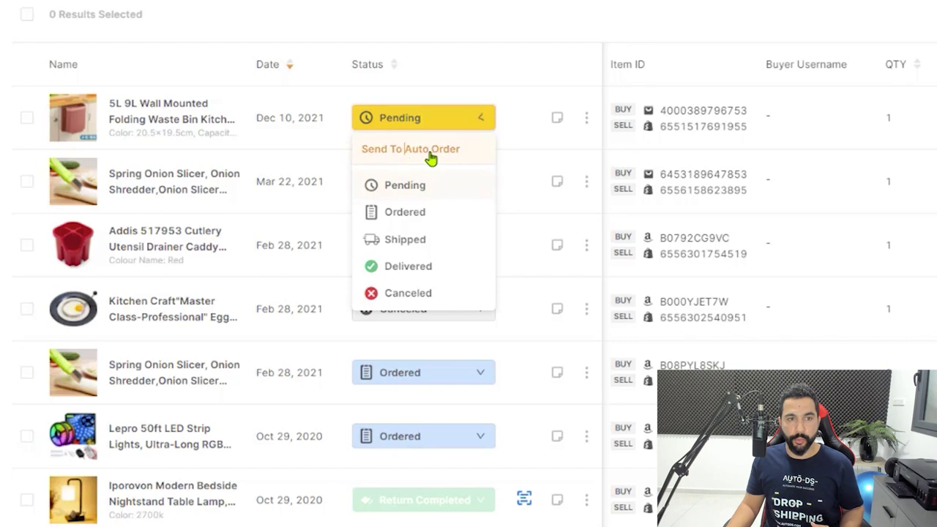
{"action": "left_click", "coordinate": [429, 151]}
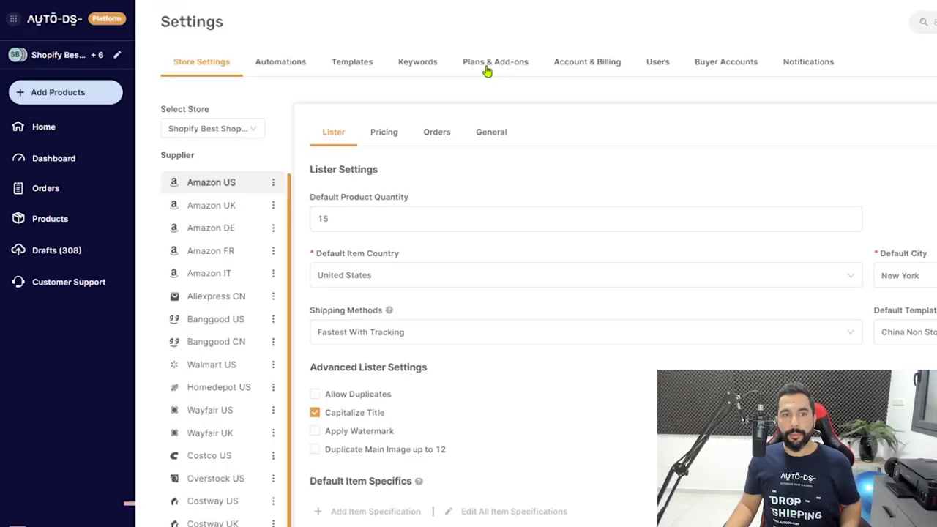
Show the Amazon UK supplier settings for the EBay UK store
{"action": "left_click", "coordinate": [212, 211]}
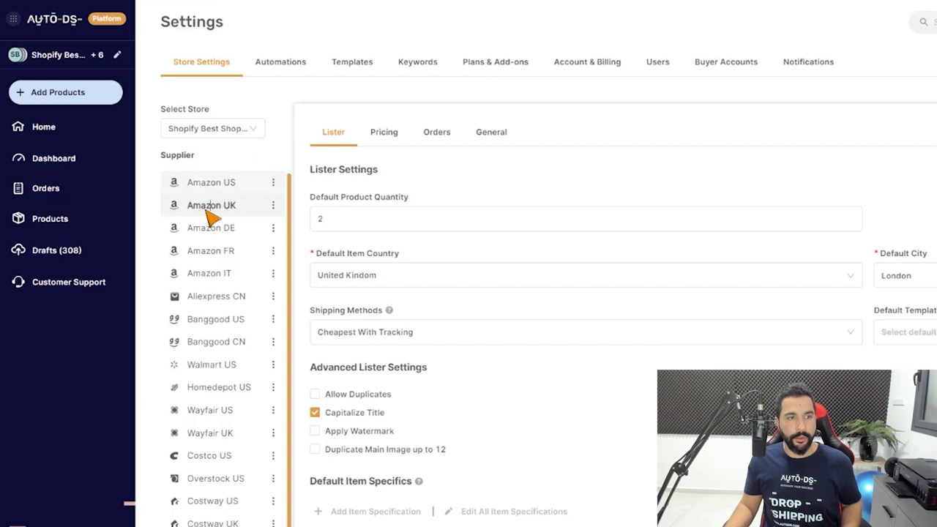
{"action": "left_click", "coordinate": [220, 132]}
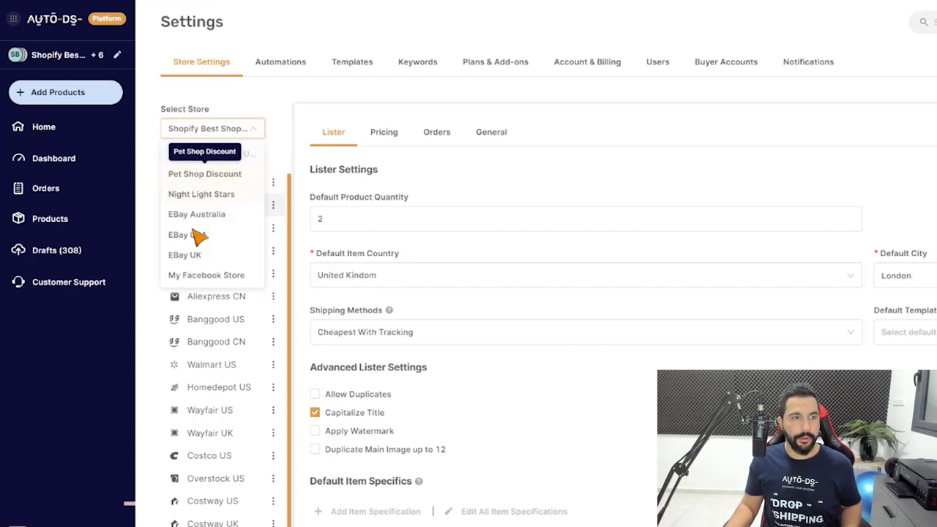
{"action": "left_click", "coordinate": [192, 255]}
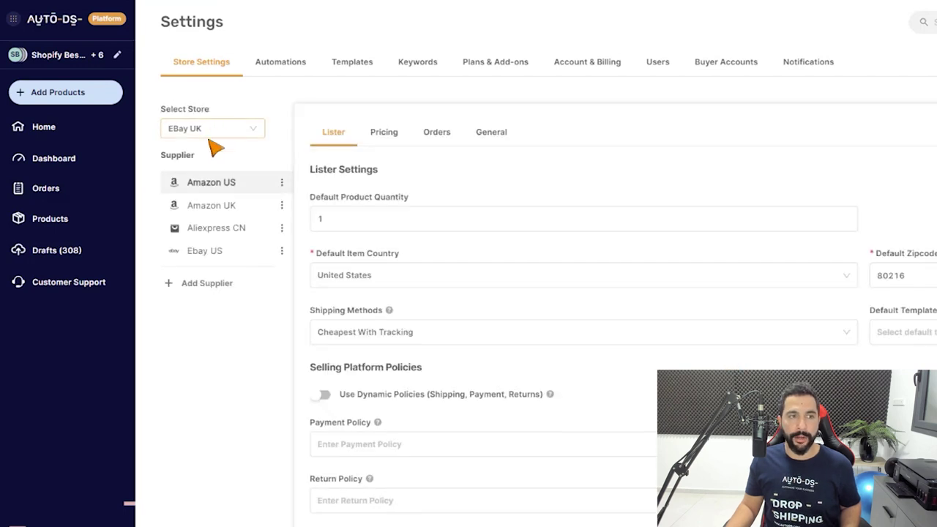
{"action": "left_click", "coordinate": [213, 215]}
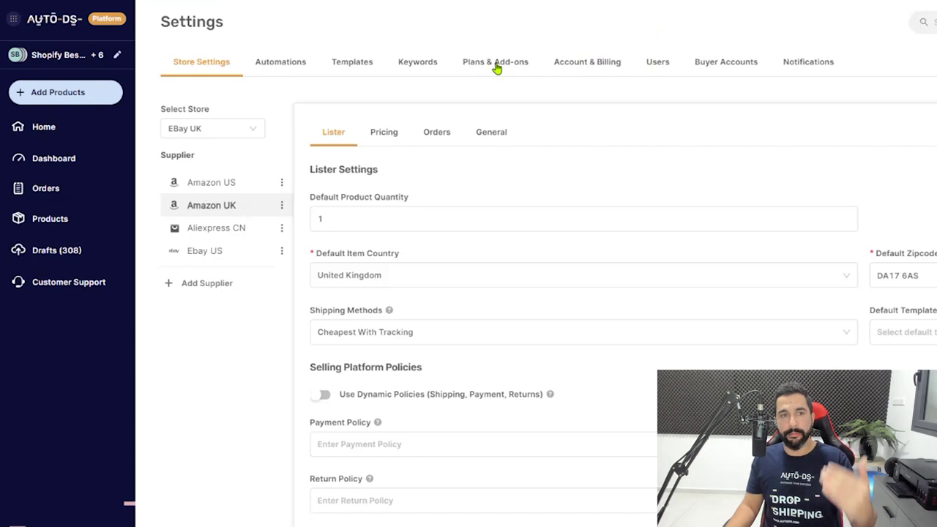
Enable automatic orders for the Amazon UK supplier and open the tracking conversion options
{"action": "left_click", "coordinate": [433, 135]}
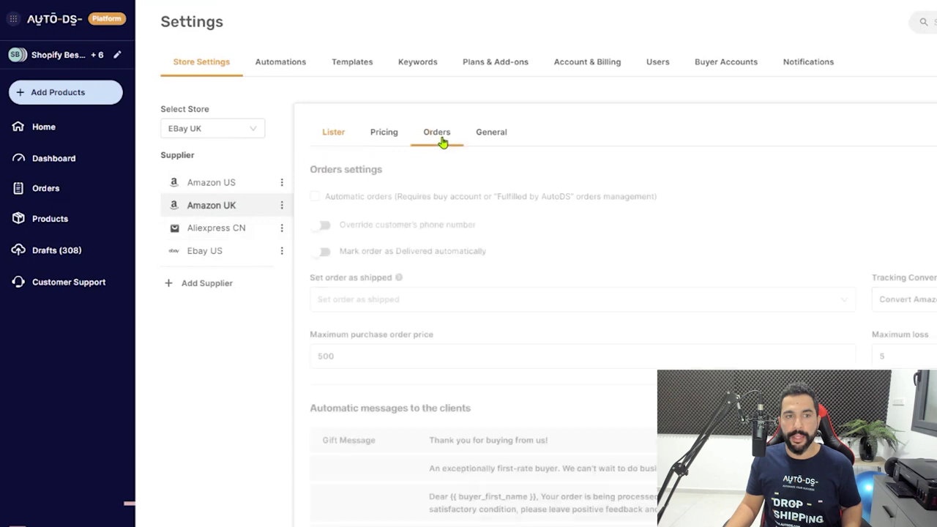
{"action": "left_click", "coordinate": [367, 199]}
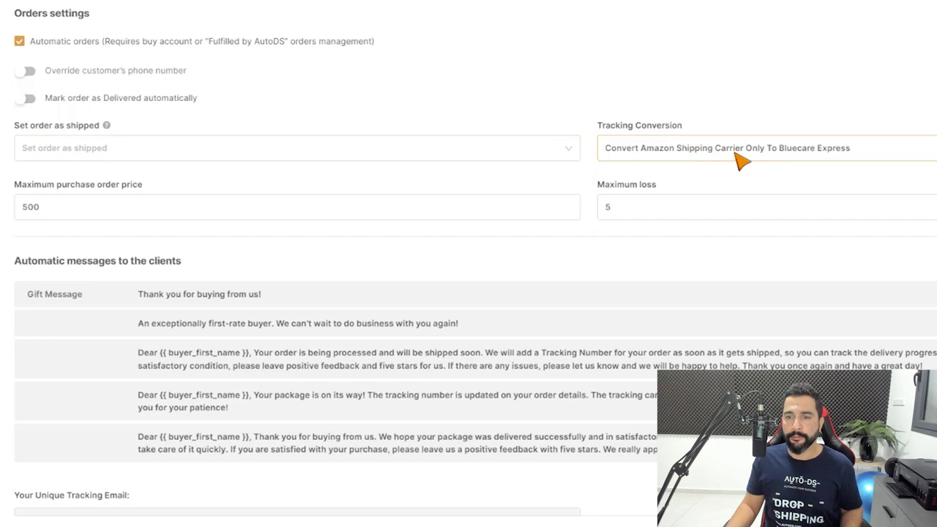
{"action": "left_click", "coordinate": [753, 161]}
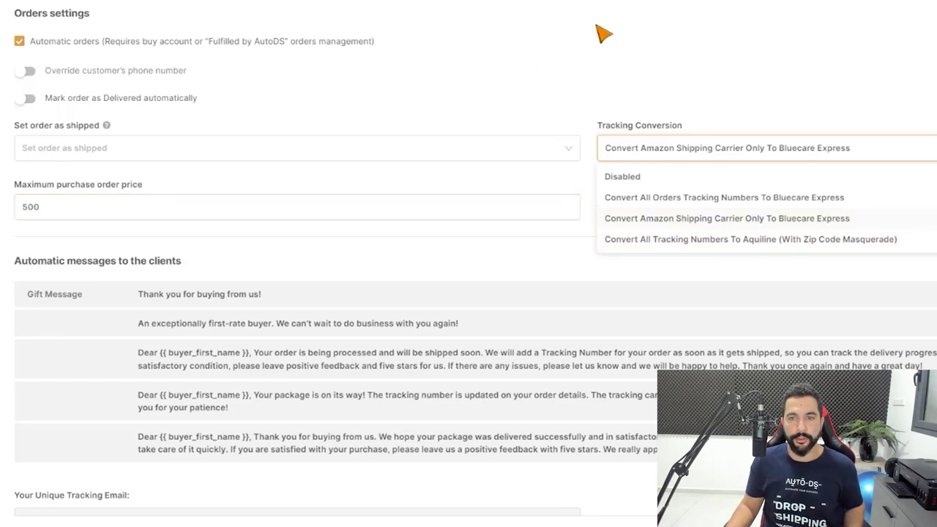
Close the tracking conversion options and review the automatic client messages, including the body and insertable fields of the "Your order in progress" message
{"action": "left_click", "coordinate": [686, 67]}
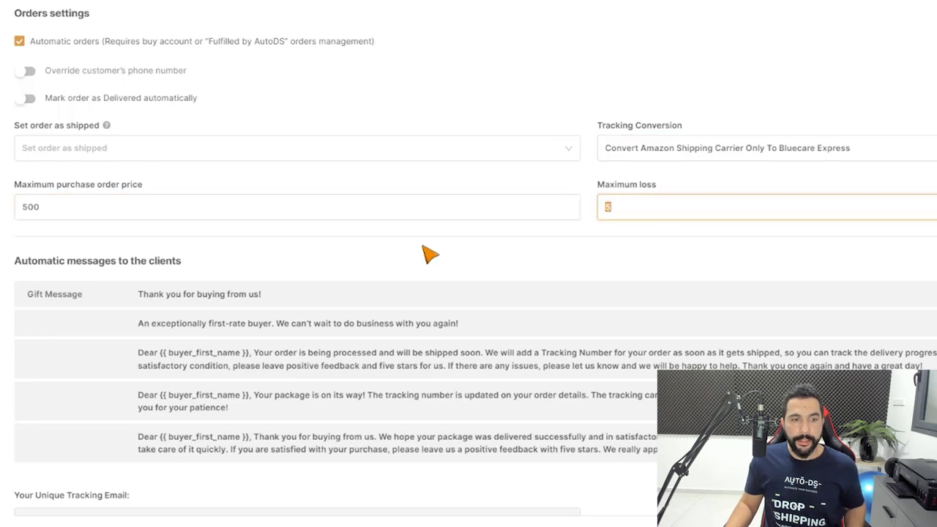
{"action": "scroll", "coordinate": [322, 292], "scroll_direction": "down", "scroll_amount": 1}
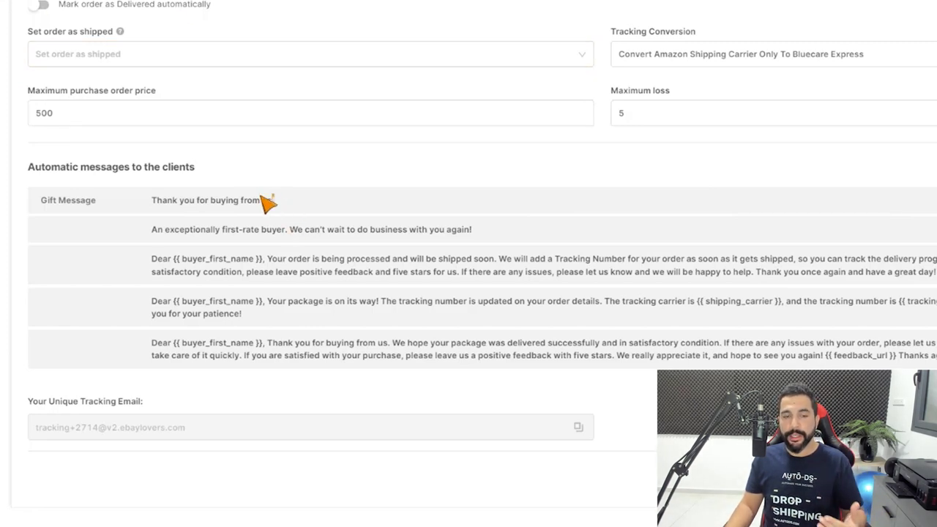
{"action": "left_click_drag", "start_coordinate": [275, 200], "coordinate": [150, 202]}
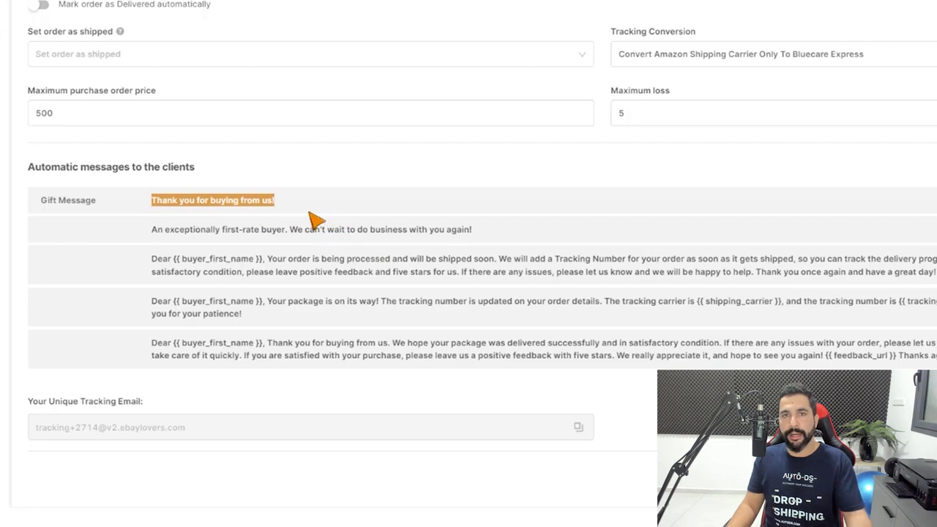
{"action": "left_click", "coordinate": [286, 210]}
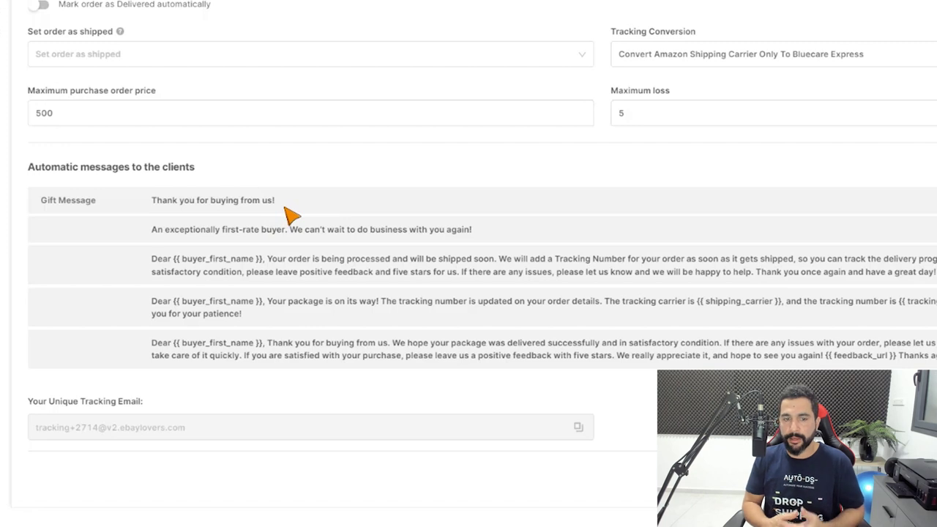
{"action": "left_click", "coordinate": [506, 239]}
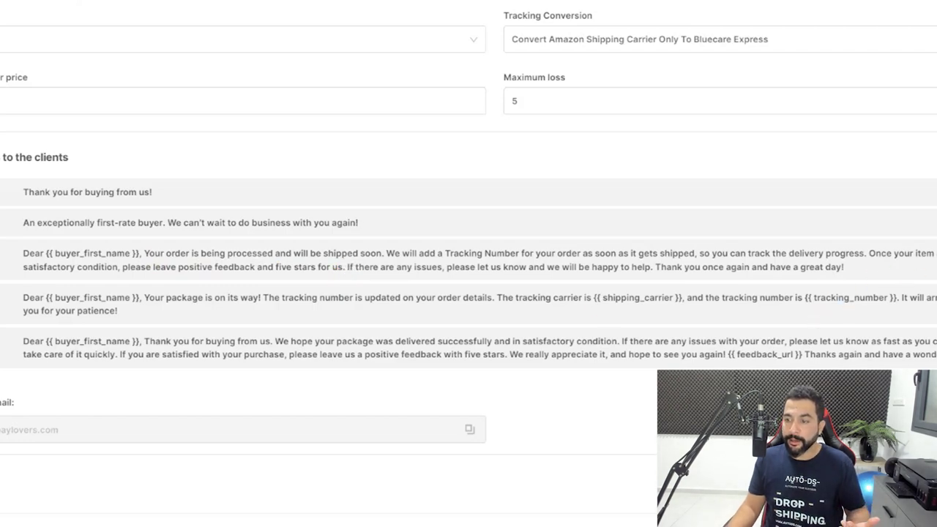
{"action": "left_click", "coordinate": [409, 259]}
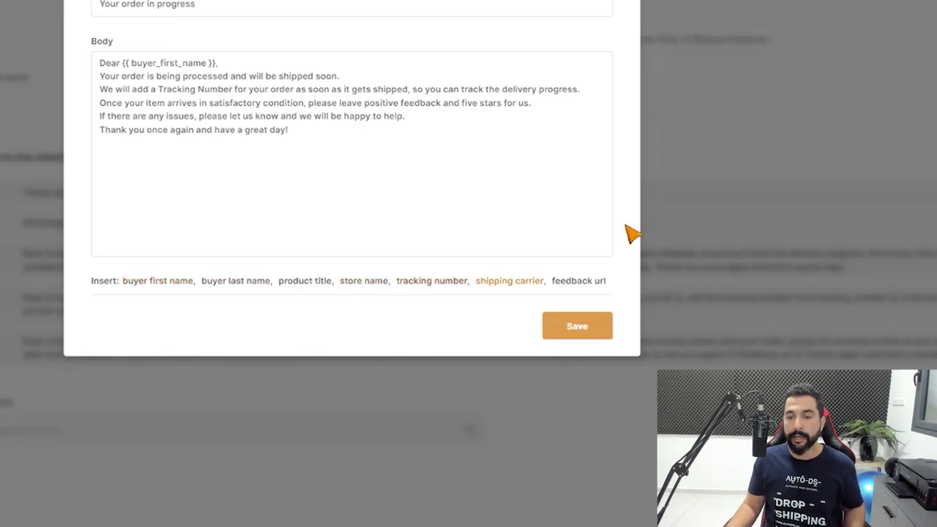
{"action": "key", "text": "Escape"}
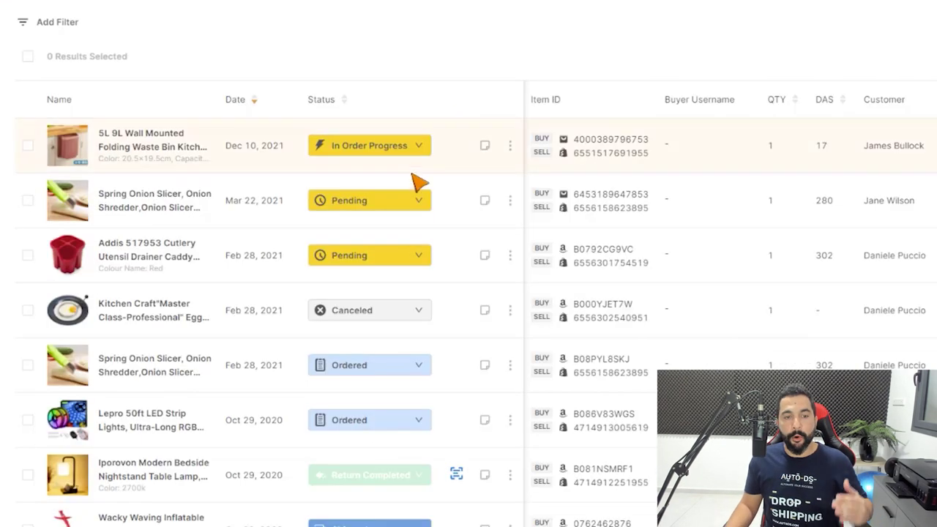
Show the status options for the ordered Spring Onion Slicer in the orders list, keeping its Ordered status
{"action": "scroll", "coordinate": [540, 168], "scroll_direction": "down", "scroll_amount": 2}
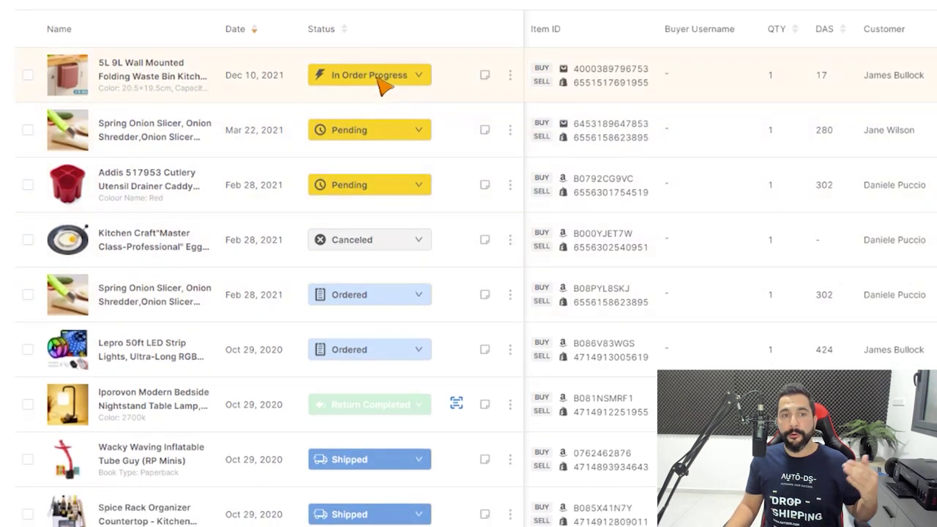
{"action": "left_click", "coordinate": [369, 301]}
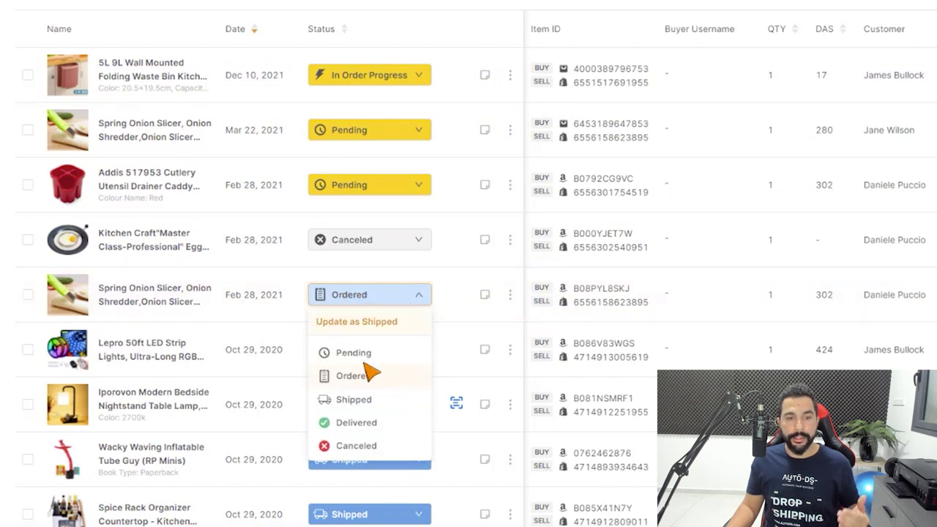
{"action": "left_click", "coordinate": [434, 272]}
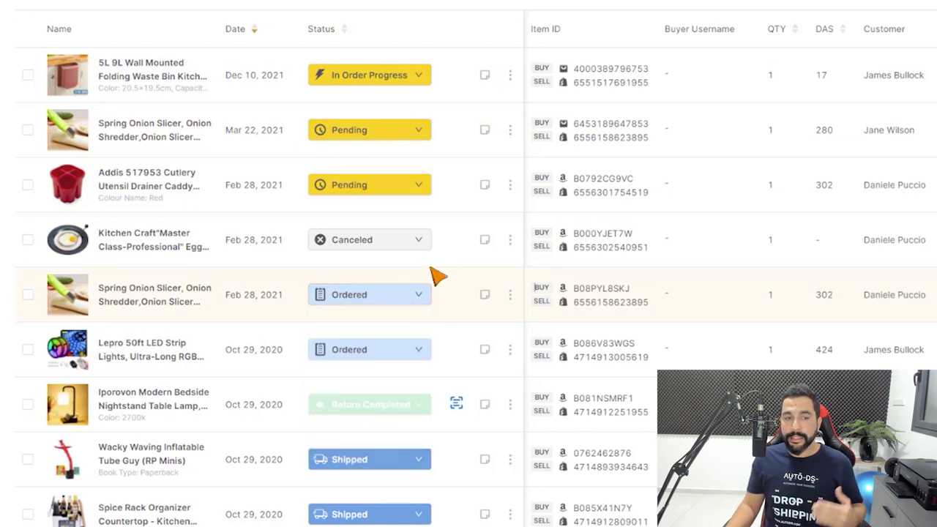
Examine the order statuses through the orders list, comparing the ordered, shipped, delivered and return entries
{"action": "scroll", "coordinate": [415, 314], "scroll_direction": "down", "scroll_amount": 1}
{"action": "scroll", "coordinate": [414, 330], "scroll_direction": "down", "scroll_amount": 2}
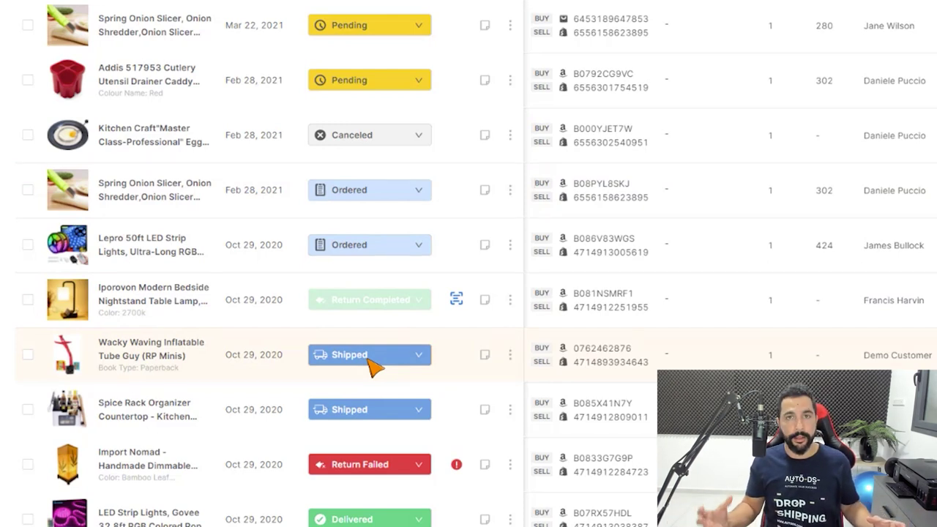
{"action": "scroll", "coordinate": [370, 366], "scroll_direction": "down", "scroll_amount": 5}
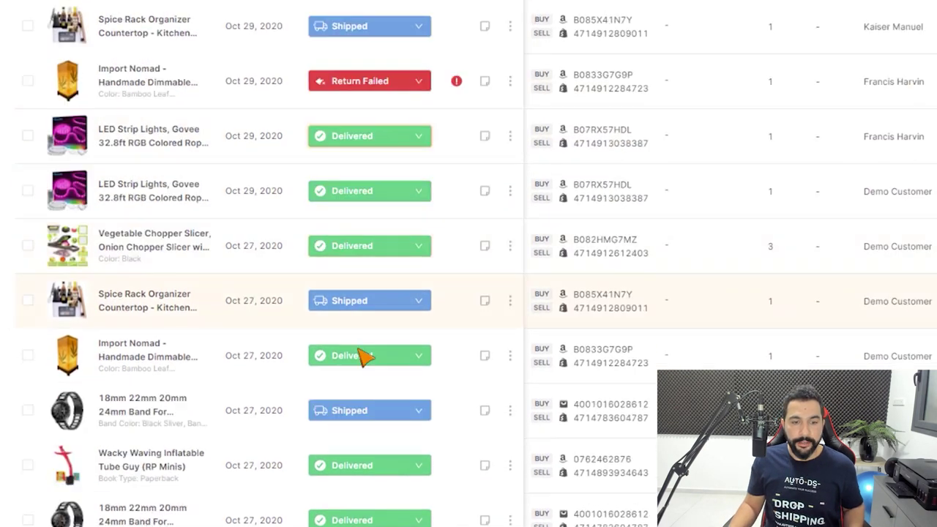
{"action": "scroll", "coordinate": [362, 307], "scroll_direction": "down", "scroll_amount": 3}
{"action": "scroll", "coordinate": [371, 303], "scroll_direction": "up", "scroll_amount": 5}
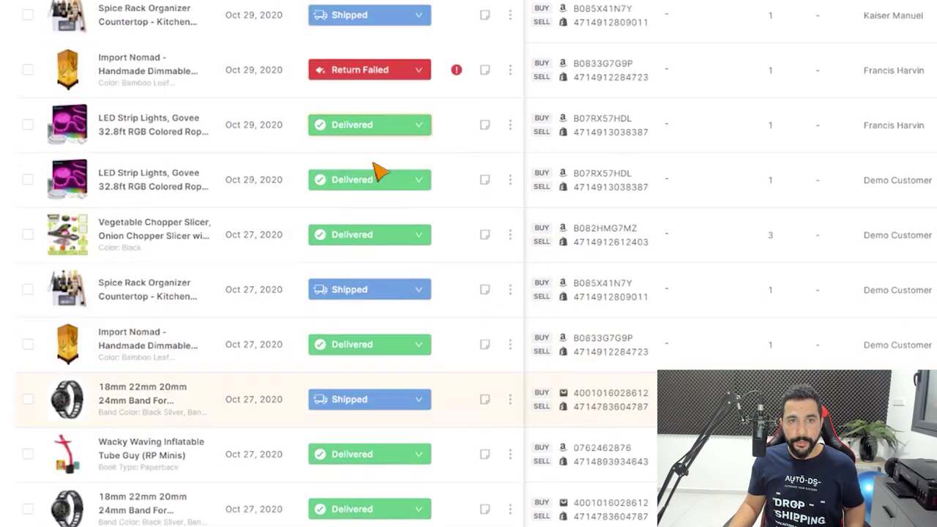
{"action": "scroll", "coordinate": [362, 146], "scroll_direction": "down", "scroll_amount": 3}
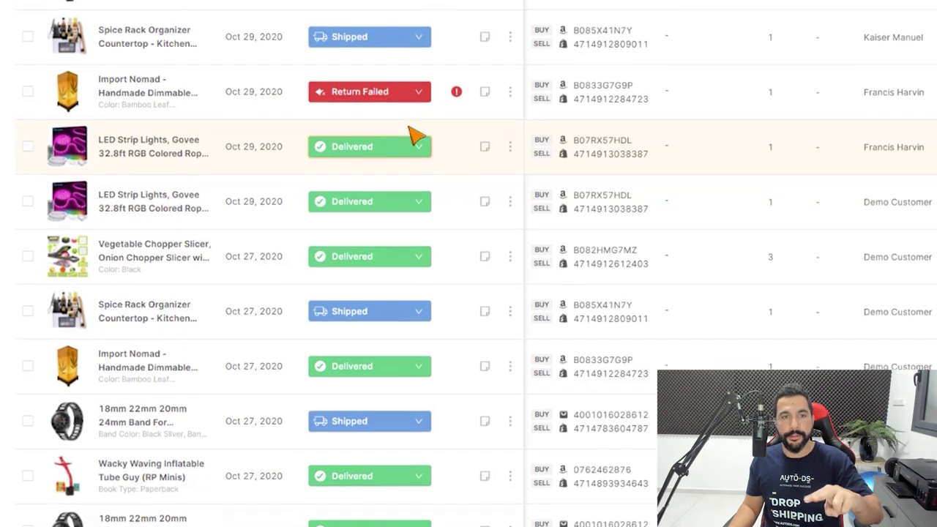
{"action": "scroll", "coordinate": [439, 109], "scroll_direction": "up", "scroll_amount": 3}
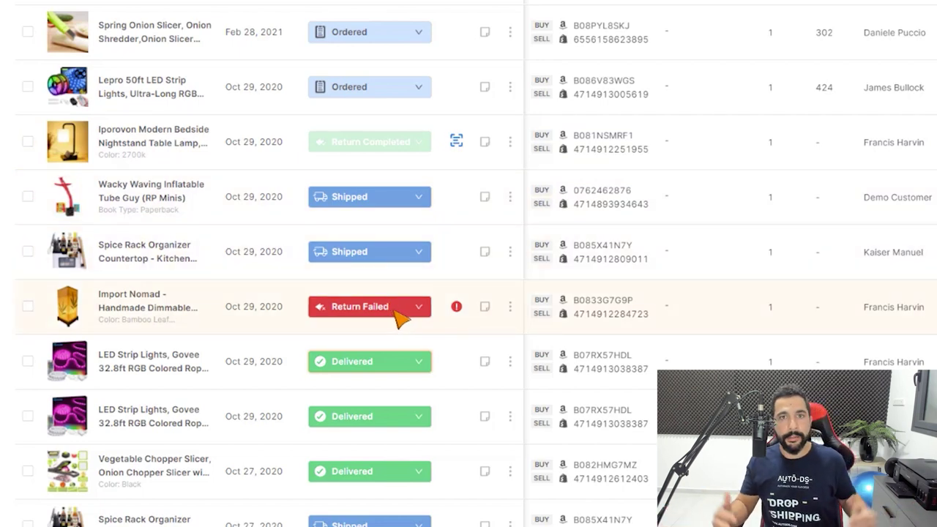
{"action": "scroll", "coordinate": [401, 317], "scroll_direction": "up", "scroll_amount": 3}
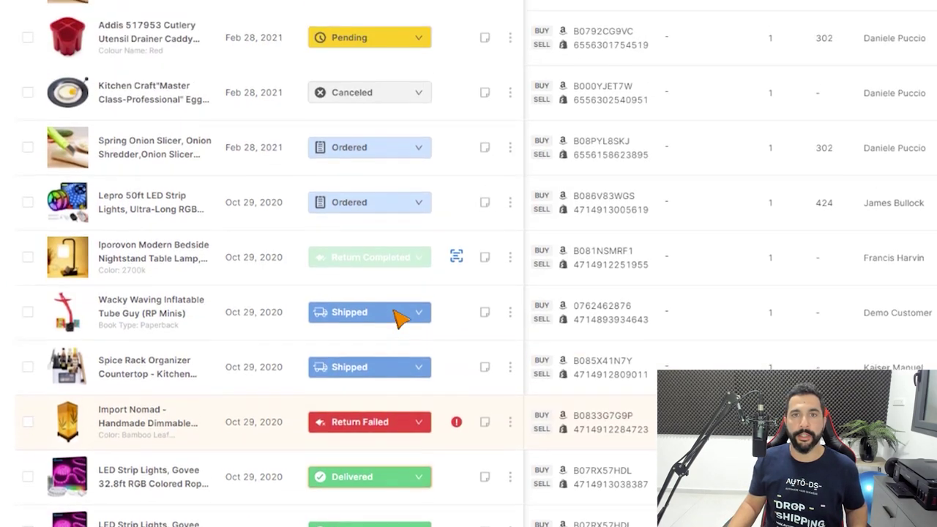
{"action": "scroll", "coordinate": [399, 293], "scroll_direction": "down", "scroll_amount": 1}
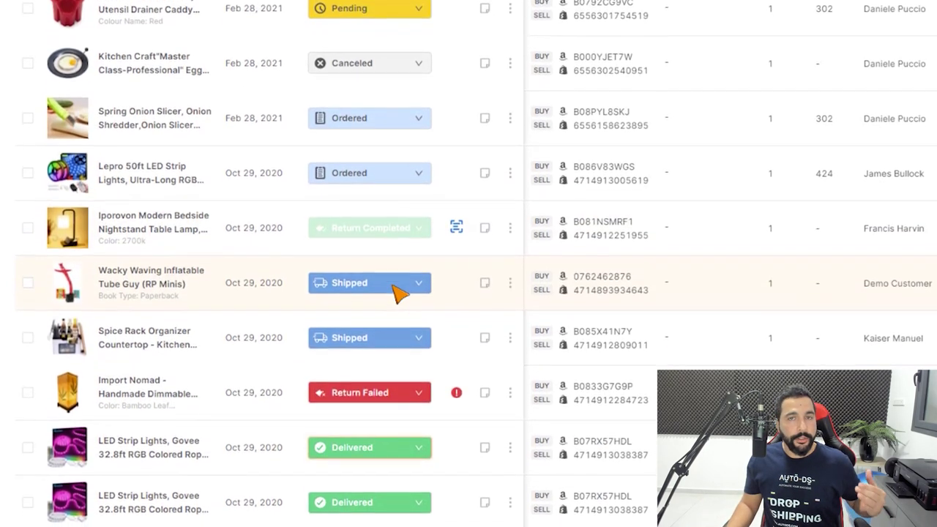
{"action": "scroll", "coordinate": [398, 293], "scroll_direction": "down", "scroll_amount": 2}
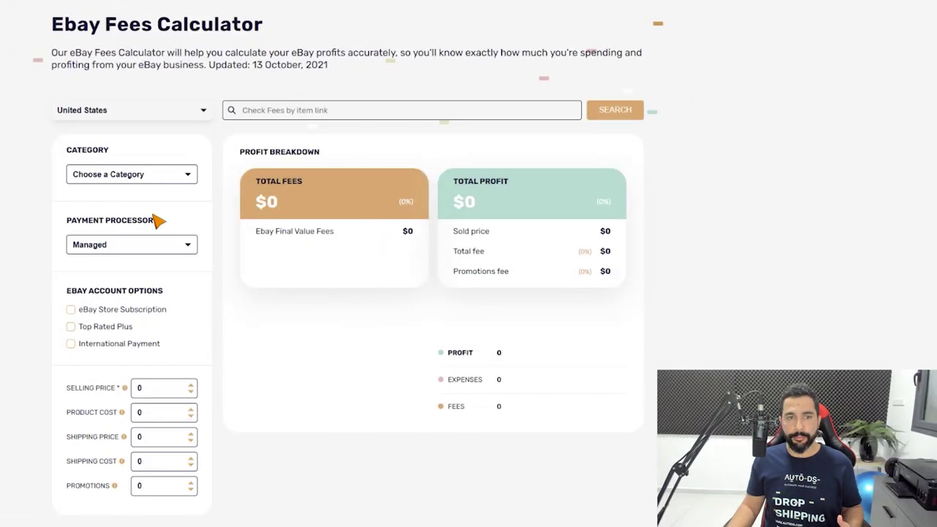
In the Ebay Fees Calculator, choose Other Categories as the category and keep Managed as the payment processor
{"action": "left_click", "coordinate": [117, 179]}
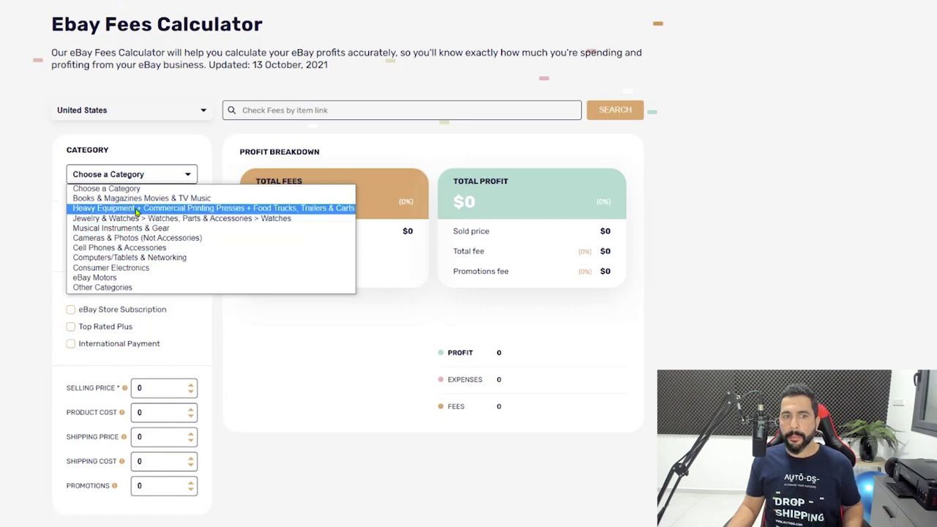
{"action": "left_click", "coordinate": [102, 287]}
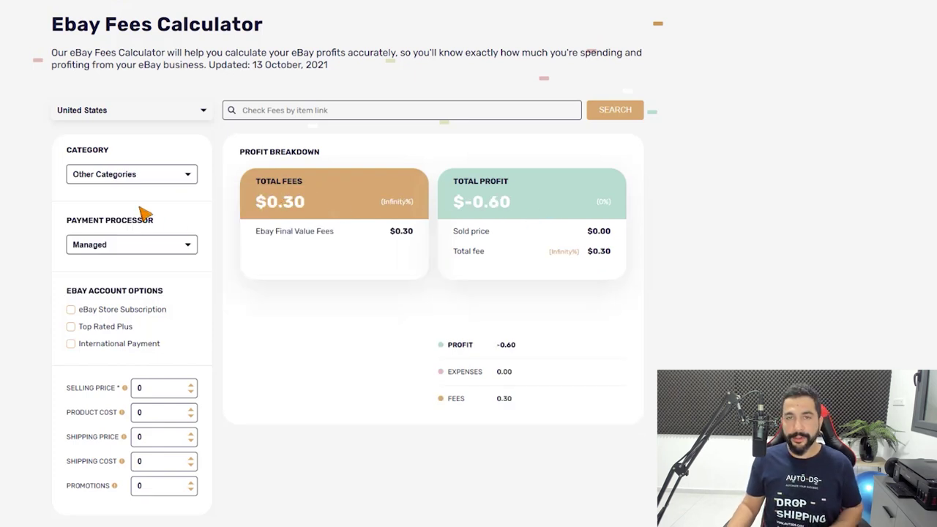
{"action": "left_click", "coordinate": [136, 246]}
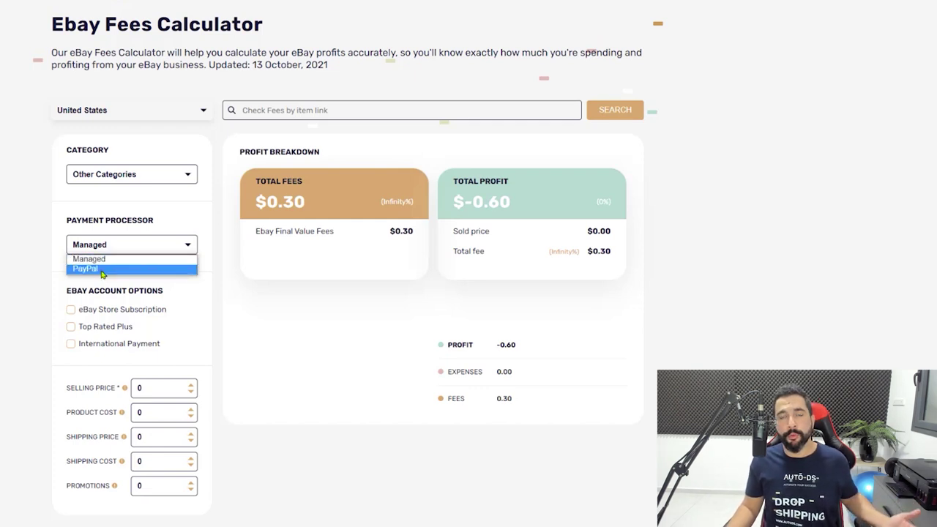
{"action": "left_click", "coordinate": [103, 259]}
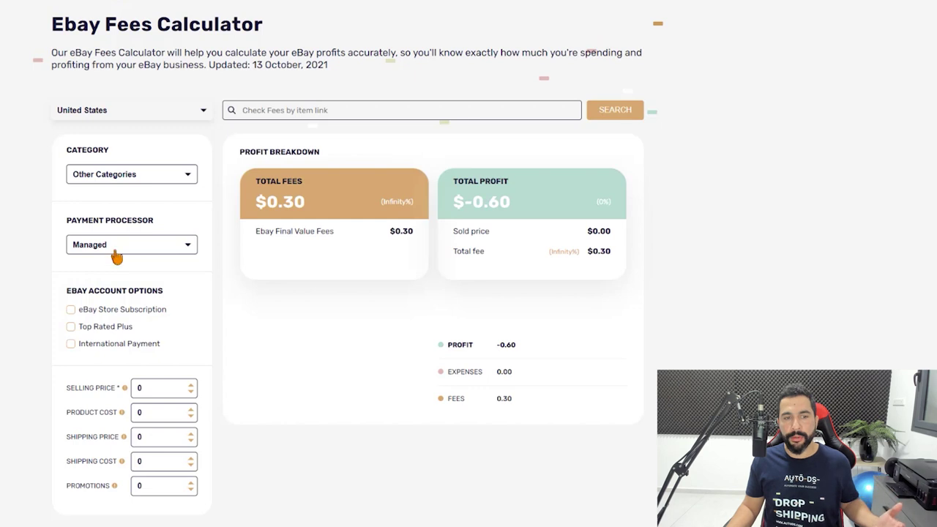
Enable eBay Store Subscription, Top Rated Plus and International Payment, and set the selling price to 19.99
{"action": "scroll", "coordinate": [117, 254], "scroll_direction": "down", "scroll_amount": 1}
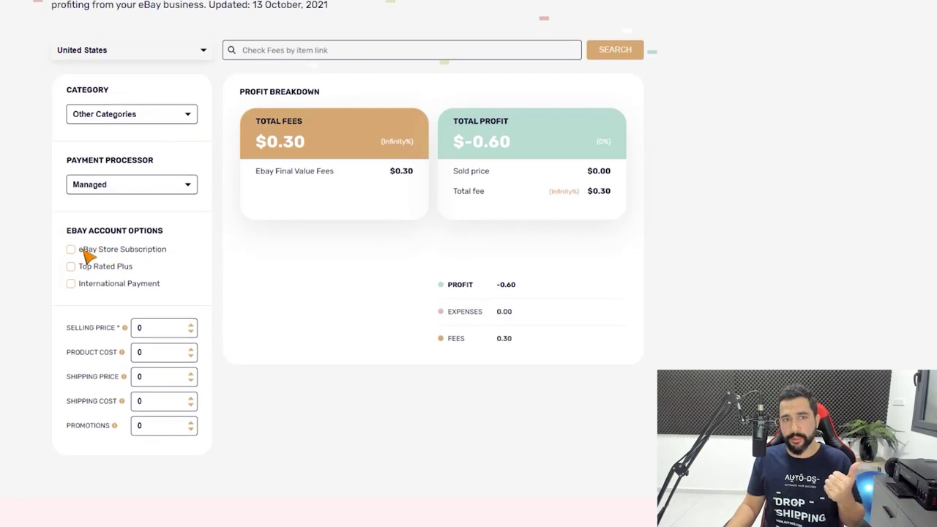
{"action": "left_click", "coordinate": [91, 253]}
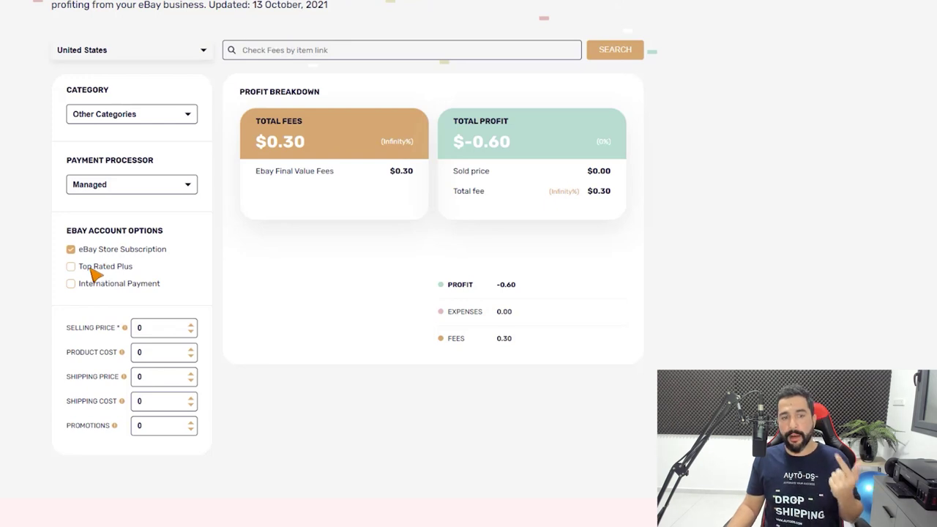
{"action": "left_click", "coordinate": [94, 270]}
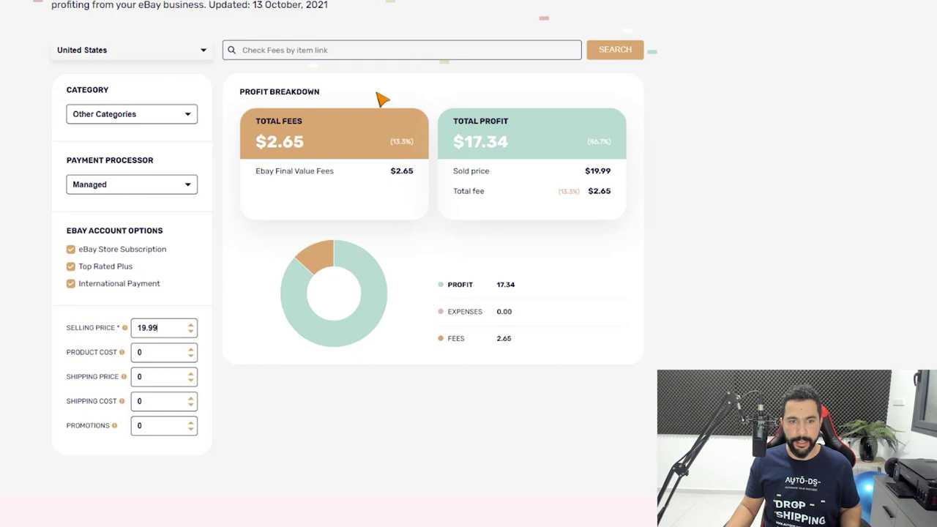
Switch the fee calculation to the United Kingdom and set the product cost to 8.99, leaving shipping and promotions at 0
{"action": "left_click", "coordinate": [115, 110]}
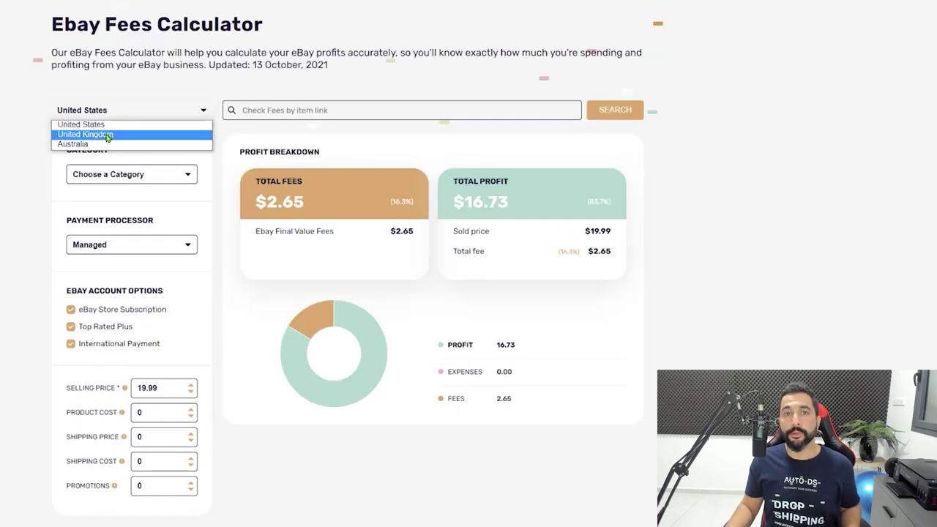
{"action": "left_click", "coordinate": [108, 135]}
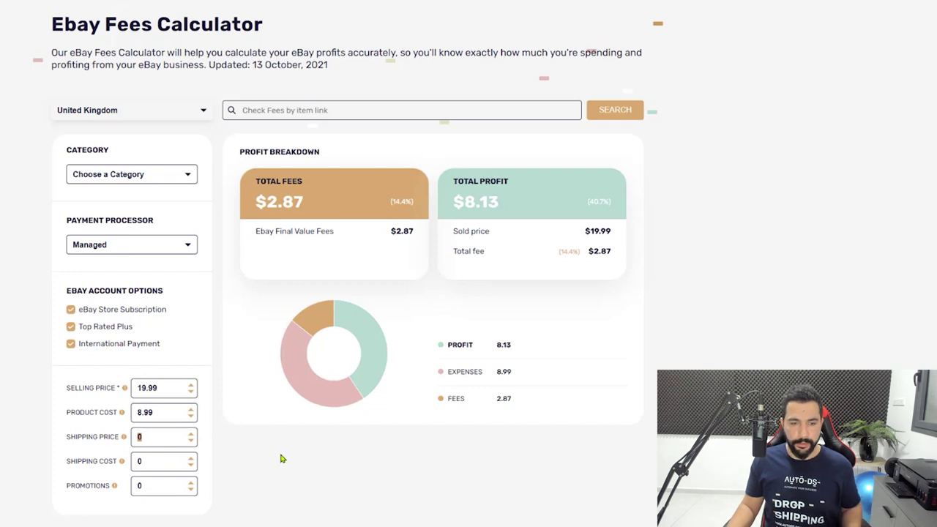
{"action": "left_click", "coordinate": [146, 461]}
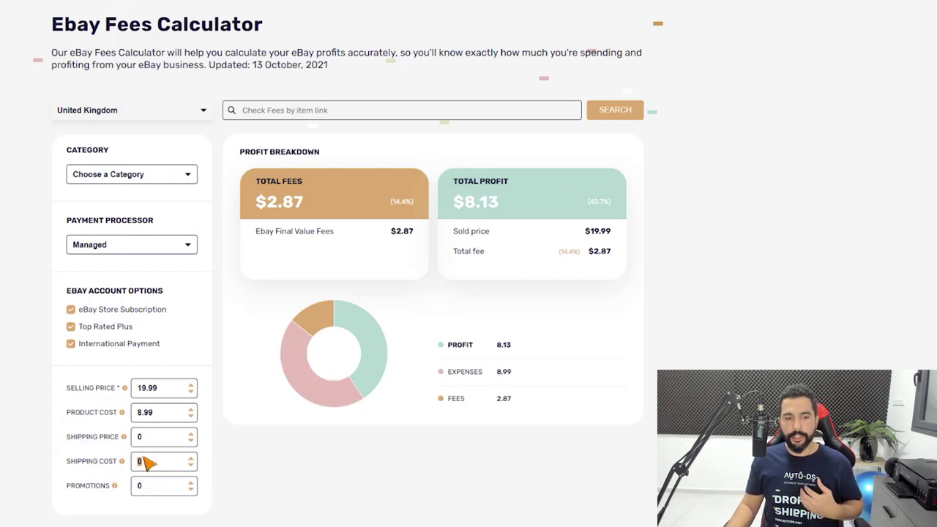
{"action": "left_click", "coordinate": [146, 444]}
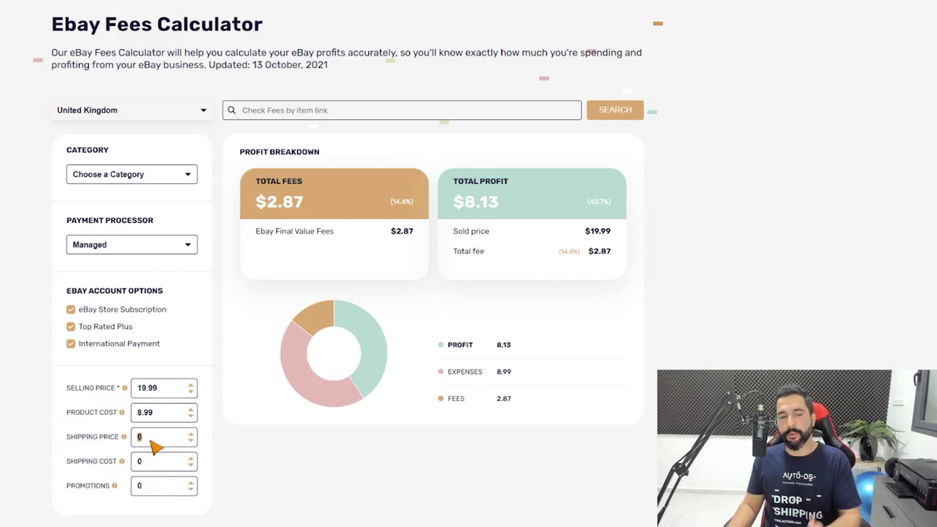
{"action": "left_click", "coordinate": [151, 463]}
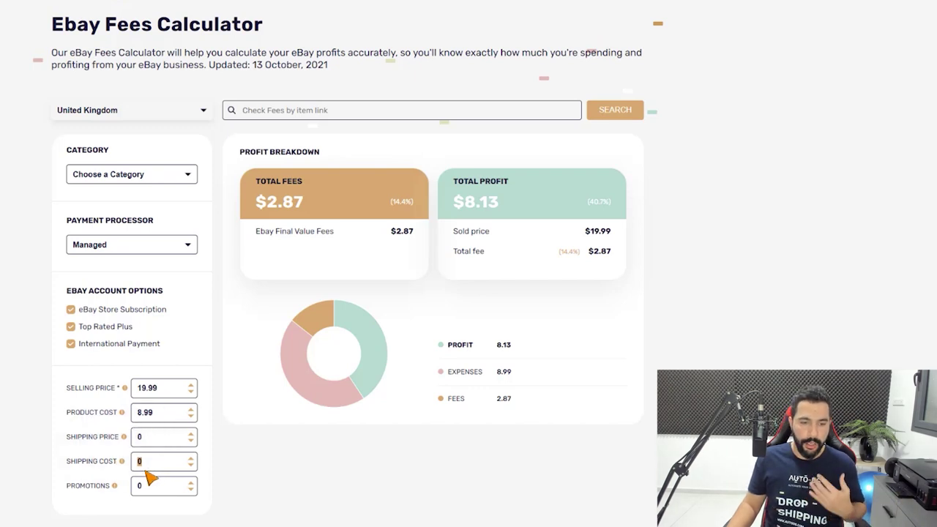
{"action": "left_click", "coordinate": [159, 488]}
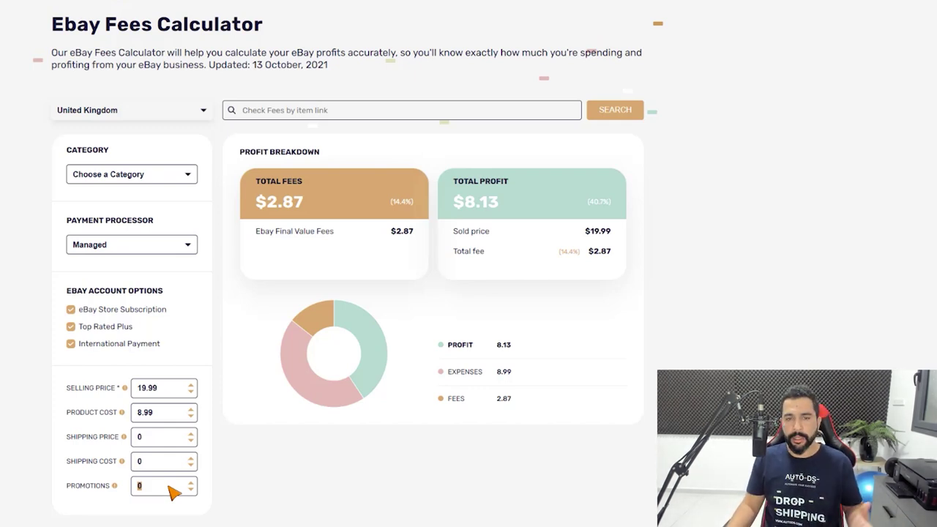
{"action": "left_click", "coordinate": [298, 112]}
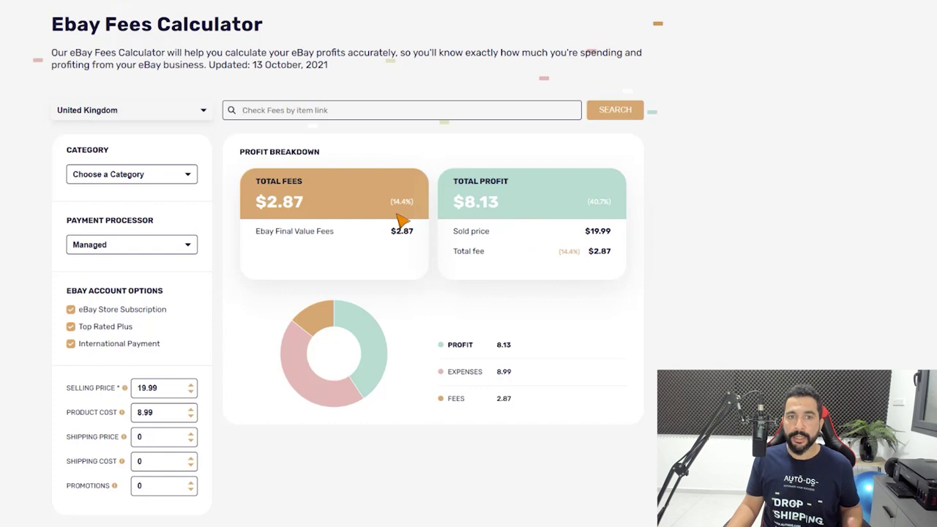
Set the selling price in the fee calculation to 17.99
{"action": "double_click", "coordinate": [143, 389]}
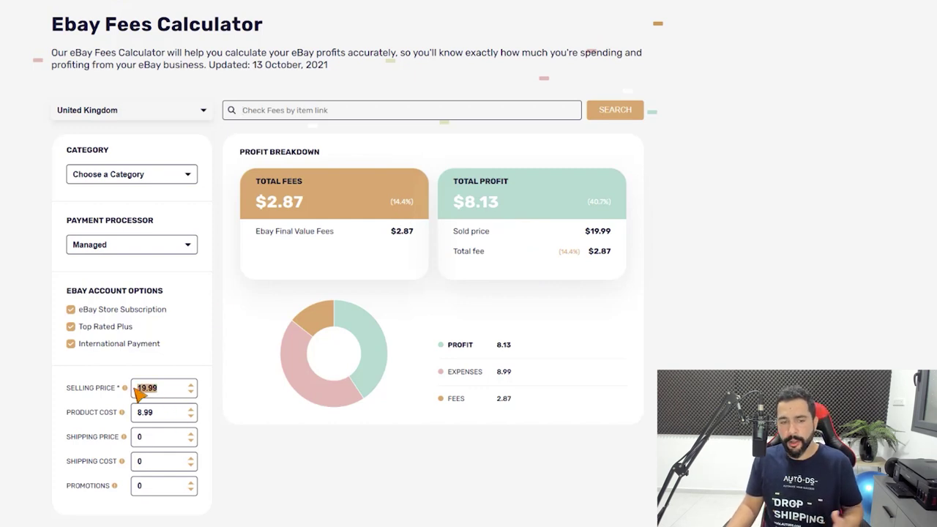
{"action": "type", "text": "17."}
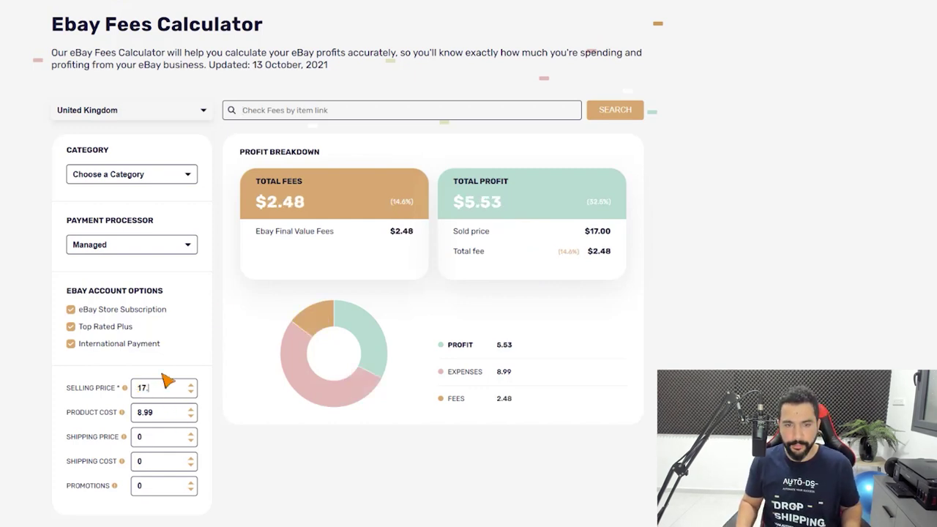
{"action": "type", "text": "99"}
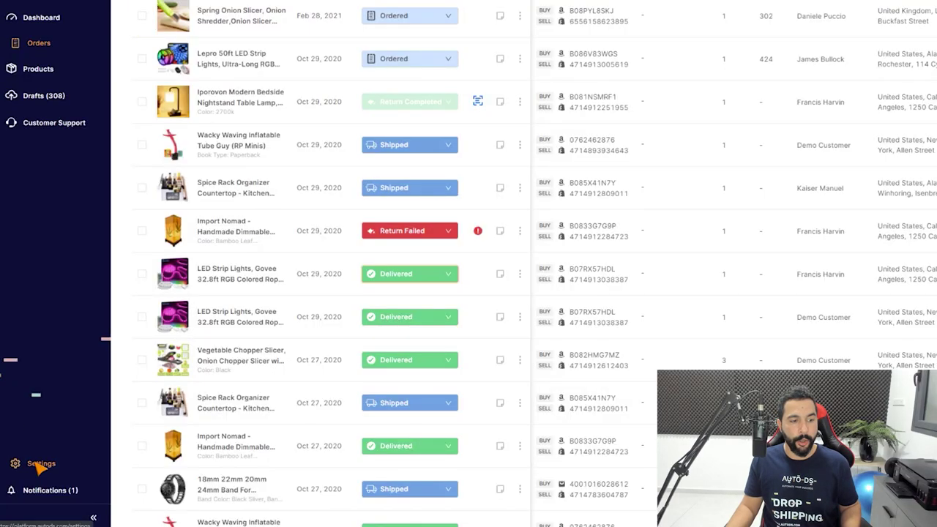
In the eBay UK store settings, open the Amazon UK supplier's pricing settings and set the fees to 15%
{"action": "left_click", "coordinate": [41, 463]}
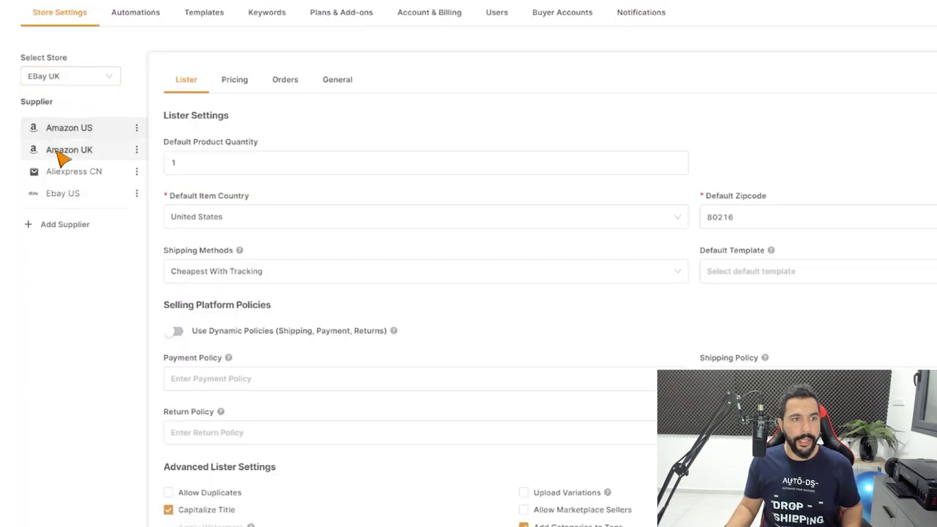
{"action": "left_click", "coordinate": [121, 150]}
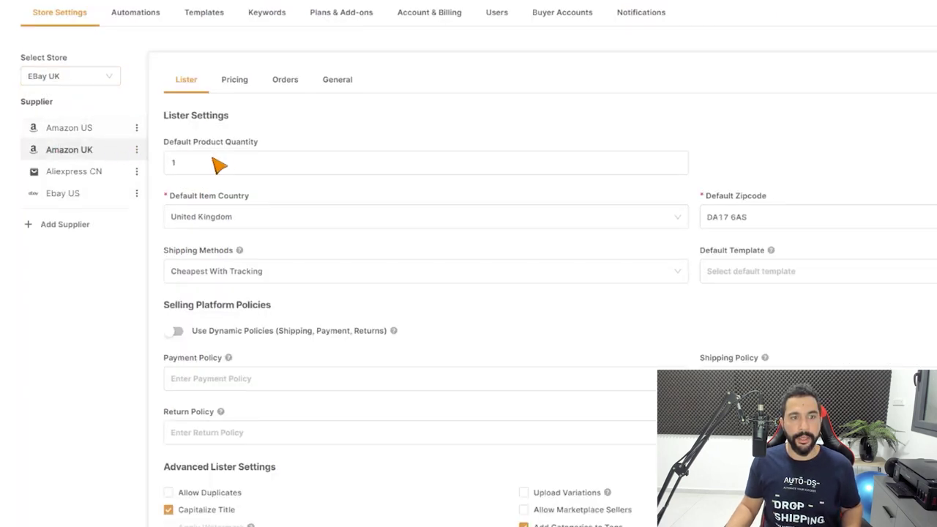
{"action": "left_click", "coordinate": [236, 83]}
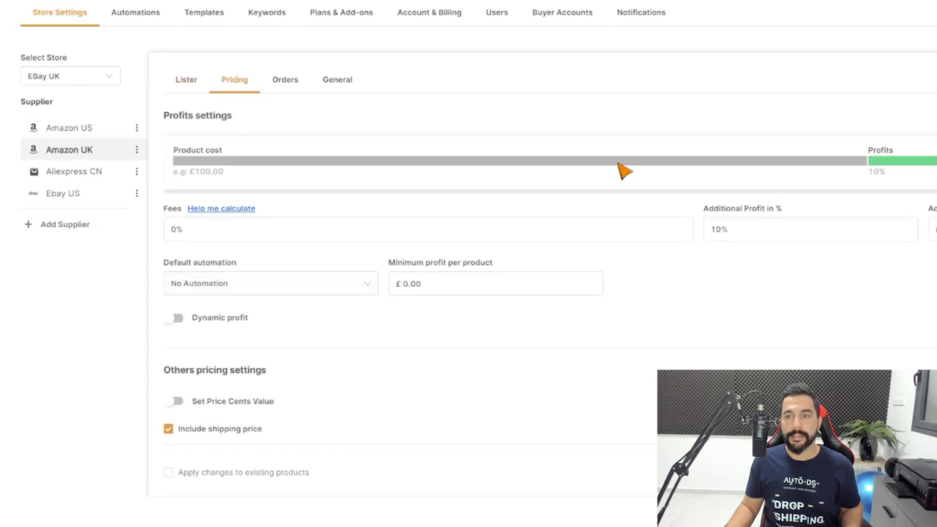
{"action": "left_click", "coordinate": [241, 230]}
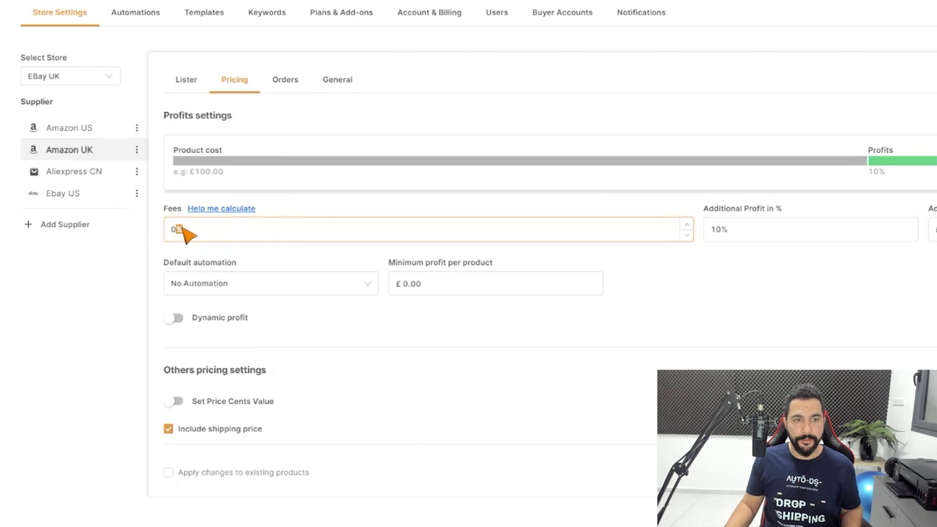
{"action": "key", "text": "ctrl+a"}
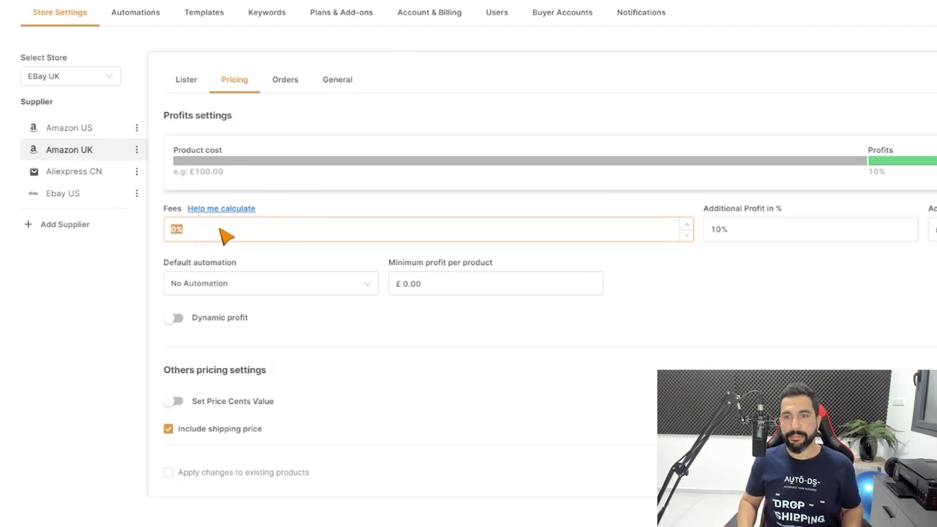
{"action": "key", "text": "Tab"}
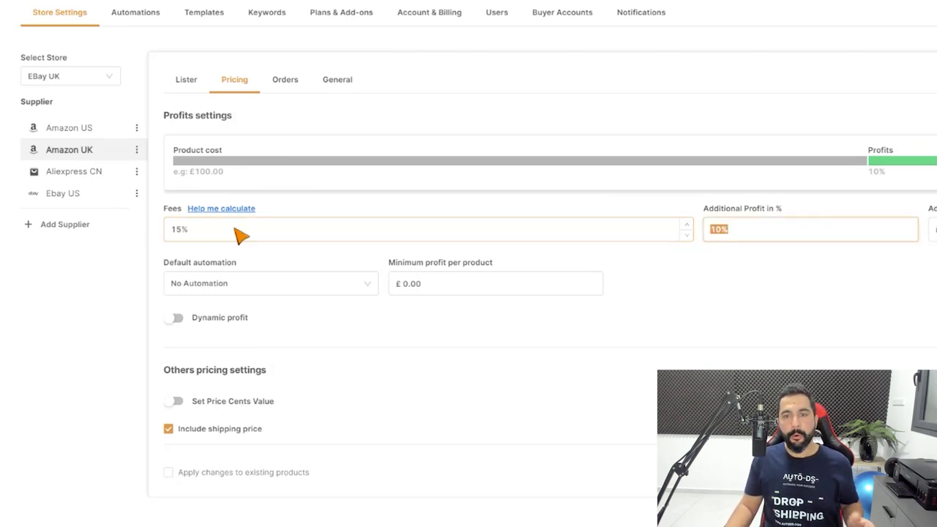
Set the Amazon UK supplier's additional profit to 50% plus a fixed £1
{"action": "left_click", "coordinate": [761, 241]}
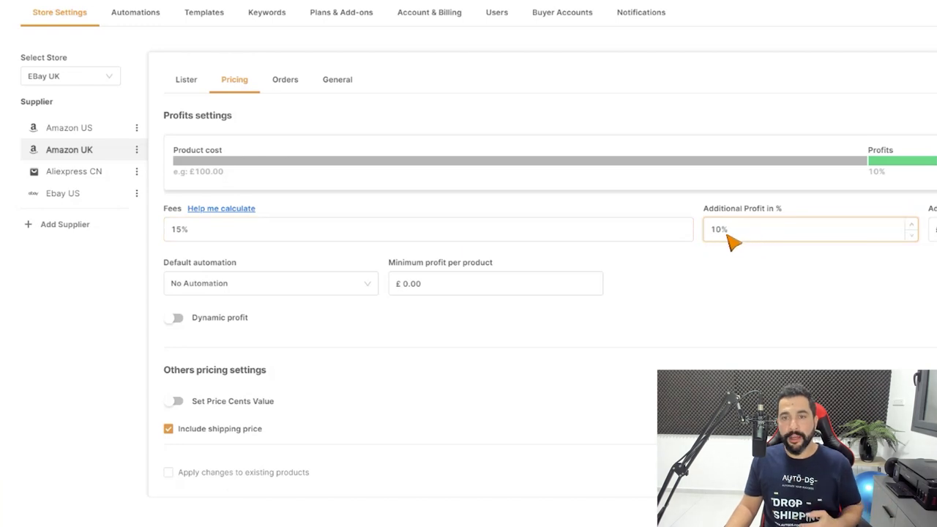
{"action": "key", "text": "ctrl+a"}
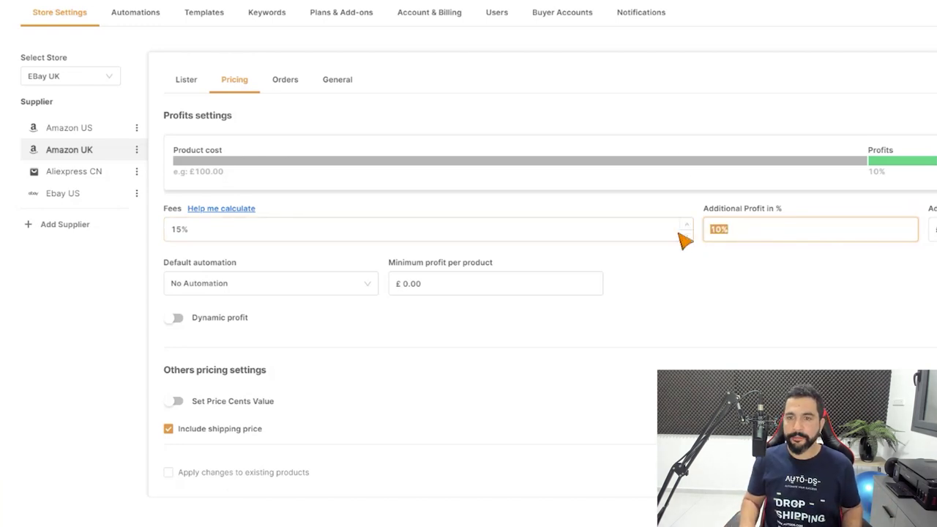
{"action": "type", "text": "50"}
{"action": "key", "text": "Tab"}
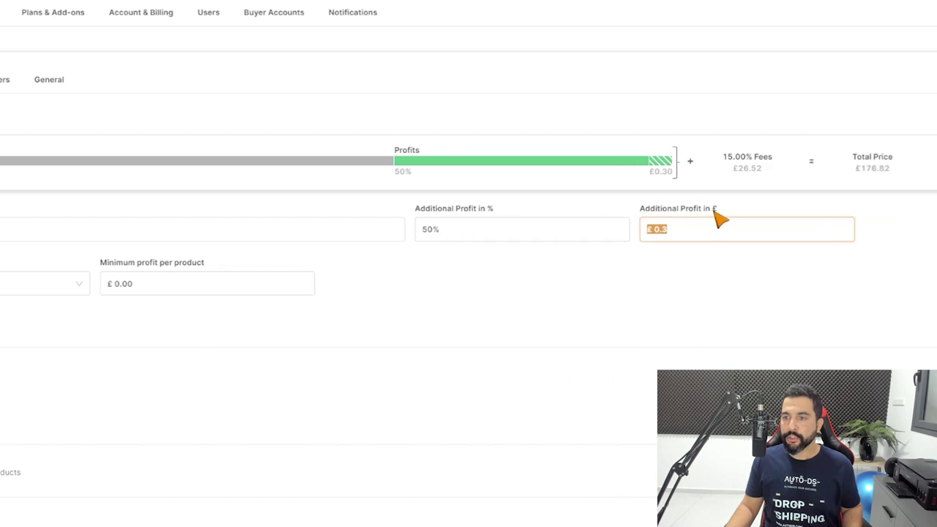
{"action": "left_click", "coordinate": [688, 232]}
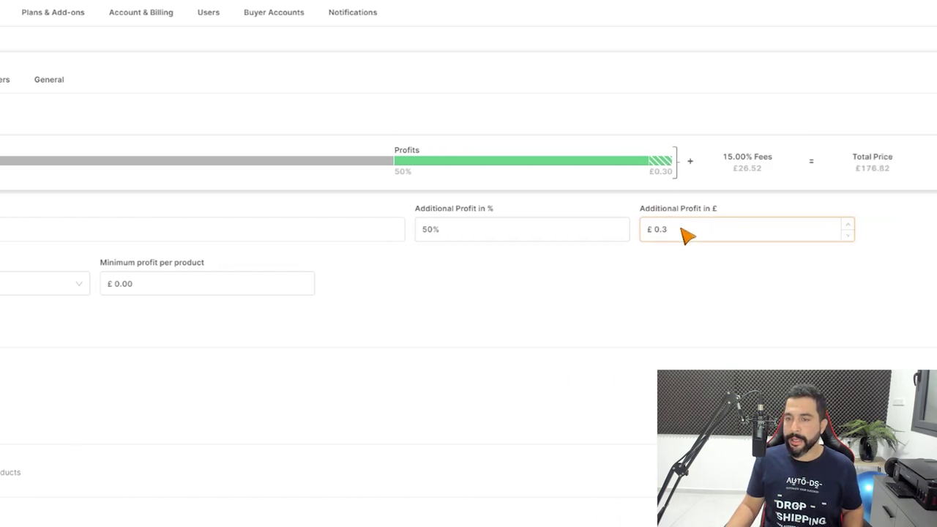
{"action": "key", "text": "ctrl+a"}
{"action": "type", "text": "1"}
{"action": "key", "text": "Tab"}
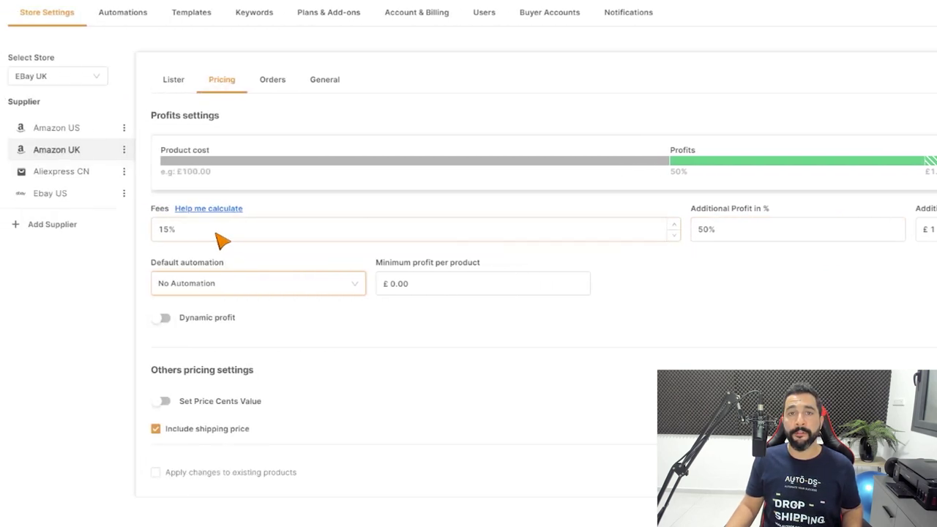
Check which pricing automations are available as the default automation for Amazon UK
{"action": "left_click", "coordinate": [354, 292]}
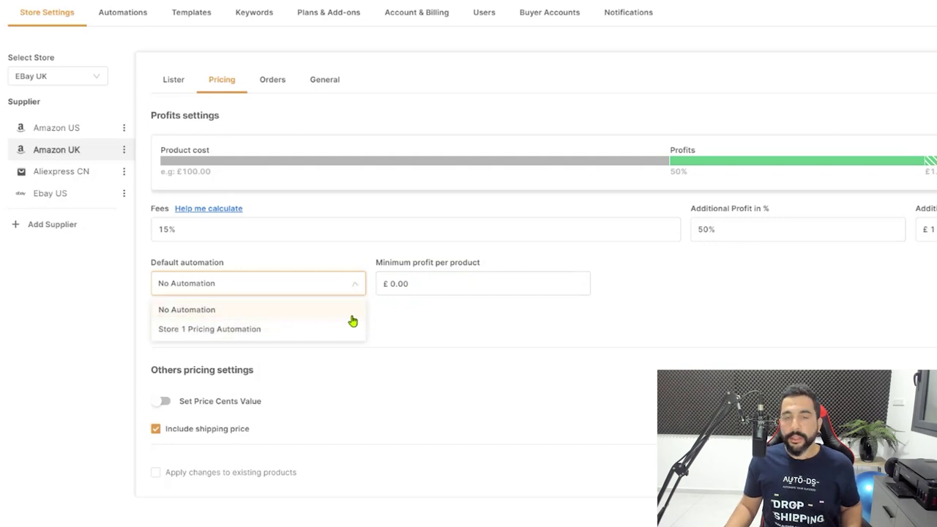
{"action": "left_click", "coordinate": [412, 326]}
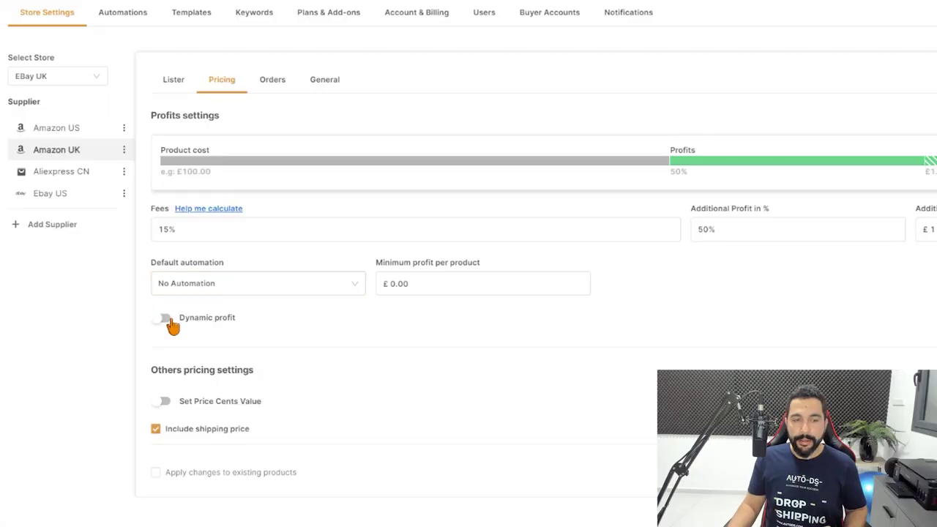
Enable dynamic profit with two product cost rules, £0 to £100 and £100 to £200, each at 50% profit
{"action": "left_click", "coordinate": [170, 324]}
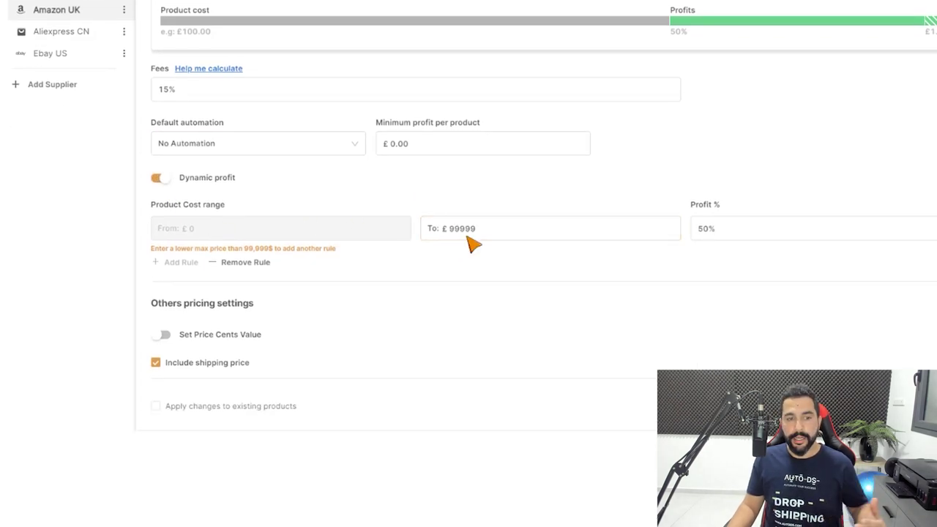
{"action": "left_click_drag", "start_coordinate": [496, 236], "coordinate": [422, 234]}
{"action": "type", "text": "100"}
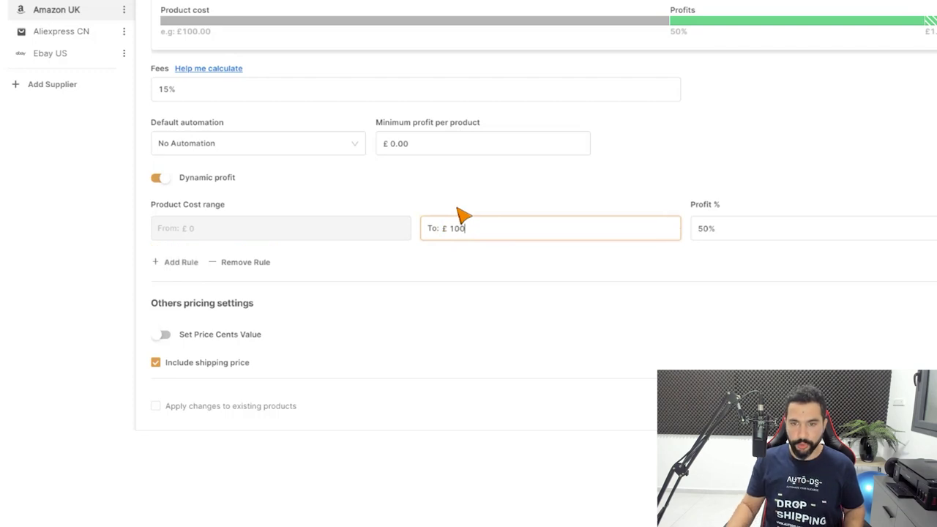
{"action": "left_click_drag", "start_coordinate": [694, 231], "coordinate": [935, 241]}
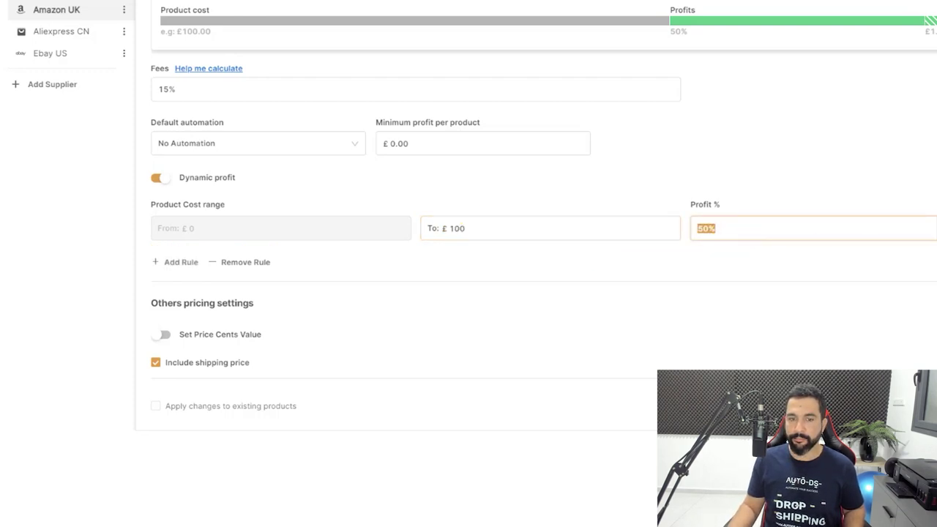
{"action": "left_click", "coordinate": [184, 264]}
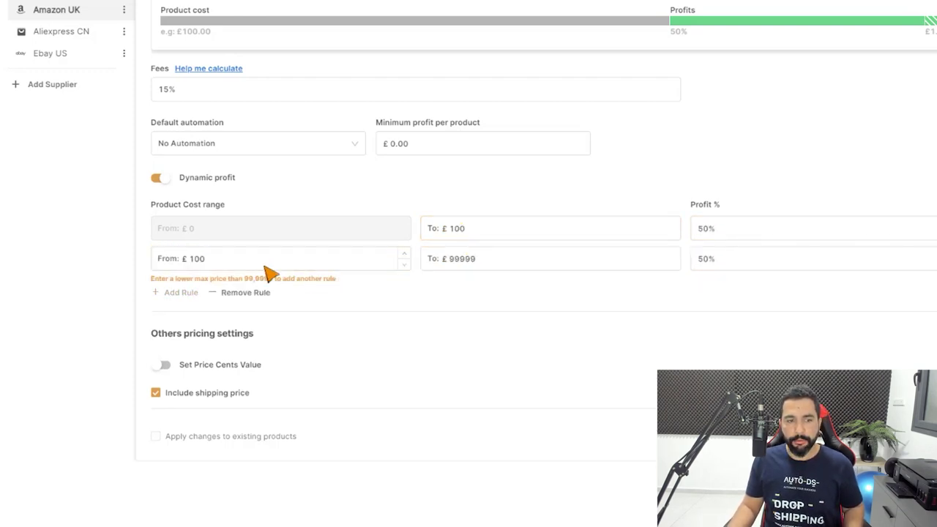
{"action": "left_click_drag", "start_coordinate": [486, 262], "coordinate": [428, 262]}
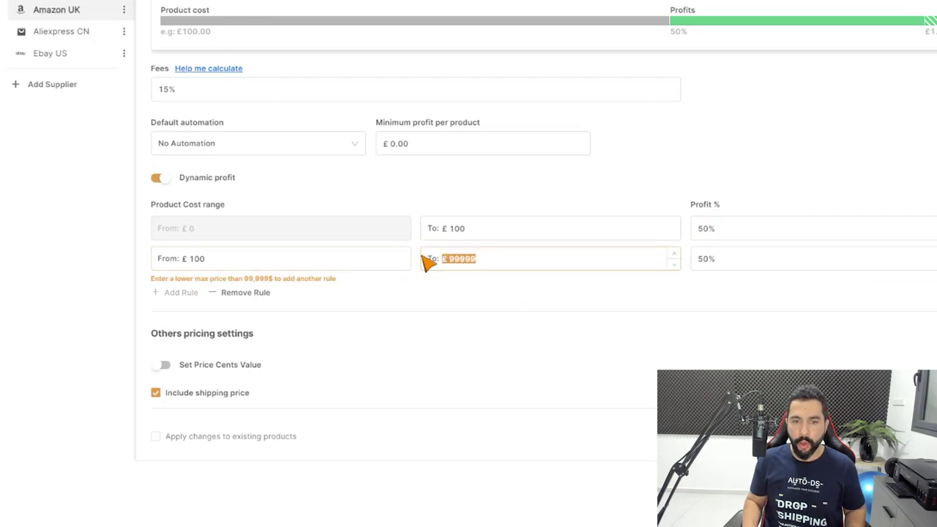
{"action": "type", "text": "200"}
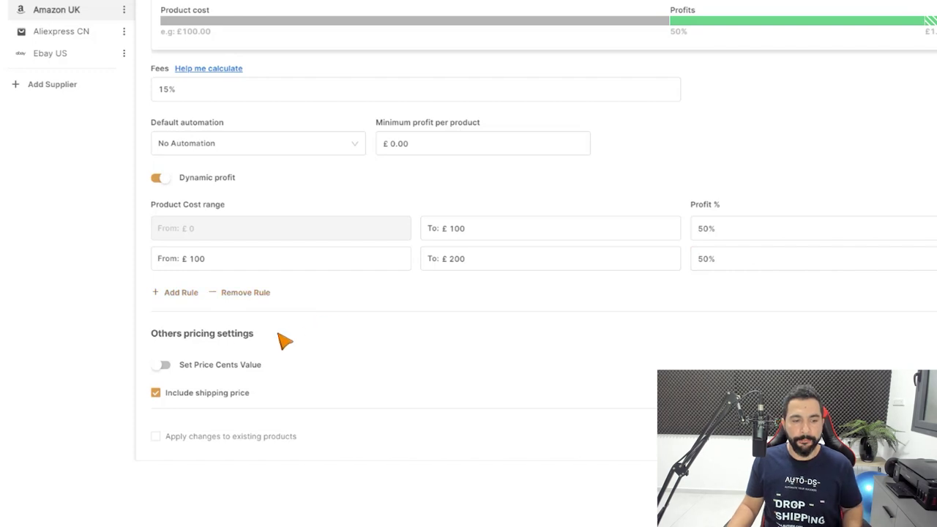
Enable a fixed price cents value of .97 in the other pricing settings
{"action": "left_click", "coordinate": [164, 367]}
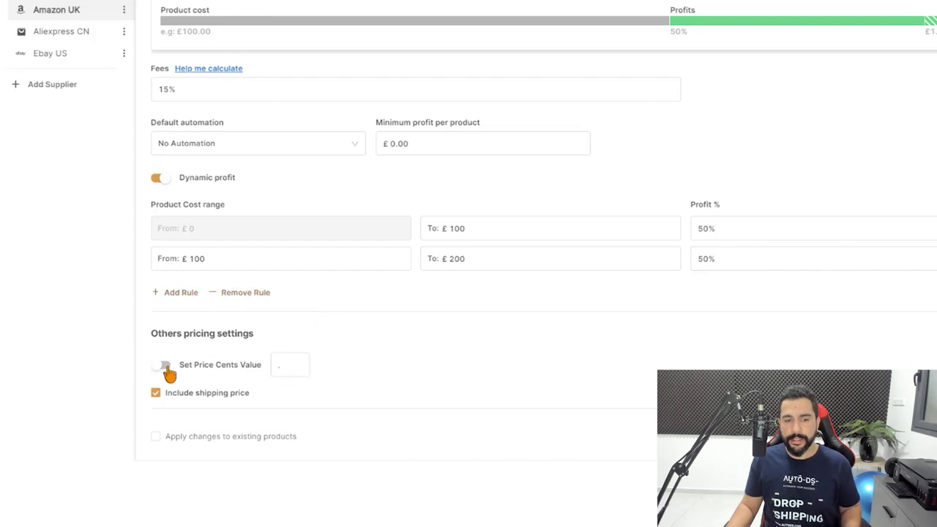
{"action": "left_click", "coordinate": [293, 363]}
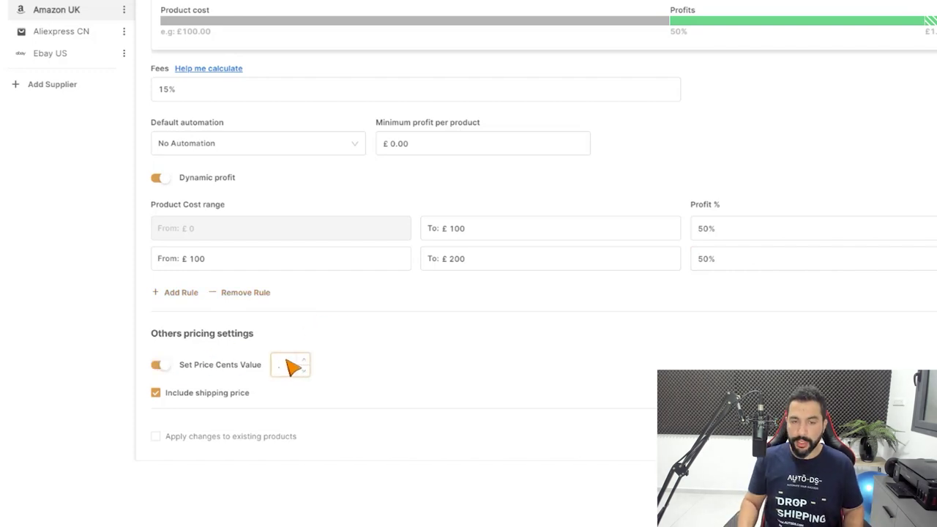
{"action": "type", "text": ".97"}
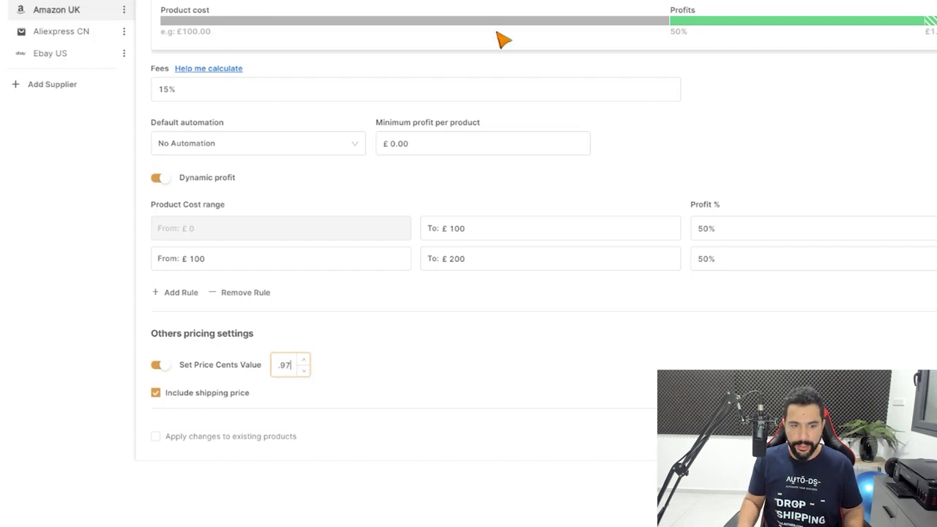